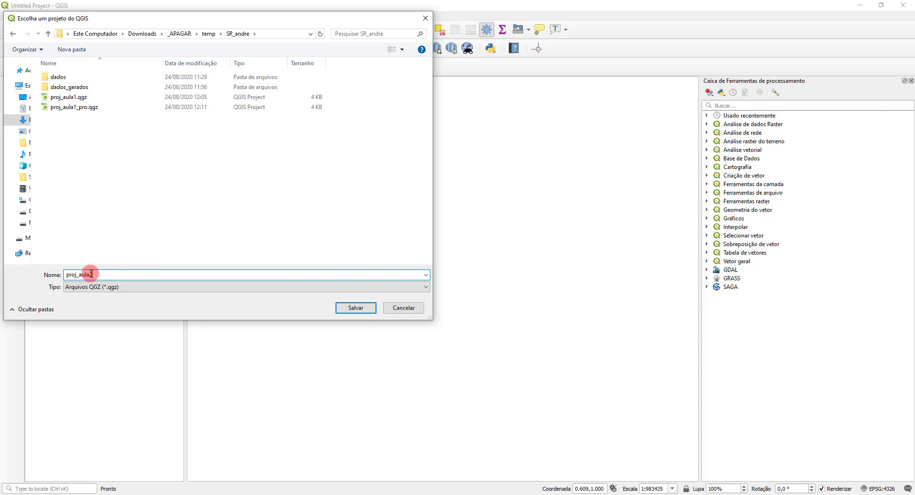
# Step: Save the new project in the SR_andre folder as proj_aula2_recorte_layout_exportar
pyautogui.write('_')
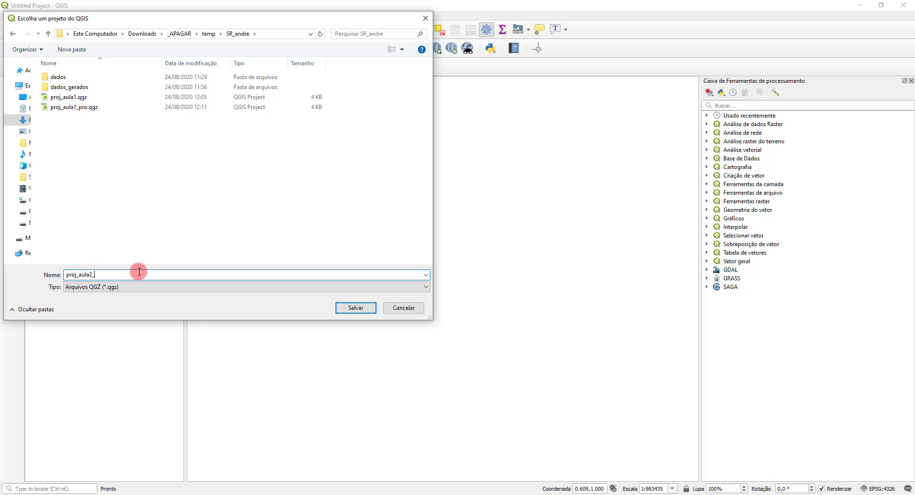
pyautogui.write('recorte')
pyautogui.write(' _layout')
pyautogui.write('exe')
pyautogui.write('ortar')
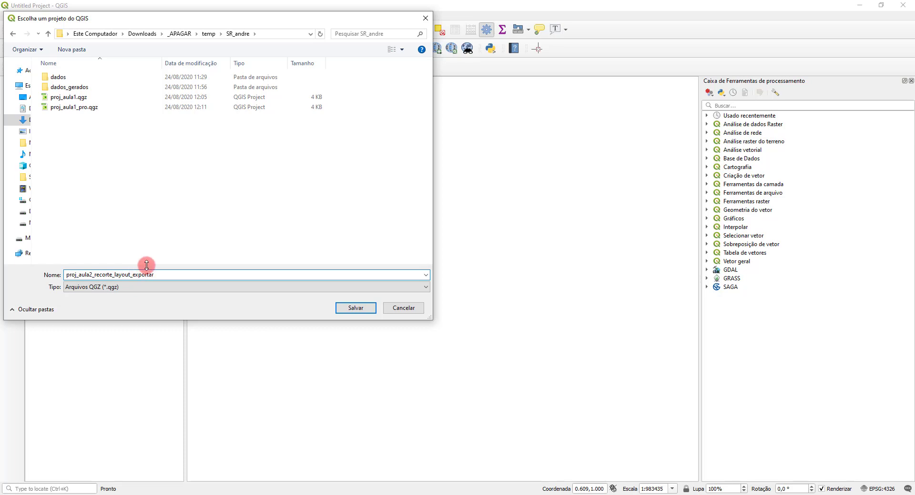
pyautogui.click(353, 309)
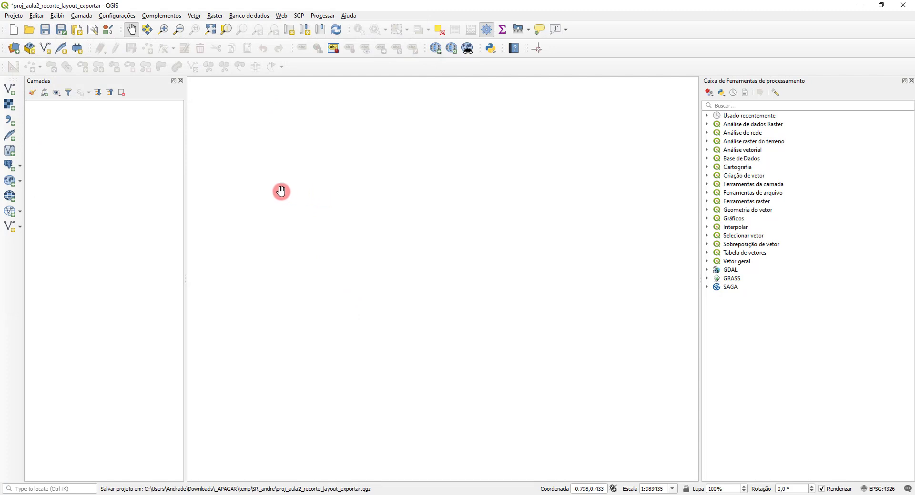
# Step: Add the raster comp_l8_unai_tif.tif from dados_gerados\aula1 to the project as a layer
pyautogui.click(11, 104)
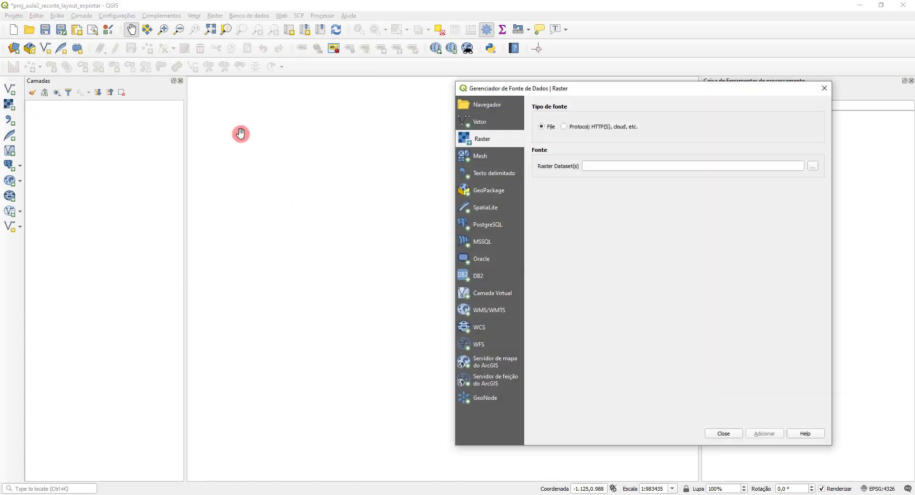
pyautogui.click(812, 166)
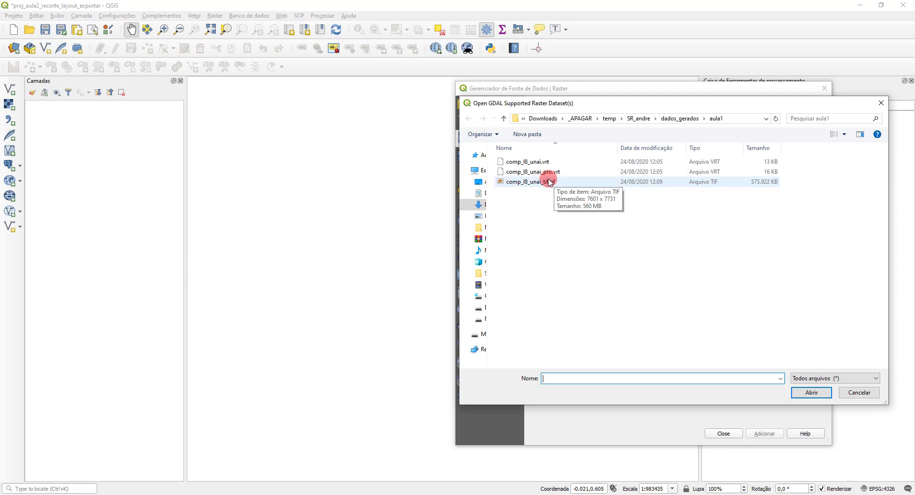
pyautogui.click(522, 185)
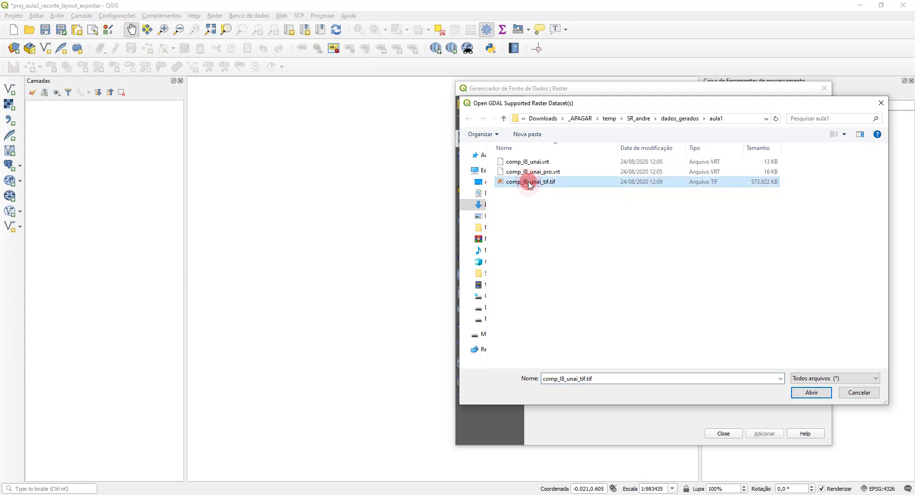
pyautogui.click(805, 395)
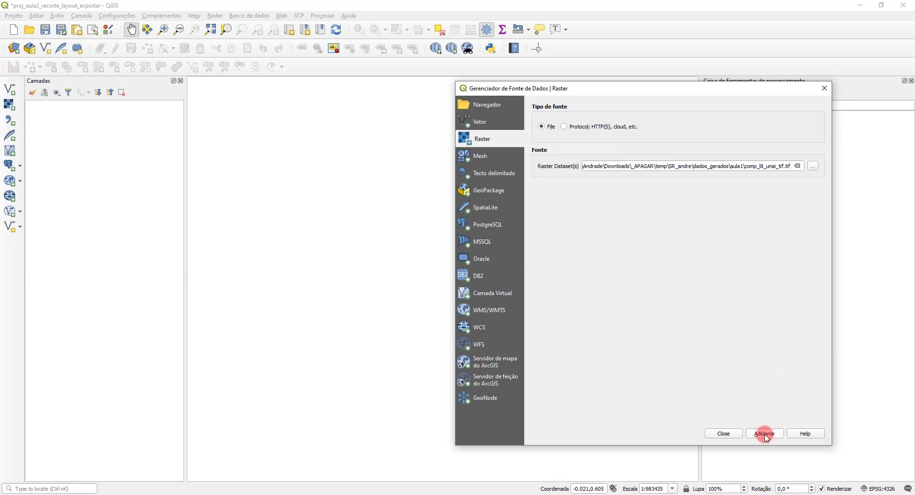
pyautogui.click(764, 435)
pyautogui.click(724, 434)
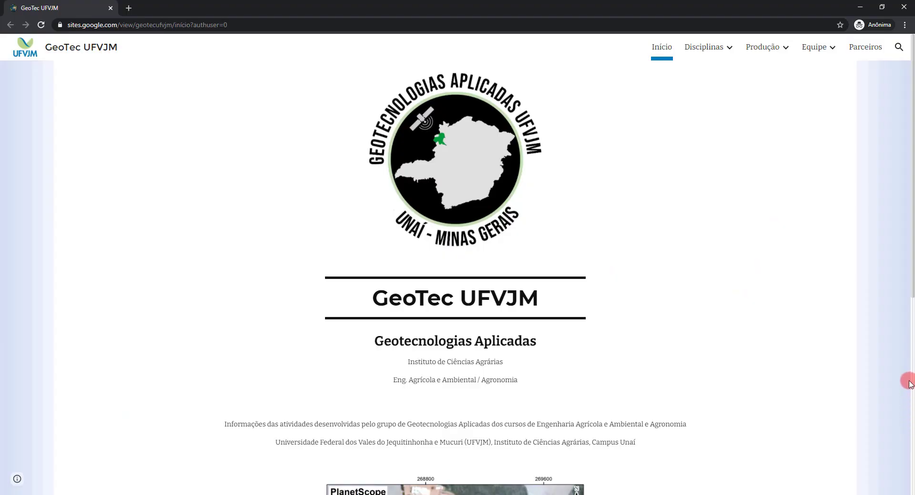
# Step: On the GeoTec UFVJM website in the browser, open the Material didático page of Sensoriamento Remoto and find the Dados section
pyautogui.click(715, 50)
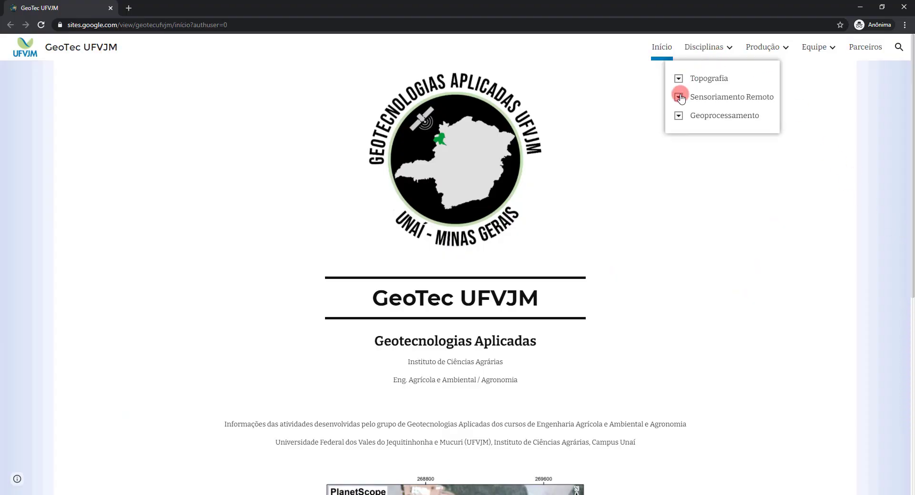
pyautogui.click(696, 98)
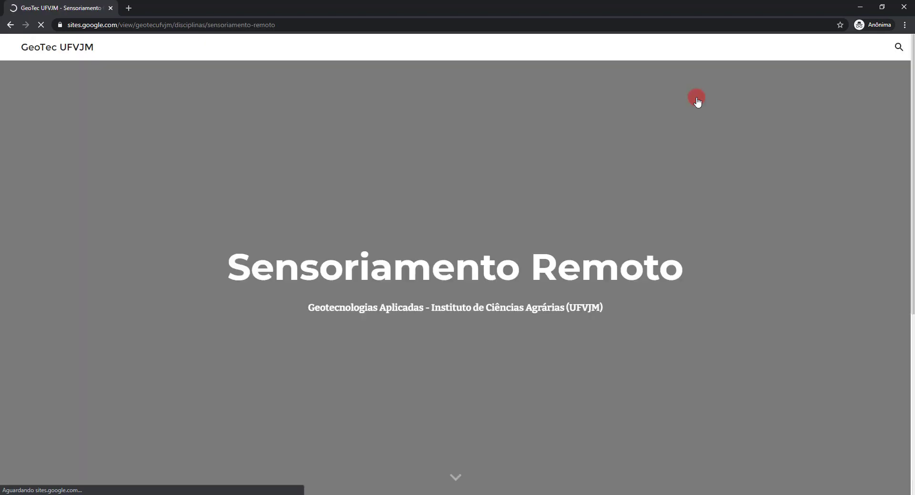
pyautogui.scroll(-5, 468, 312)
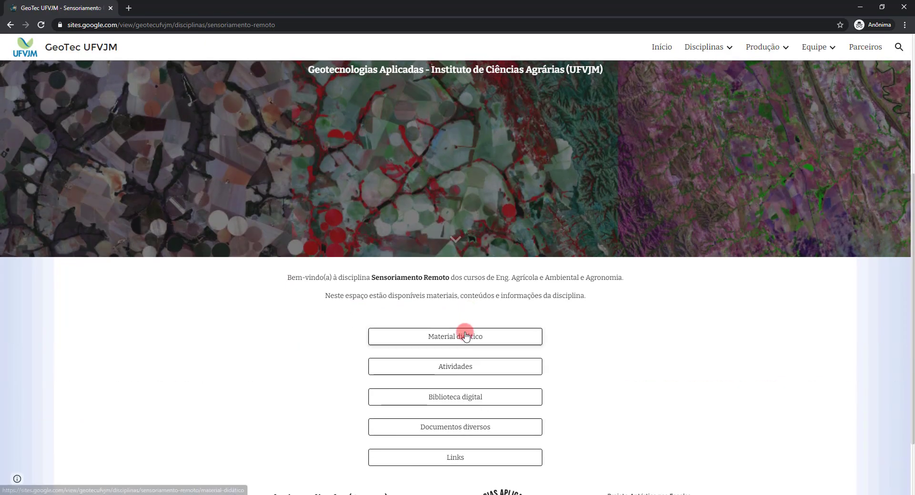
pyautogui.click(466, 336)
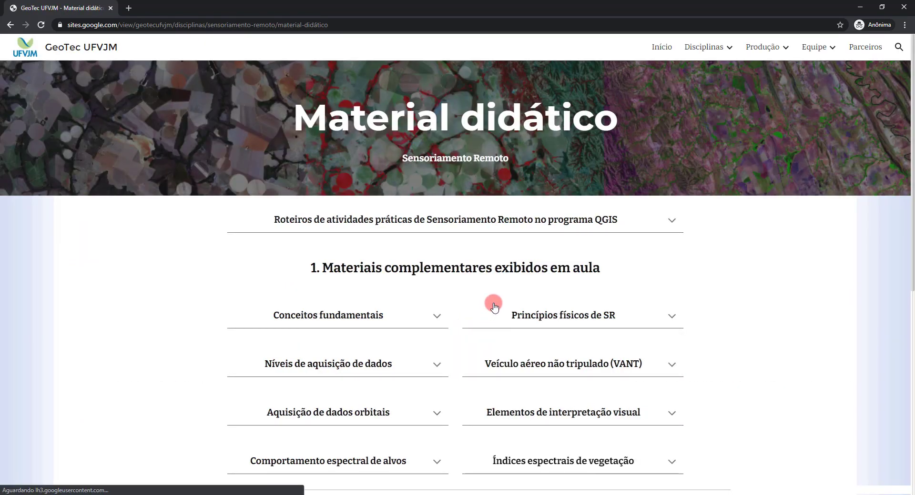
pyautogui.scroll(-1, 494, 307)
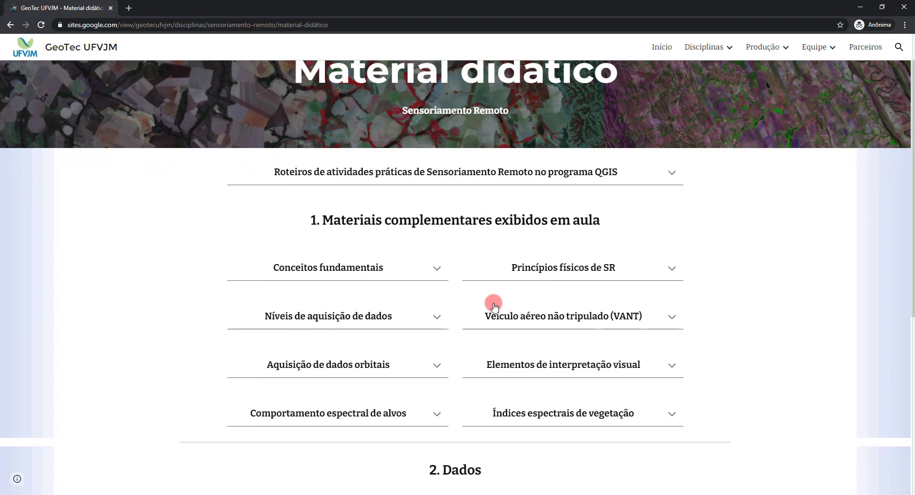
pyautogui.scroll(-6, 494, 307)
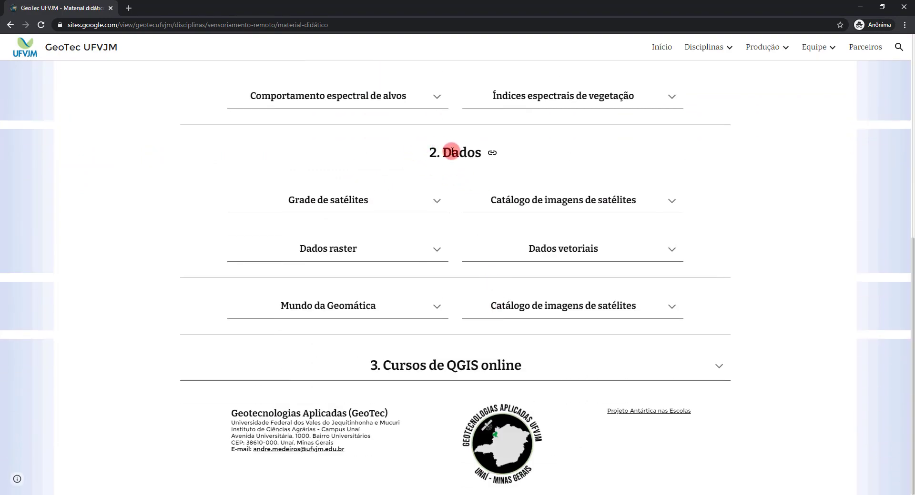
# Step: Start the download of the Limite dos municípios de MG file listed under Dados vetoriais
pyautogui.click(582, 249)
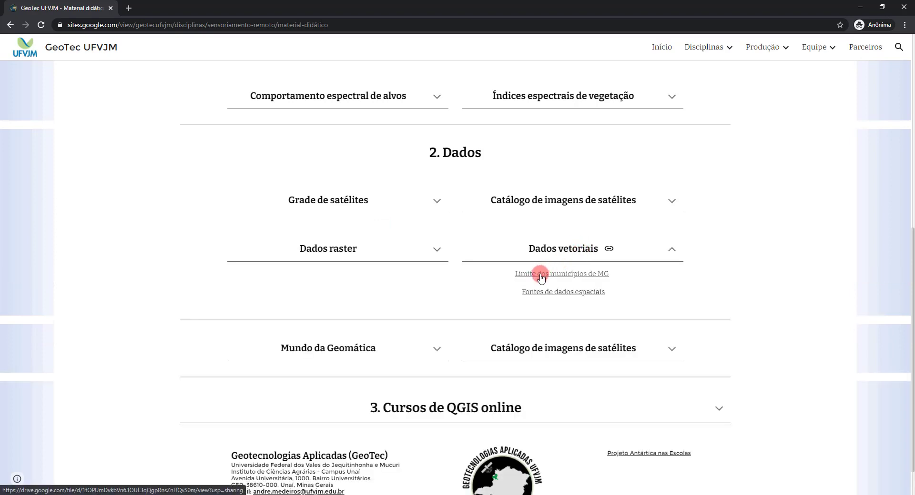
pyautogui.click(574, 274)
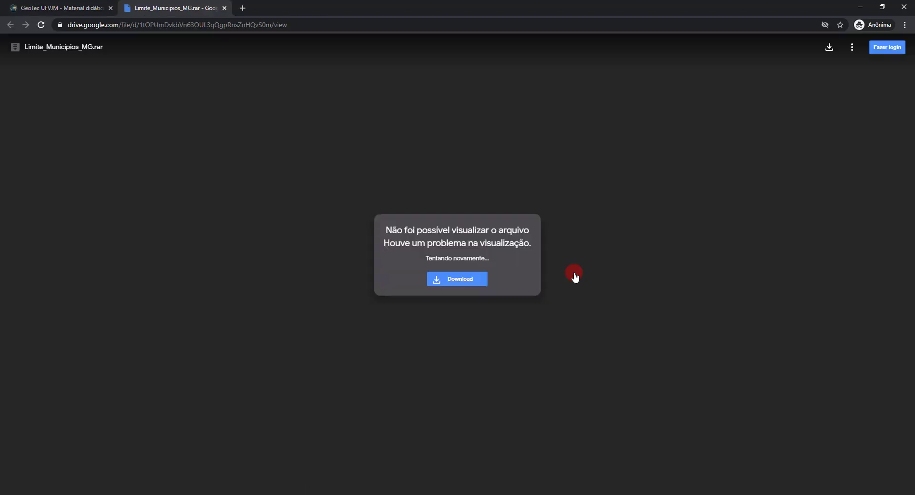
pyautogui.click(458, 280)
# Step: Create a folder named aula2 inside dados and save Limite_Municipios_MG.rar in it
pyautogui.doubleClick(66, 86)
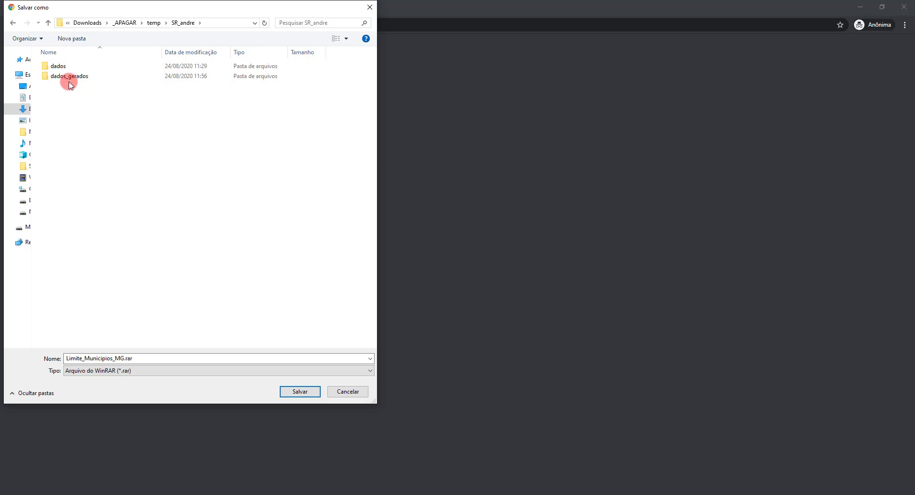
pyautogui.doubleClick(58, 66)
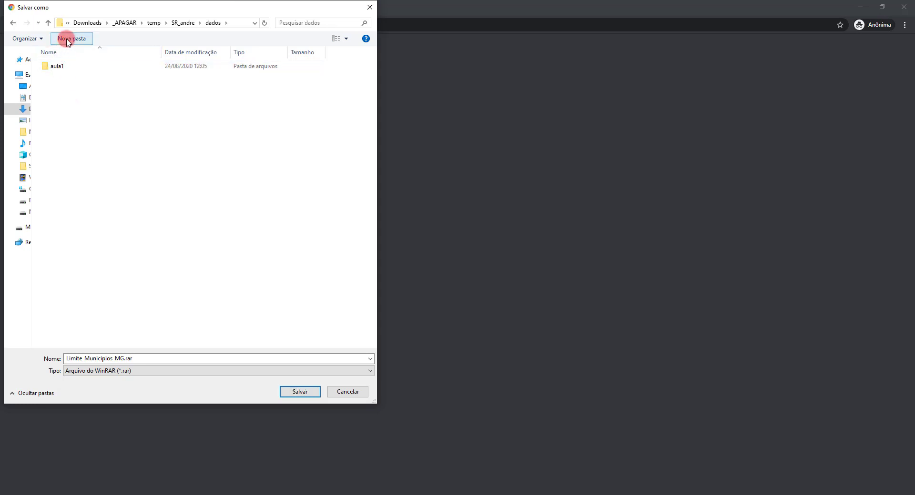
pyautogui.click(68, 40)
pyautogui.write('Aaula')
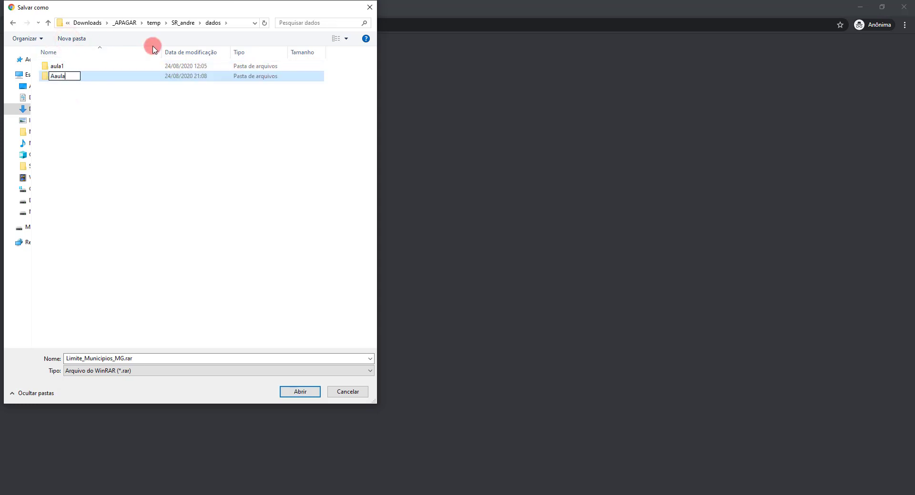
pyautogui.press('BackSpace')
pyautogui.press('BackSpace')
pyautogui.press('BackSpace')
pyautogui.press('BackSpace')
pyautogui.press('BackSpace')
pyautogui.write('aula2')
pyautogui.click(297, 392)
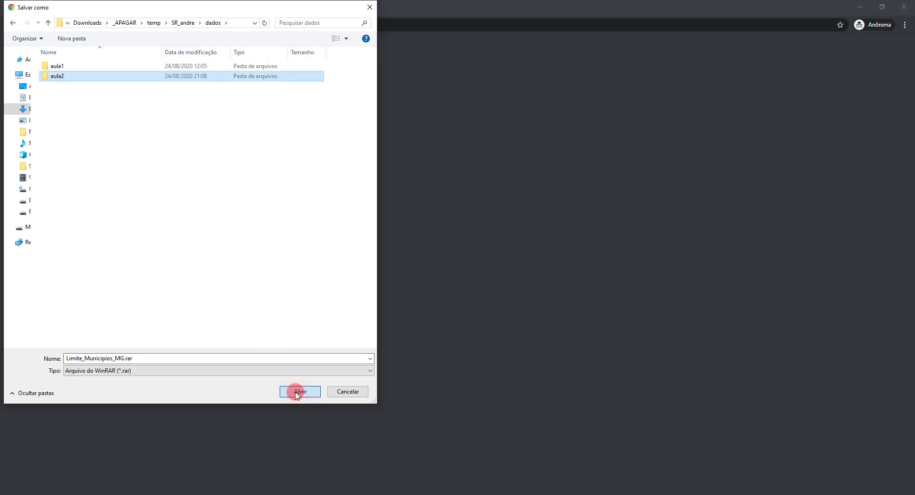
pyautogui.click(295, 392)
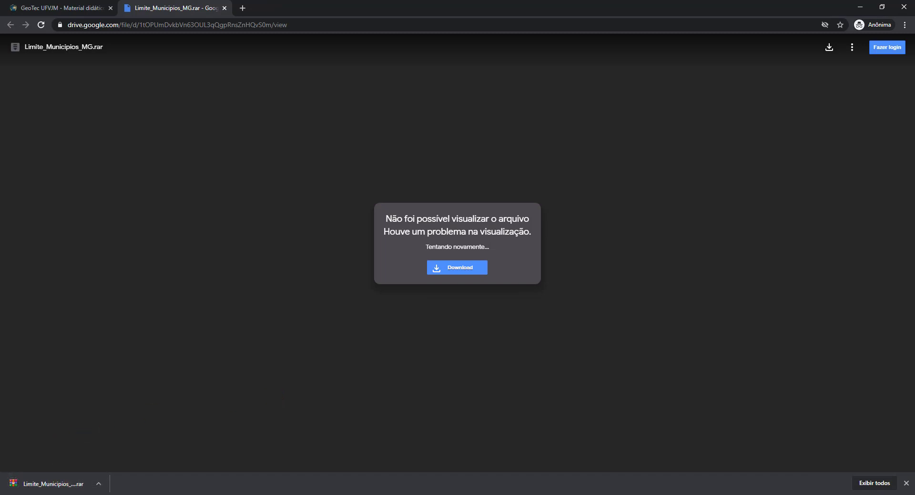
# Step: In File Explorer, extract Limite_Municipios_MG.rar directly into dados\aula2 and delete the archive
pyautogui.click(93, 460)
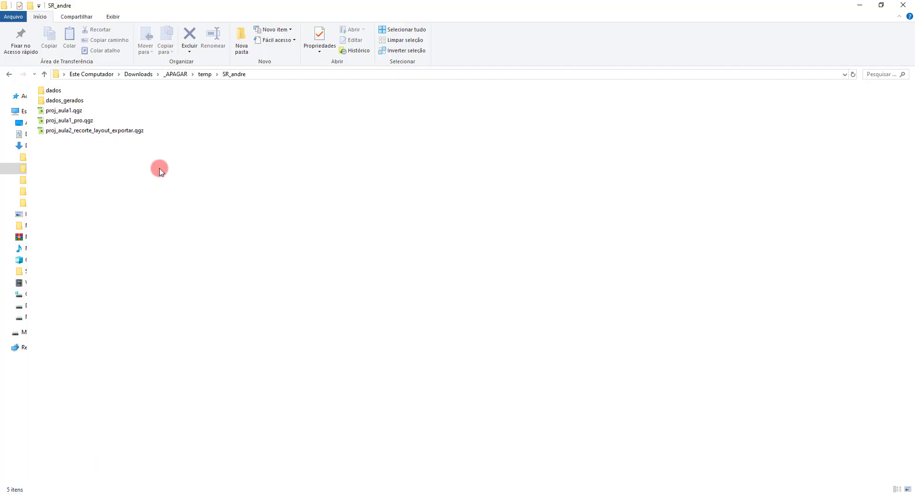
pyautogui.doubleClick(61, 90)
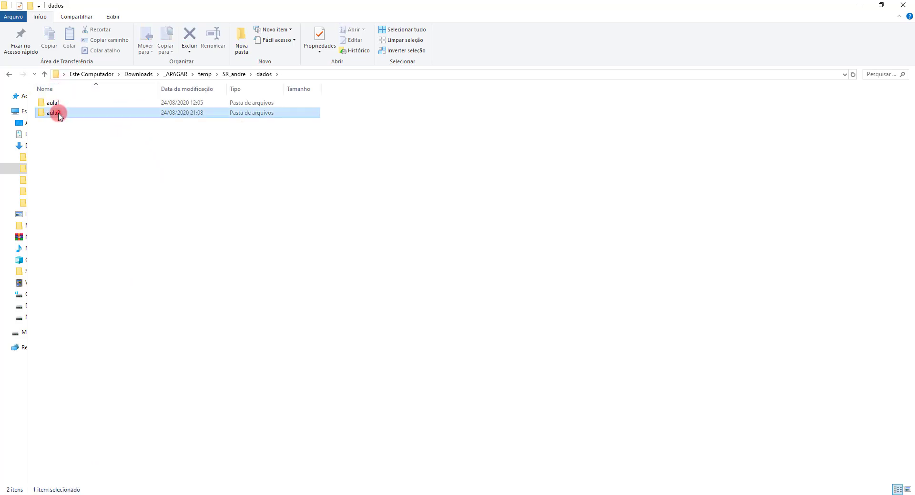
pyautogui.doubleClick(56, 113)
pyautogui.rightClick(69, 104)
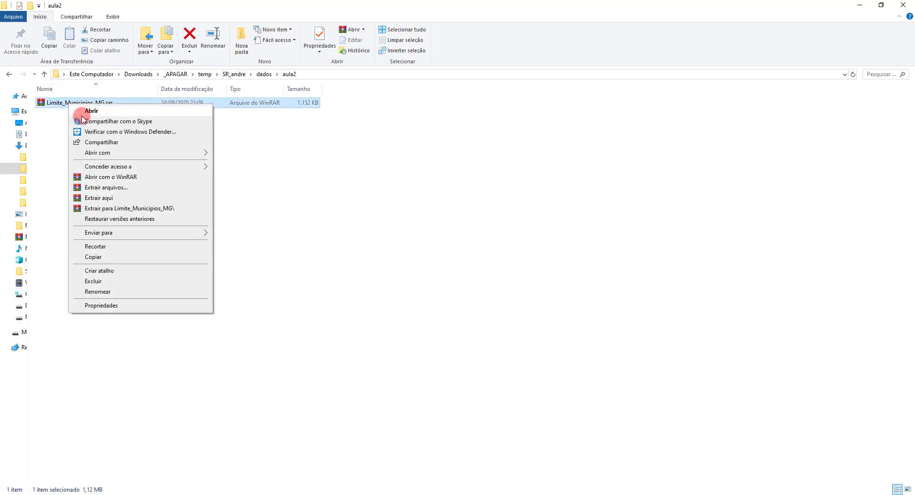
pyautogui.click(100, 198)
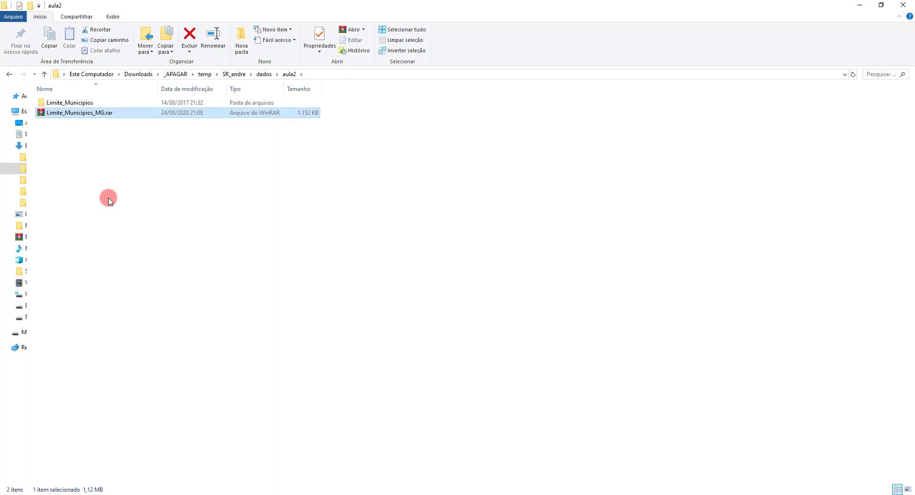
pyautogui.press('Delete')
pyautogui.press('Return')
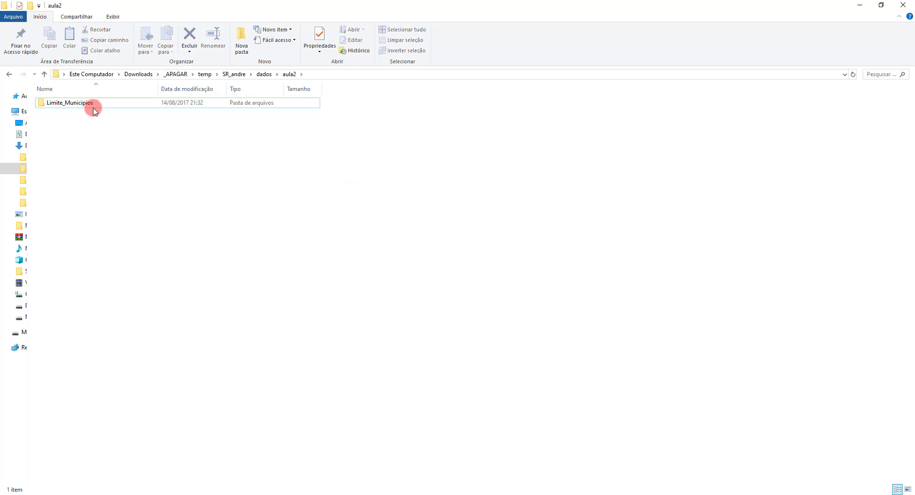
# Step: Examine the shapefile component files inside the extracted Limite_Municipios folder
pyautogui.doubleClick(93, 111)
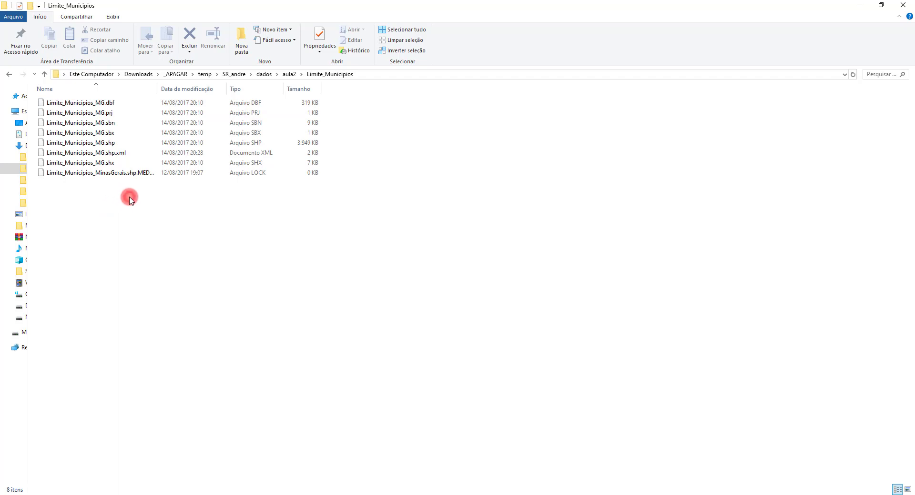
pyautogui.moveTo(129, 197); pyautogui.dragTo(86, 101)
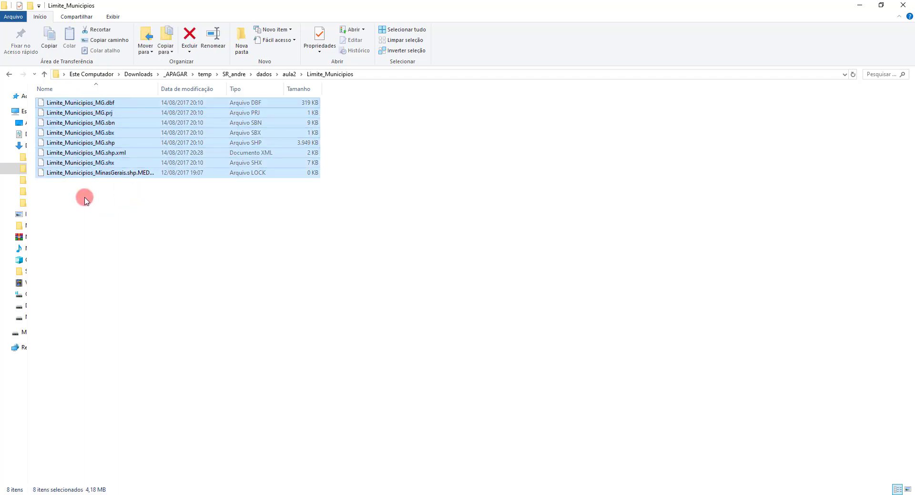
pyautogui.click(105, 208)
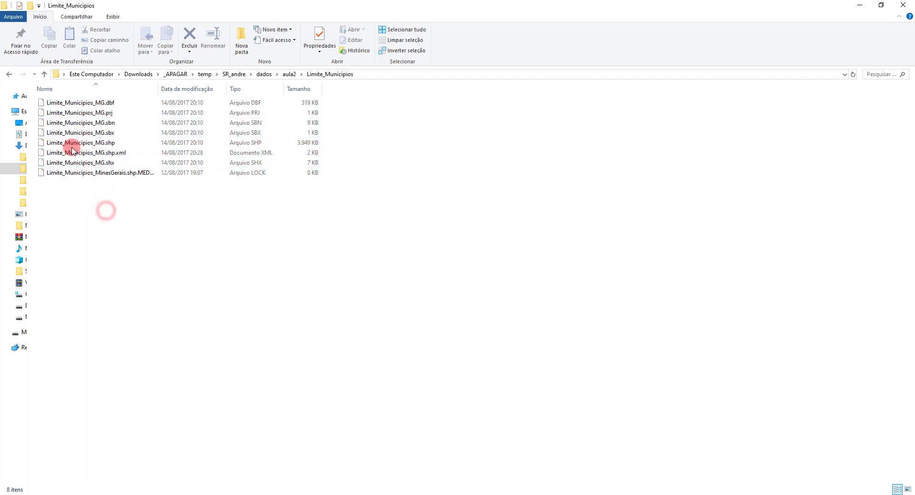
# Step: Switch to QGIS and browse for a vector layer source in the dados\aula2\Limite_Municipios folder
pyautogui.click(228, 494)
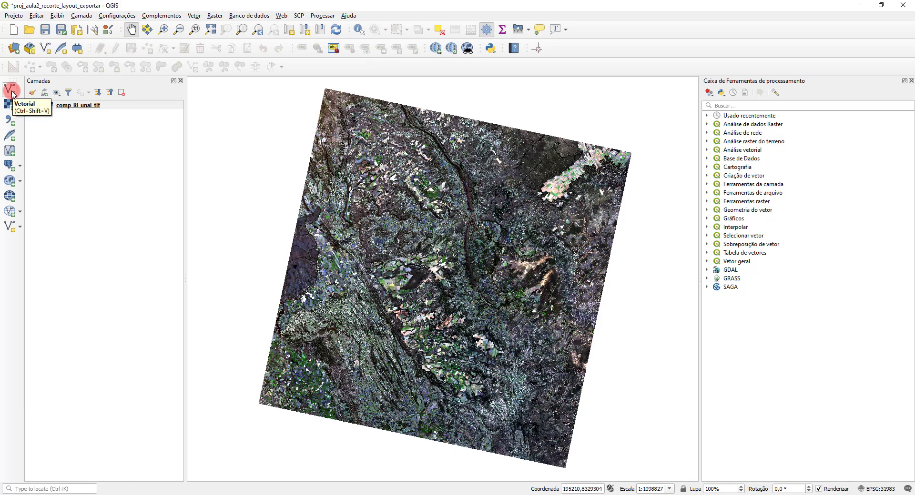
pyautogui.click(10, 90)
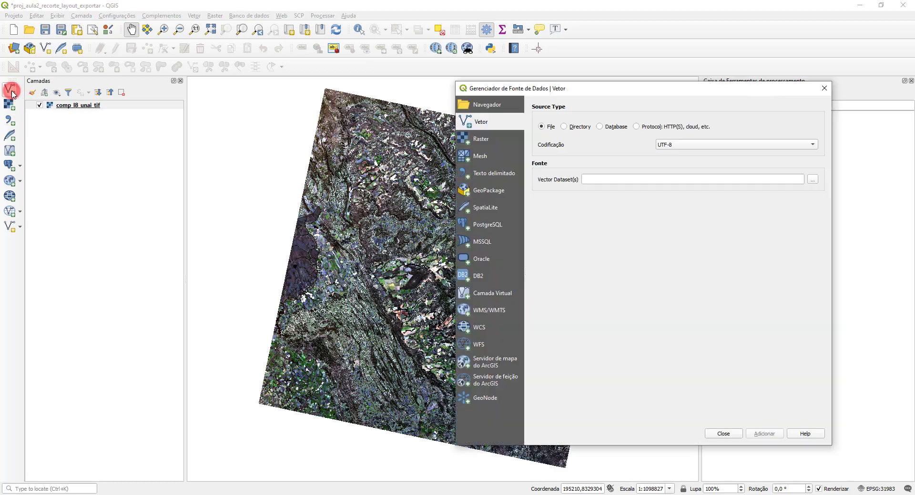
pyautogui.click(813, 180)
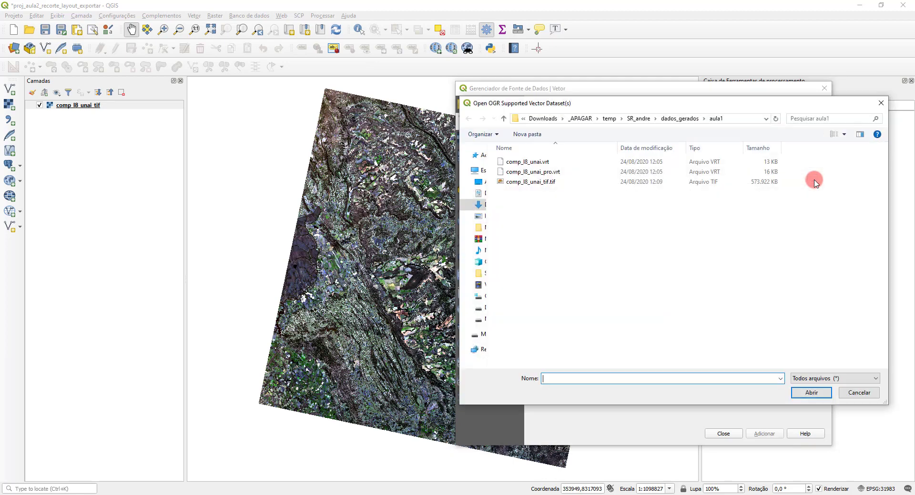
pyautogui.click(681, 120)
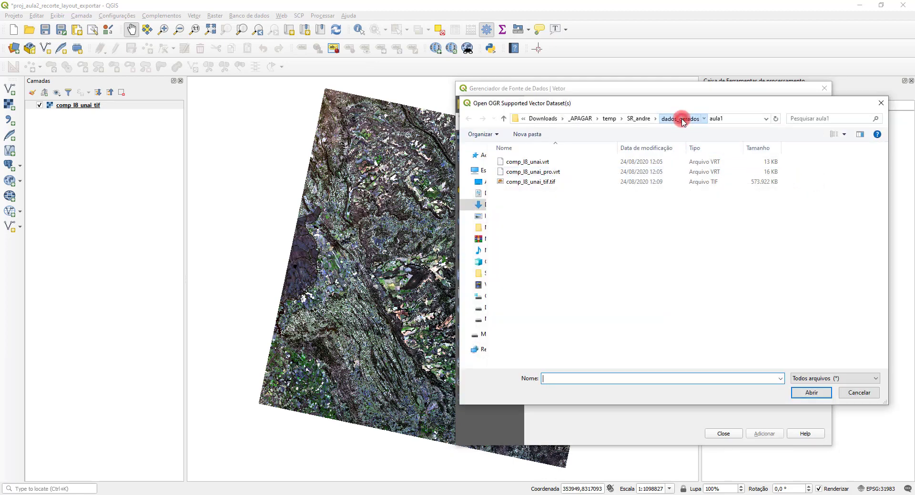
pyautogui.click(639, 120)
pyautogui.doubleClick(512, 162)
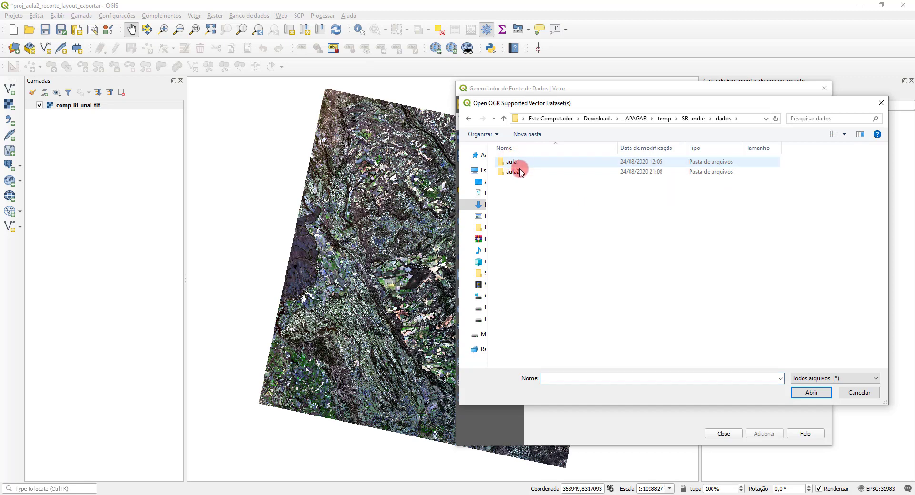
pyautogui.doubleClick(519, 171)
pyautogui.doubleClick(522, 165)
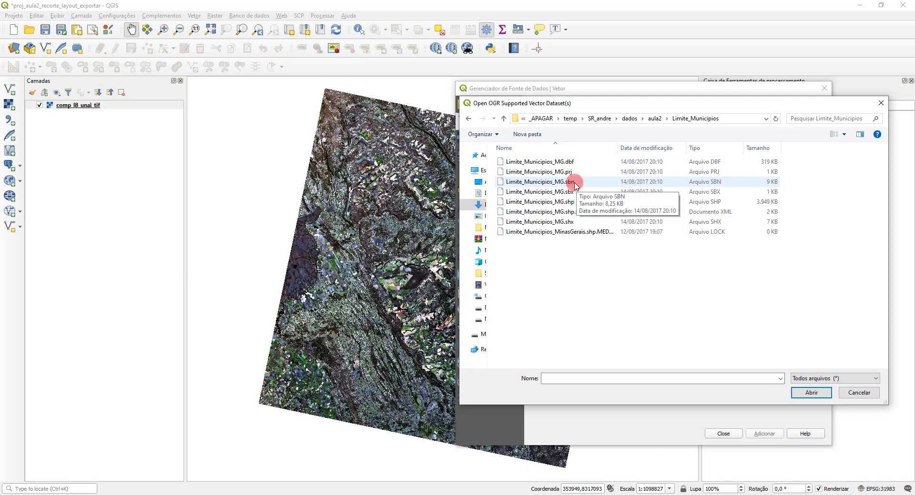
# Step: Filter the files to Shapefiles (*.shp *.SHP) and add Limite_Municipios_MG.shp to the project as a vector layer
pyautogui.click(821, 378)
pyautogui.scroll(-5, 832, 339)
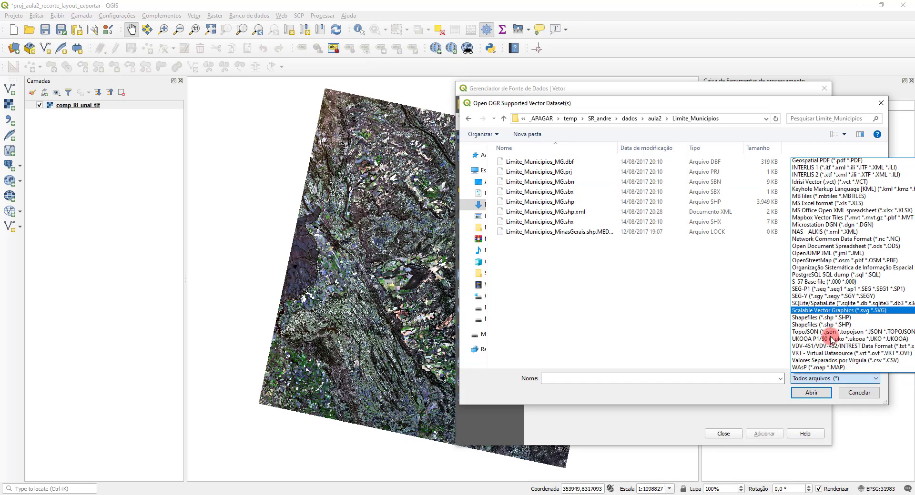
pyautogui.scroll(-1, 831, 339)
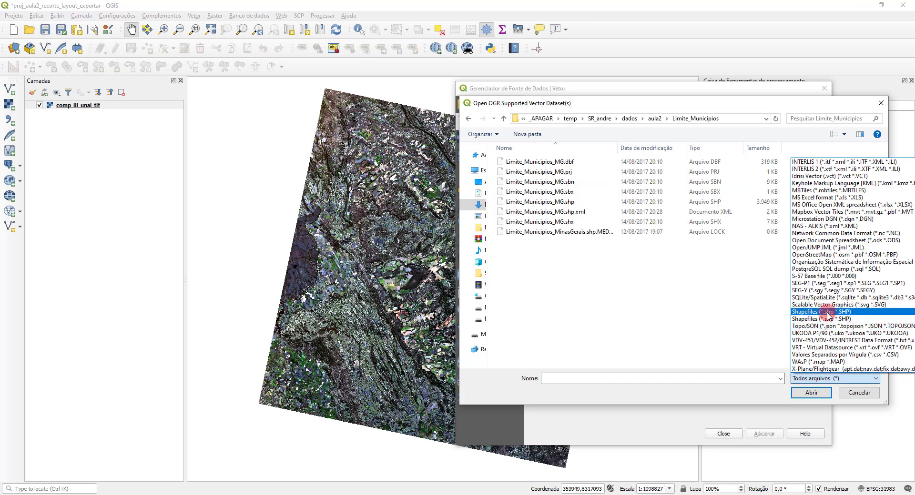
pyautogui.click(818, 312)
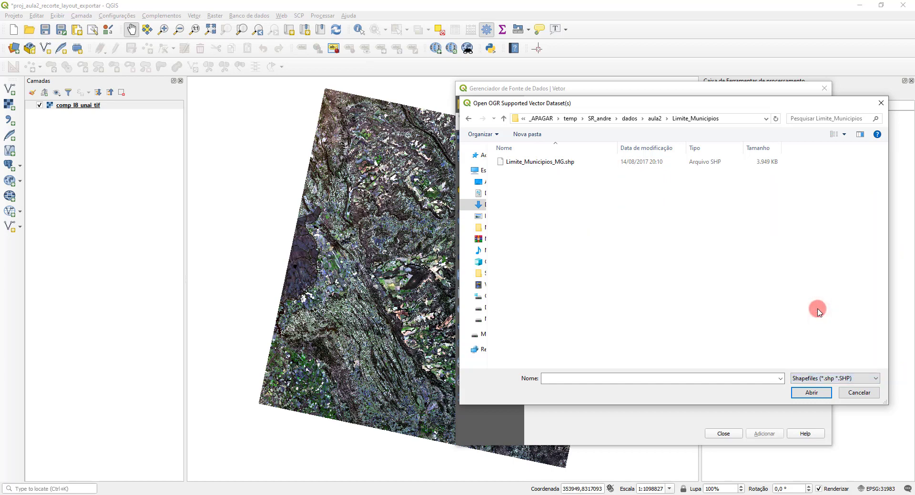
pyautogui.click(539, 163)
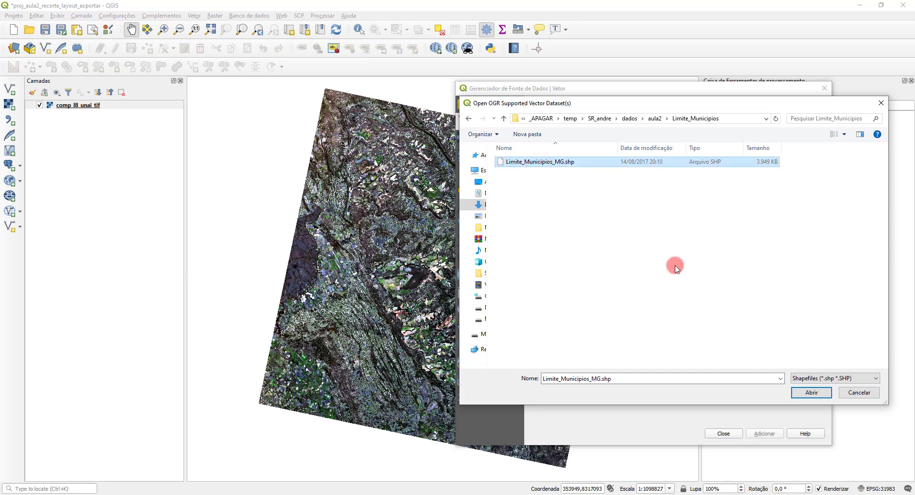
pyautogui.click(810, 393)
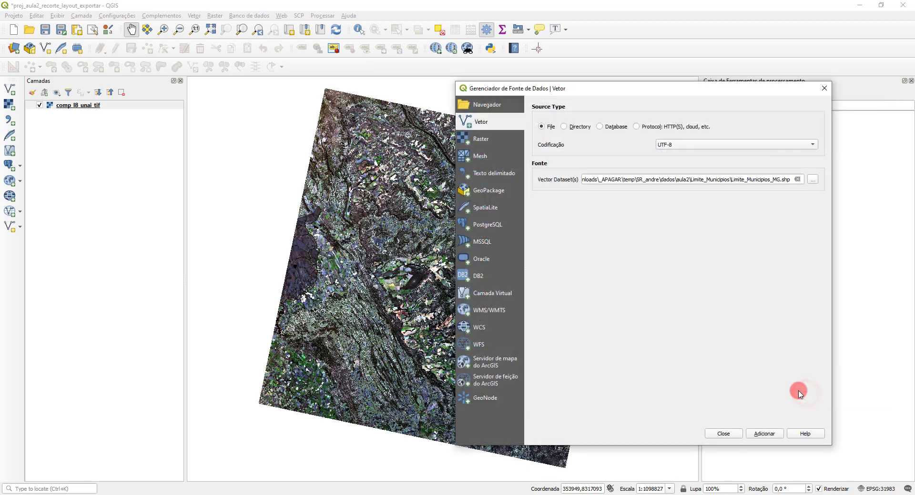
pyautogui.click(764, 434)
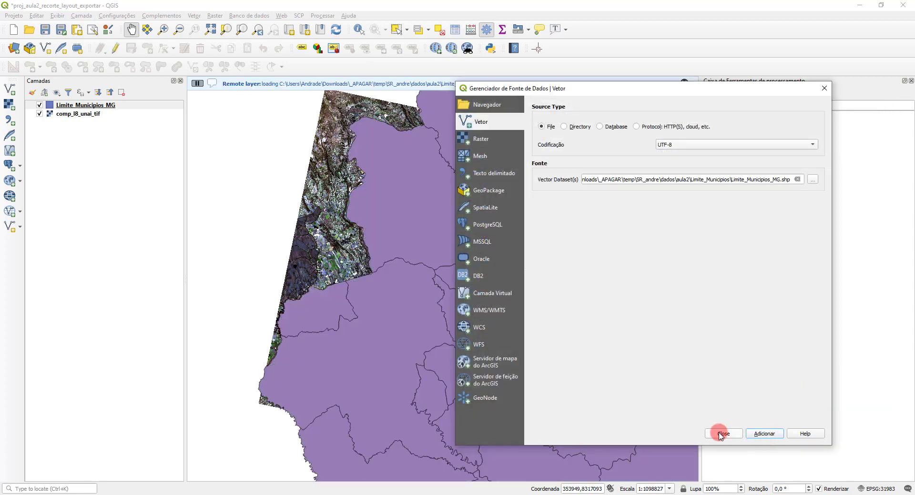
pyautogui.click(721, 434)
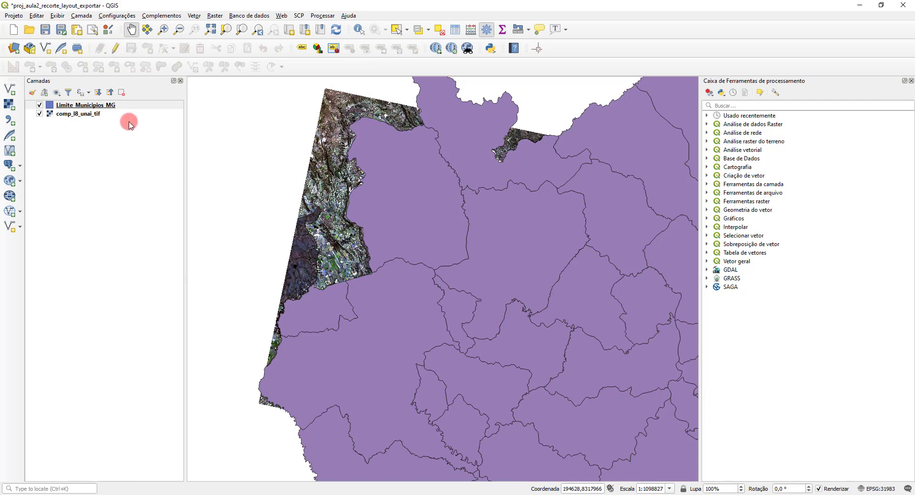
# Step: View the full extent of the Limite_Municipios_MG layer, followed by the extent of comp_l8_unai_tif
pyautogui.rightClick(72, 107)
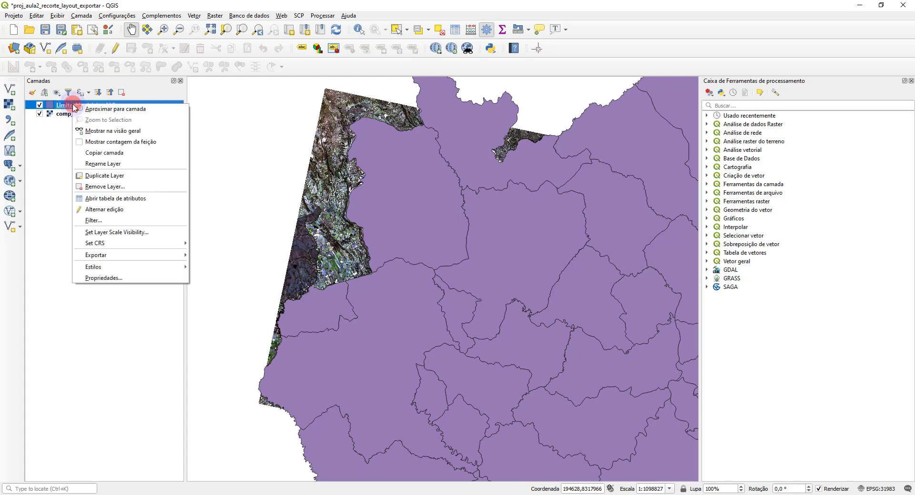
pyautogui.click(91, 112)
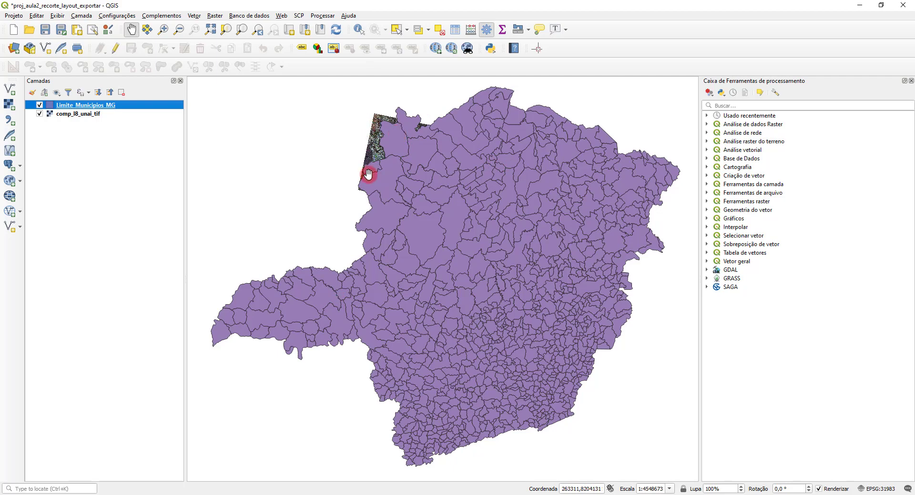
pyautogui.rightClick(73, 115)
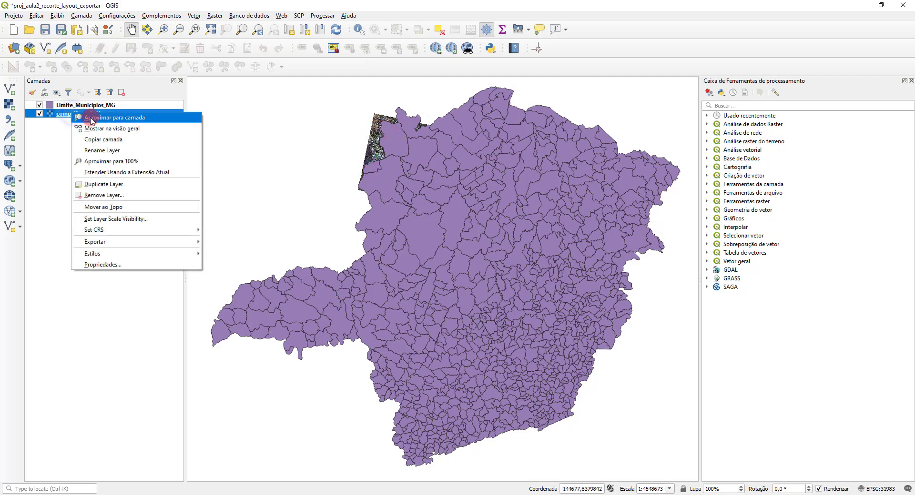
pyautogui.click(93, 120)
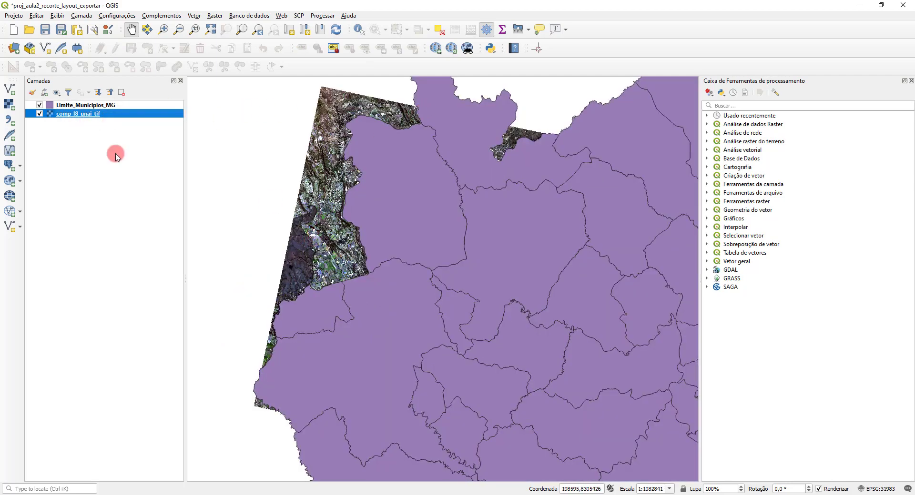
# Step: Move the Limite_Municipios_MG layer below comp_l8_unai_tif and back above it in the layer order
pyautogui.click(82, 106)
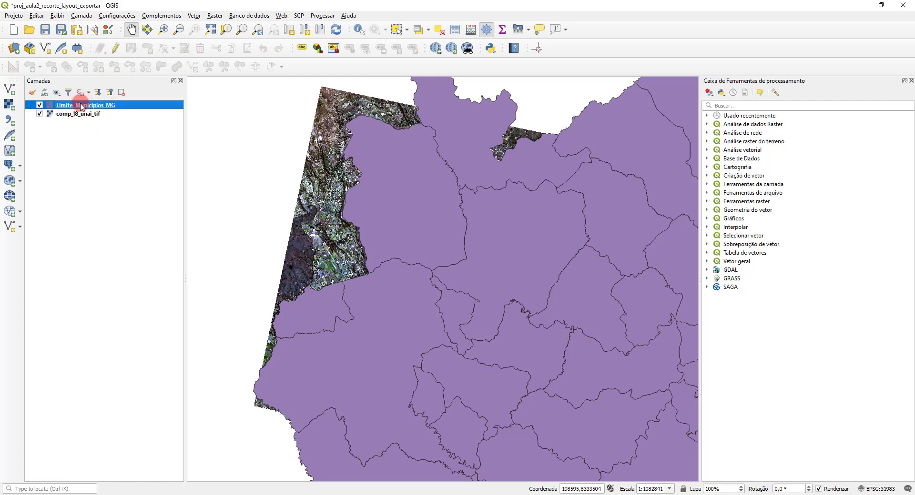
pyautogui.moveTo(82, 109); pyautogui.dragTo(79, 119)
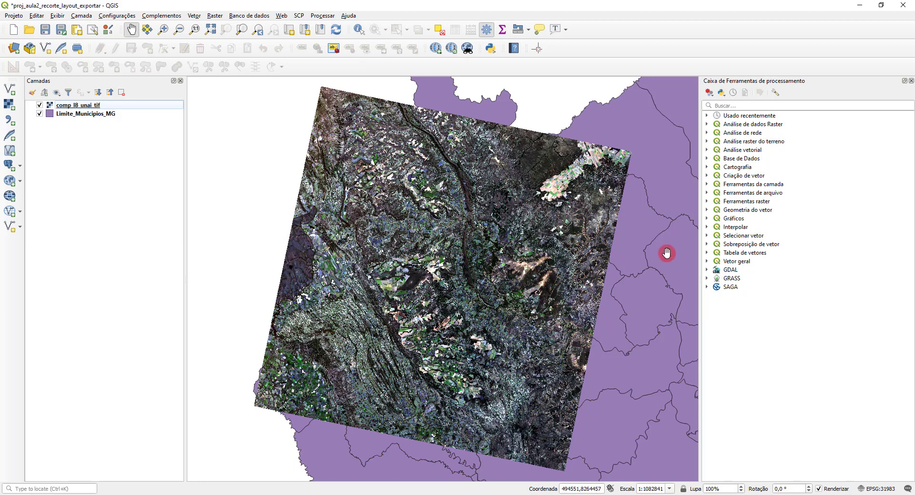
pyautogui.moveTo(79, 117)
pyautogui.mouseDown()
pyautogui.moveTo(86, 105)
pyautogui.moveTo(113, 106)
pyautogui.mouseUp()
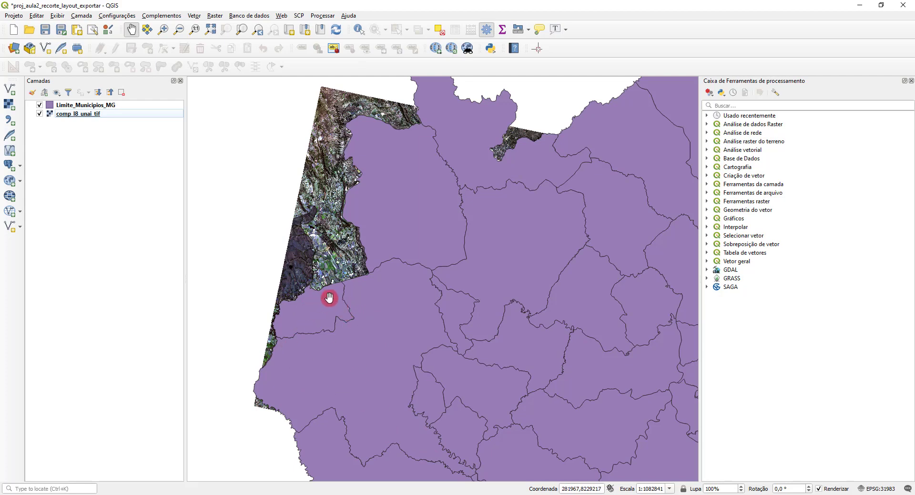
pyautogui.click(62, 106)
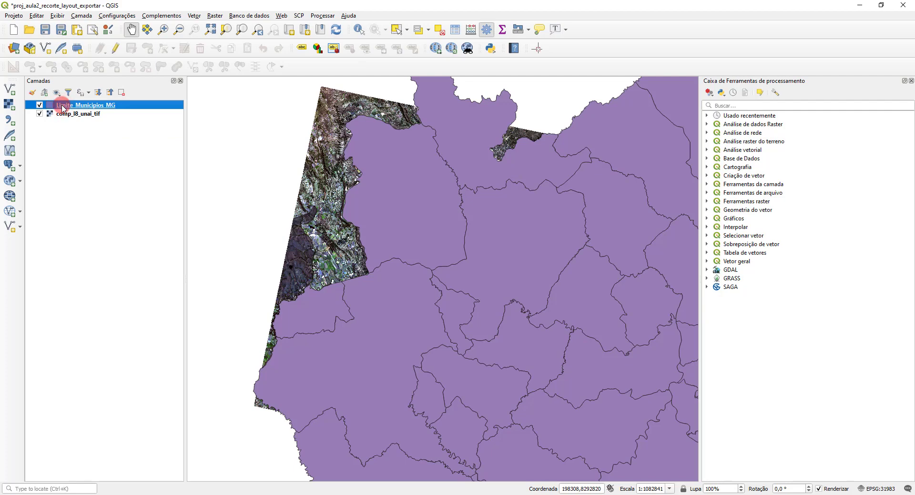
pyautogui.doubleClick(63, 106)
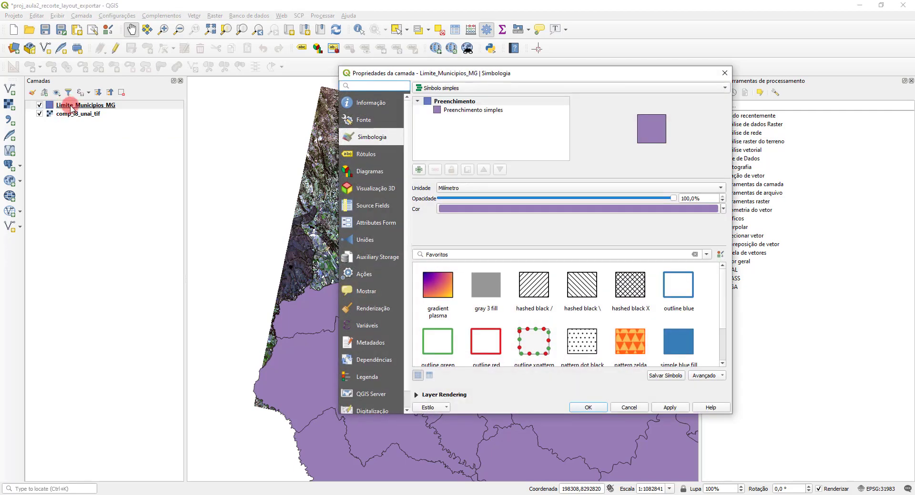
pyautogui.click(724, 73)
# Step: In the symbology of Limite_Municipios_MG, set the simple fill's colour to yellow-green #e1fa63 and apply it
pyautogui.rightClick(83, 106)
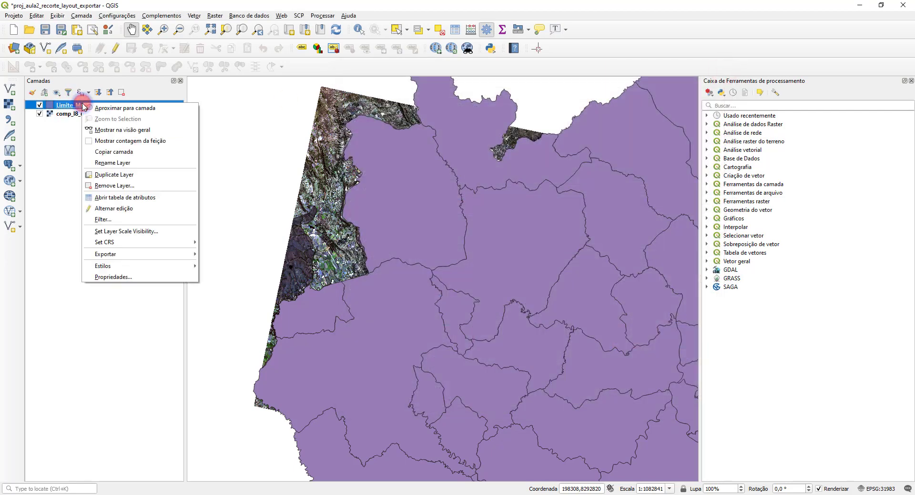
pyautogui.click(120, 277)
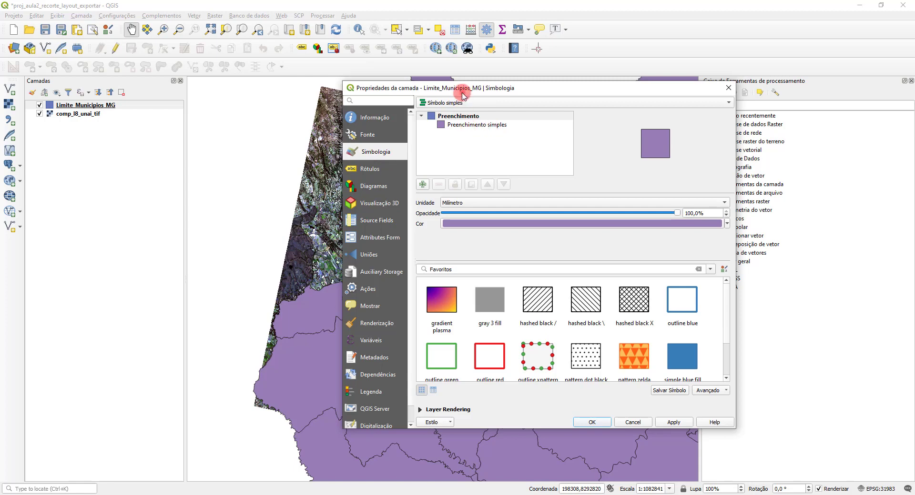
pyautogui.moveTo(464, 88); pyautogui.dragTo(317, 19)
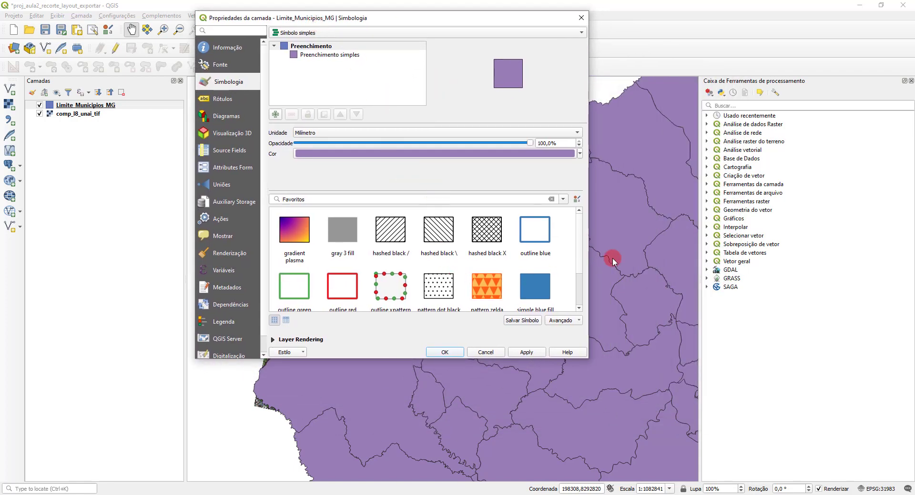
pyautogui.click(314, 57)
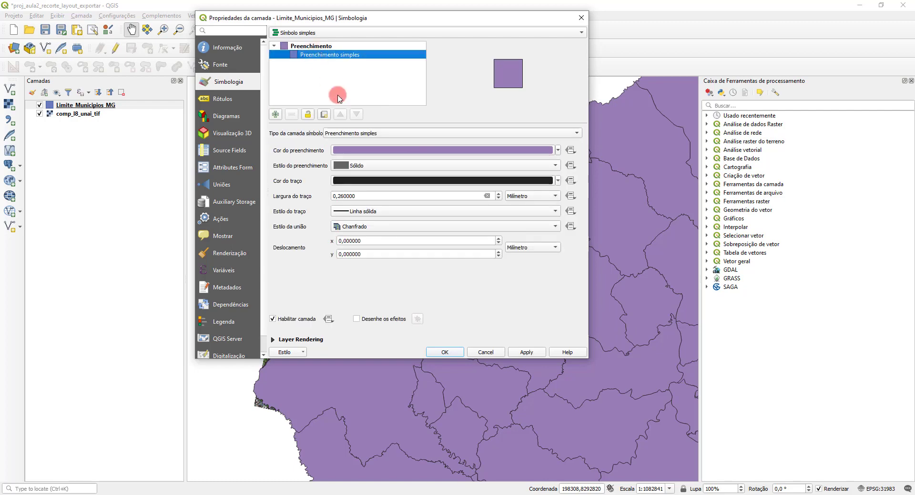
pyautogui.click(363, 151)
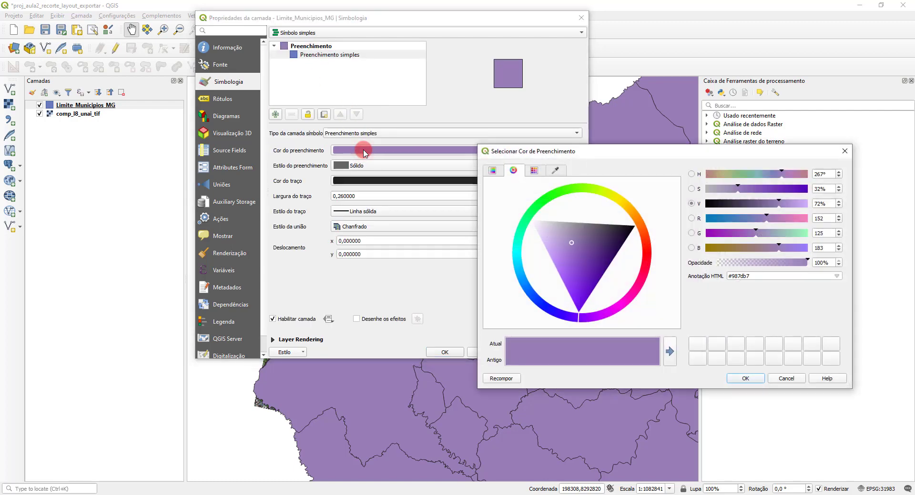
pyautogui.moveTo(532, 212); pyautogui.dragTo(605, 192)
pyautogui.click(605, 238)
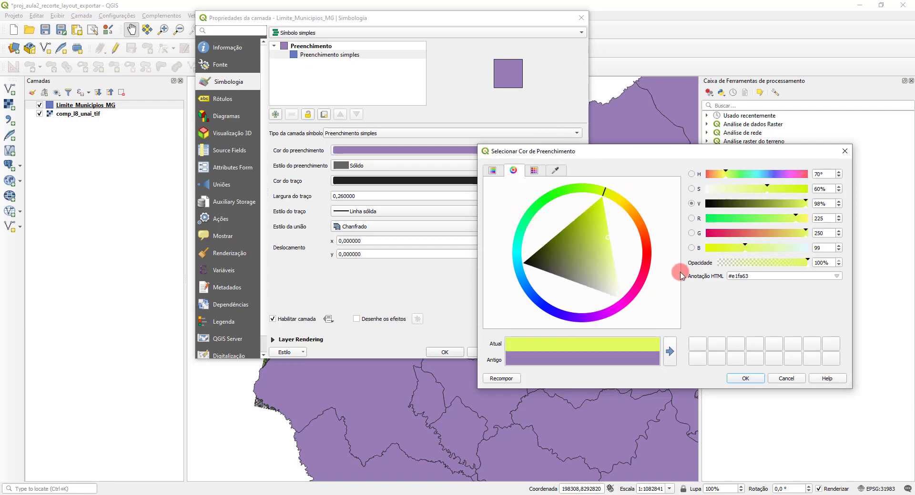
pyautogui.click(745, 378)
pyautogui.click(526, 352)
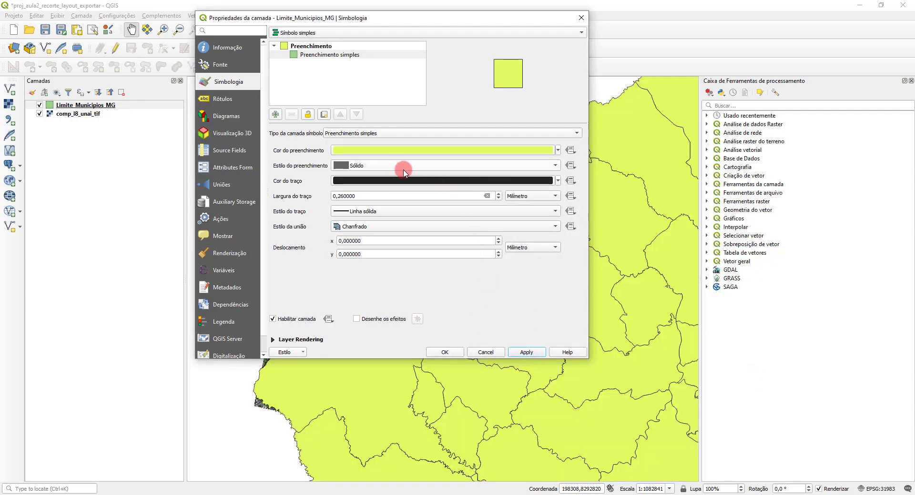
# Step: Set the fill style of Limite_Municipios_MG to Sem pincel and accept the layer properties
pyautogui.click(392, 166)
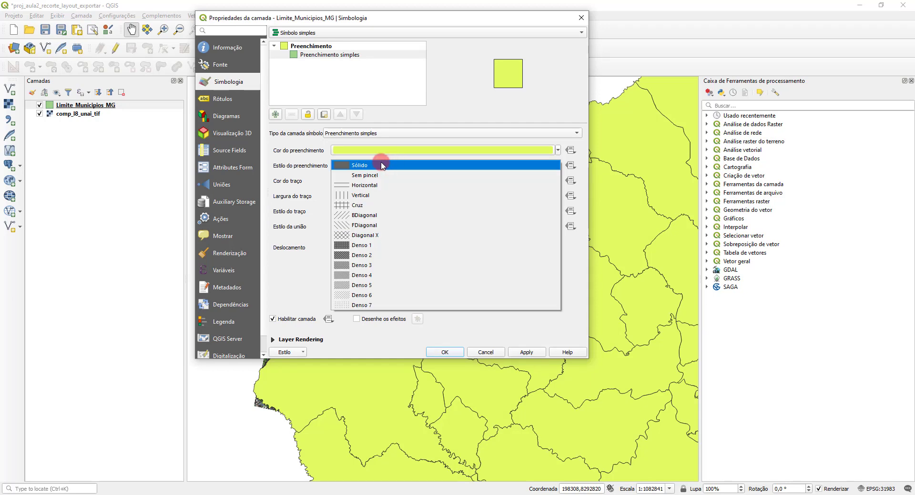
pyautogui.click(362, 176)
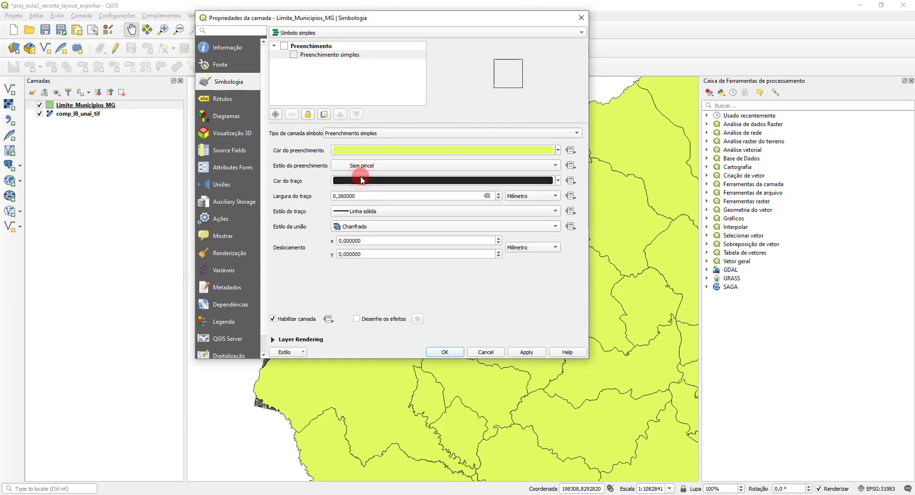
pyautogui.click(526, 353)
pyautogui.click(450, 352)
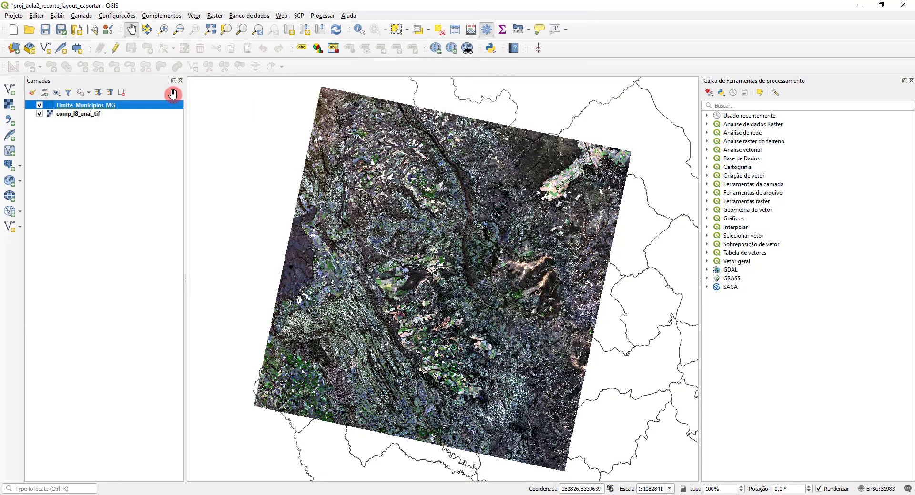
# Step: Toggle the visibility of comp_l8_unai_tif to compare the image with the municipal boundary outlines
pyautogui.click(39, 113)
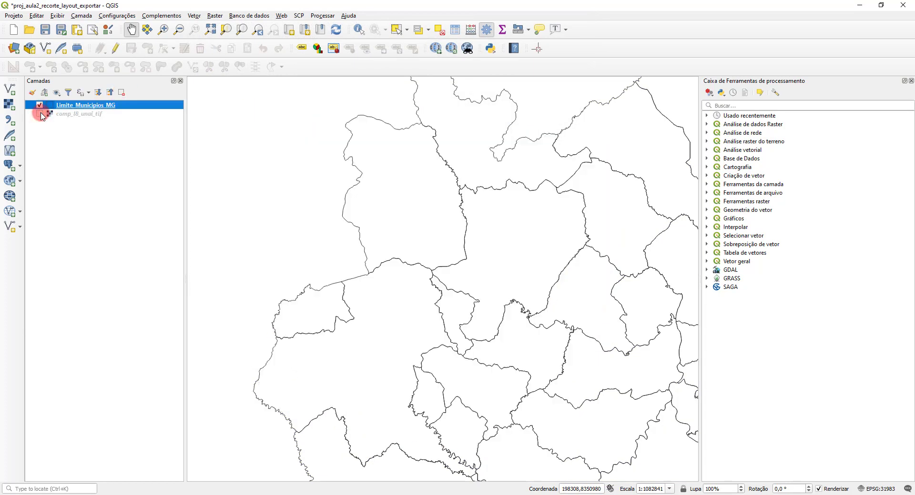
pyautogui.click(39, 114)
pyautogui.click(40, 114)
pyautogui.click(39, 114)
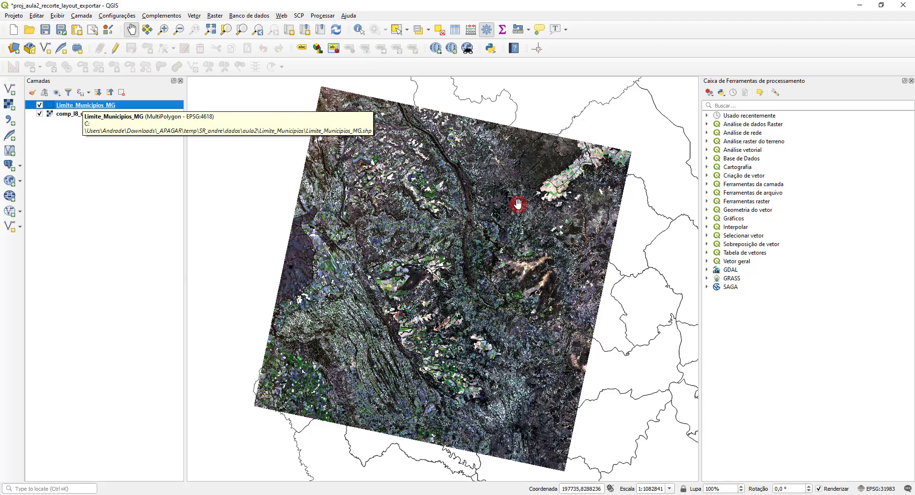
pyautogui.moveTo(651, 302); pyautogui.dragTo(625, 190)
pyautogui.click(39, 117)
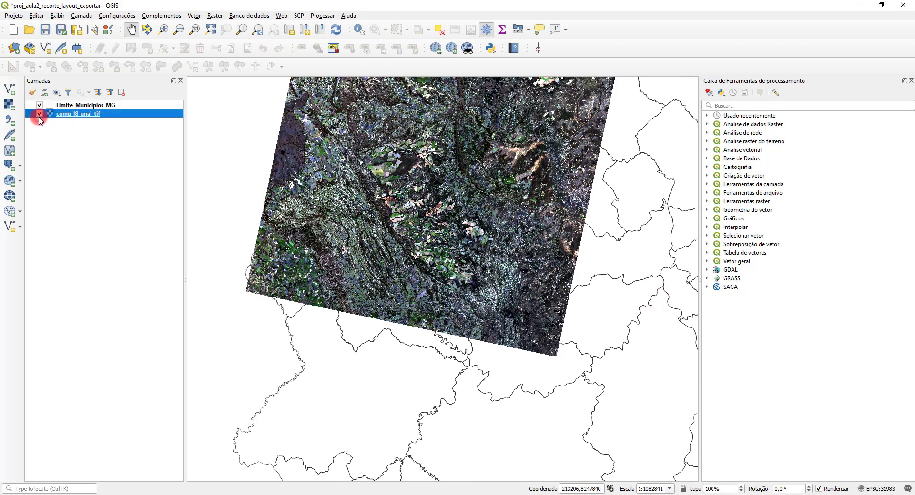
# Step: Hide comp_l8_unai_tif, look over the municipal boundaries around Unaí, and show the image again
pyautogui.click(39, 113)
pyautogui.moveTo(465, 326); pyautogui.dragTo(325, 247)
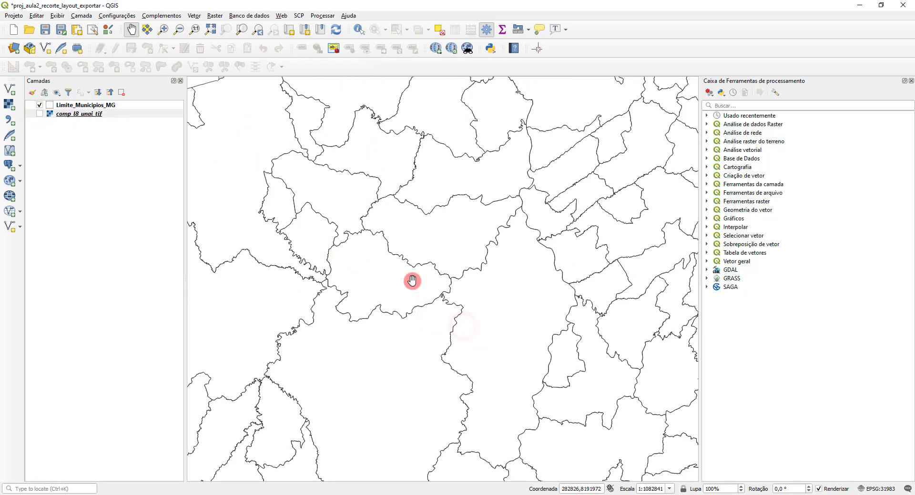
pyautogui.moveTo(623, 324); pyautogui.dragTo(298, 216)
pyautogui.moveTo(617, 355); pyautogui.dragTo(463, 255)
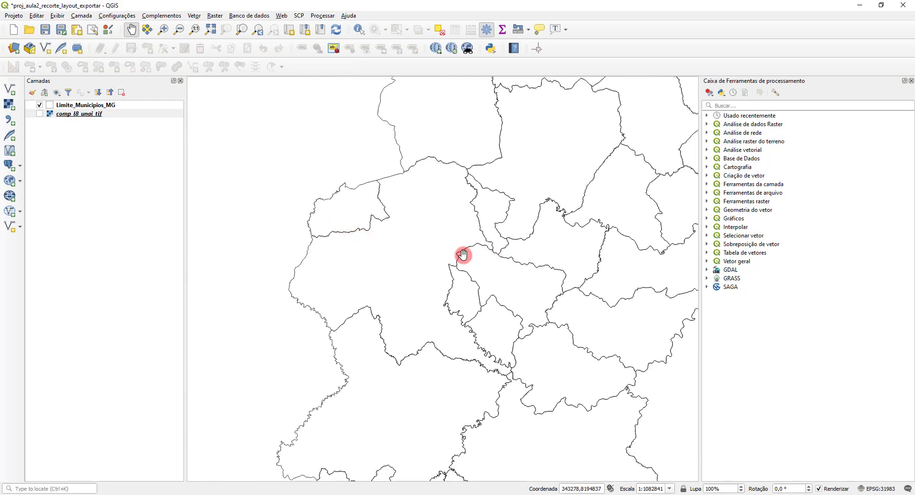
pyautogui.click(39, 115)
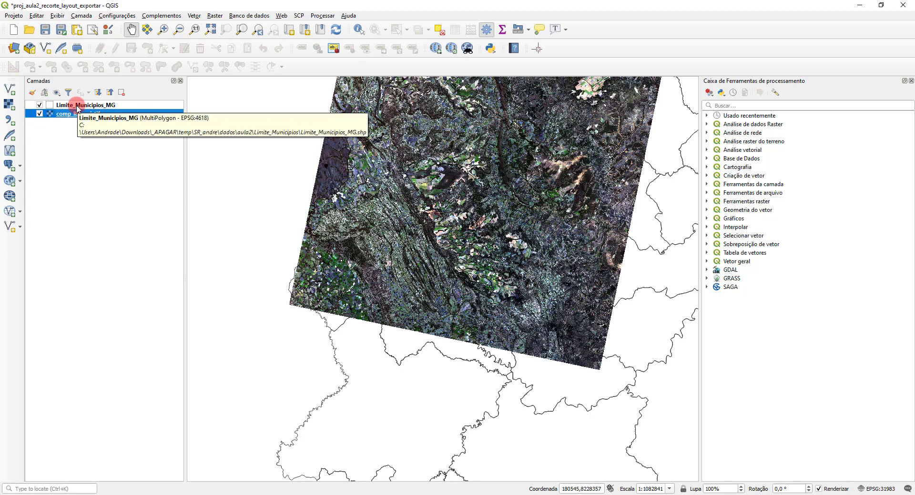
# Step: Open the attribute table of Limite_Municipios_MG and widen its window to show more fields
pyautogui.rightClick(77, 108)
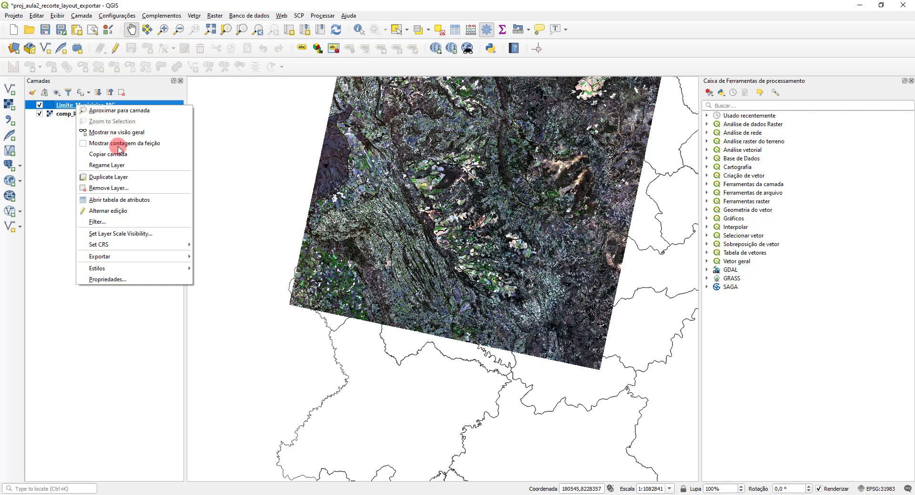
pyautogui.click(131, 202)
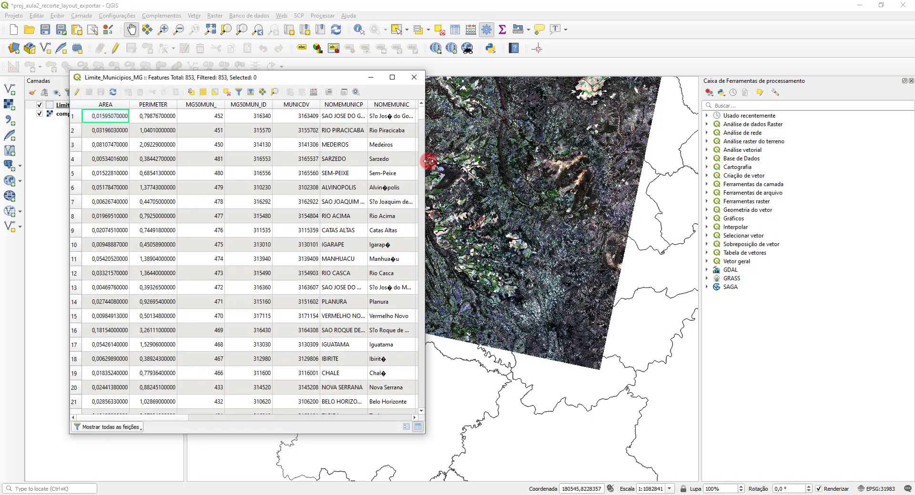
pyautogui.moveTo(429, 162); pyautogui.dragTo(687, 161)
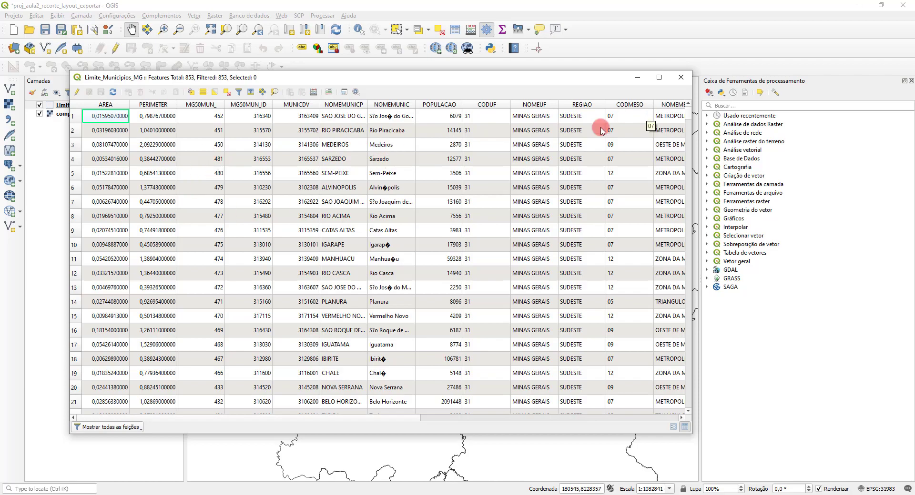
pyautogui.moveTo(687, 115)
pyautogui.mouseDown()
pyautogui.moveTo(687, 174)
pyautogui.moveTo(686, 100)
pyautogui.mouseUp()
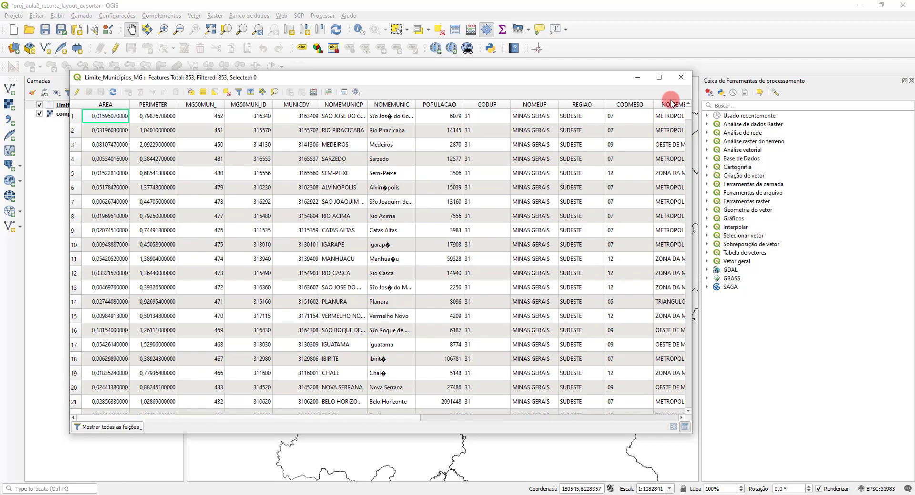
# Step: Filter the attribute table of Limite_Municipios_MG by the NOMEMUNICP field with the value UNAI
pyautogui.click(109, 427)
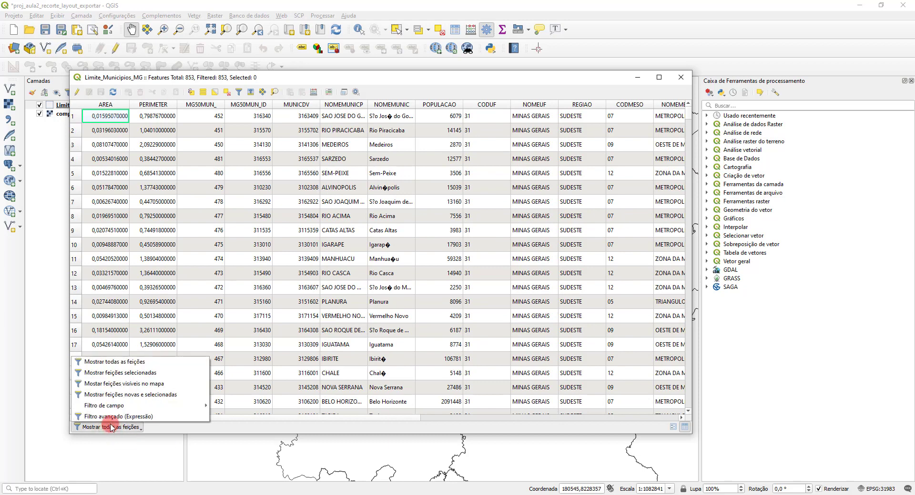
pyautogui.moveTo(124, 409)
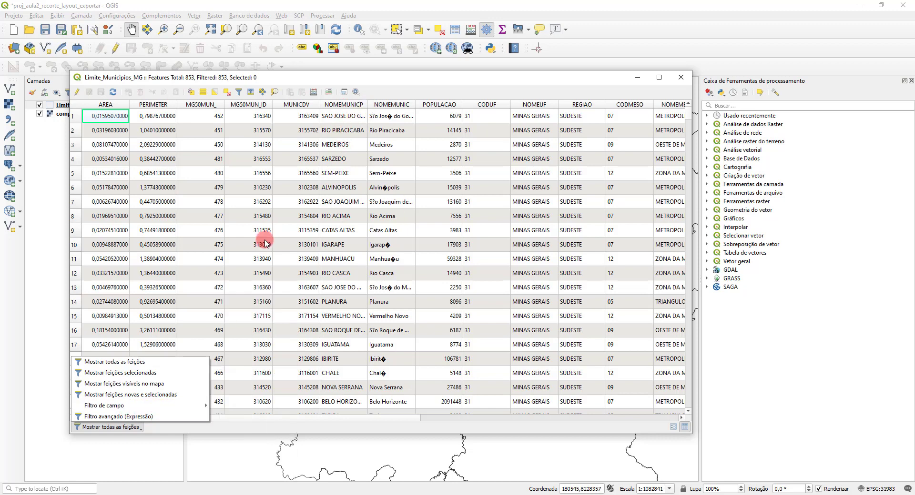
pyautogui.moveTo(148, 406)
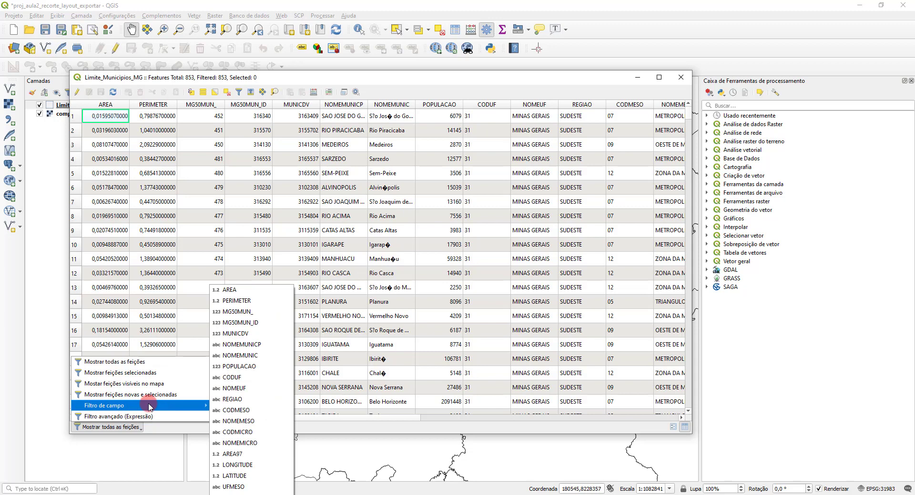
pyautogui.click(261, 347)
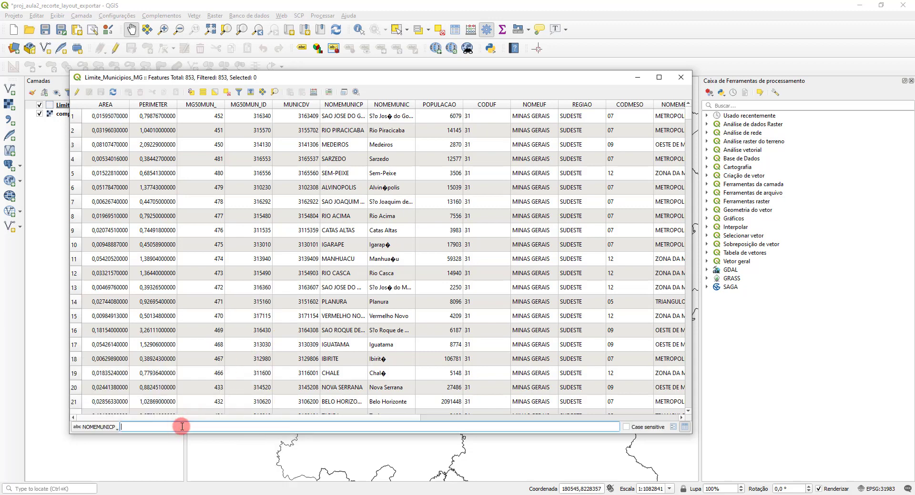
pyautogui.write('unai')
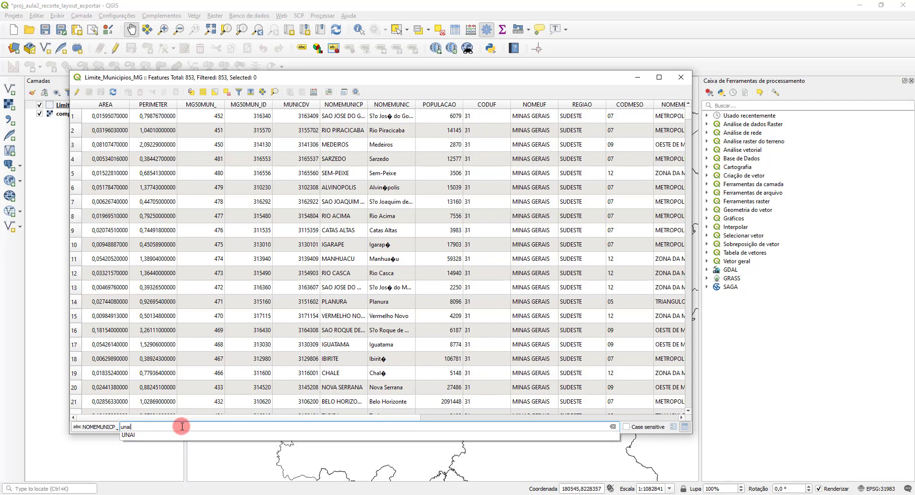
pyautogui.click(136, 435)
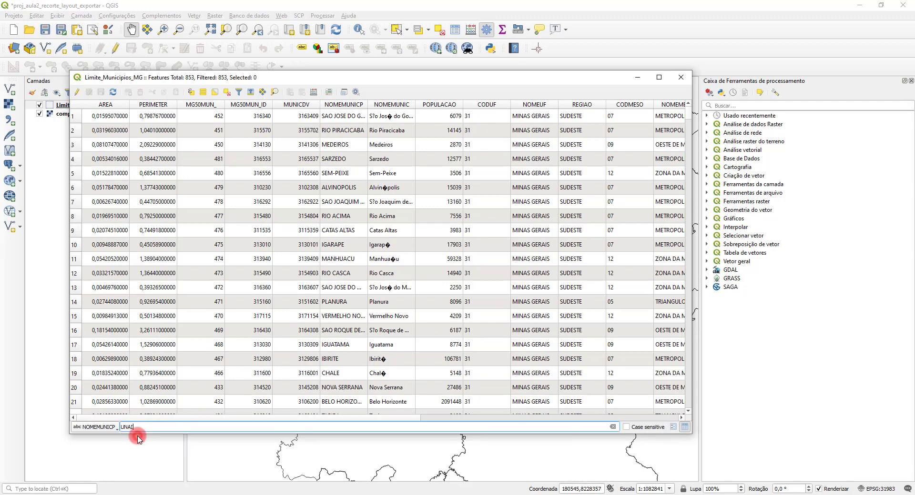
pyautogui.press('Return')
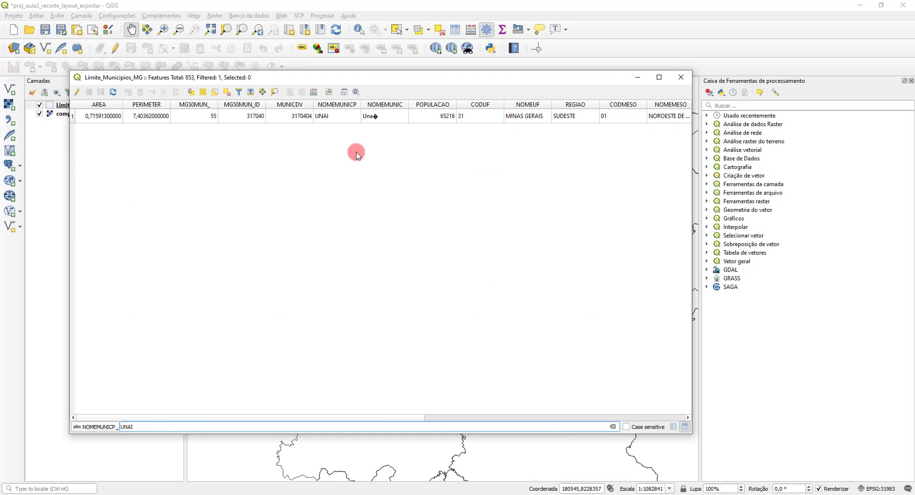
# Step: Shrink the attribute table window to uncover the map and select the UNAI record
pyautogui.moveTo(407, 73); pyautogui.dragTo(391, 322)
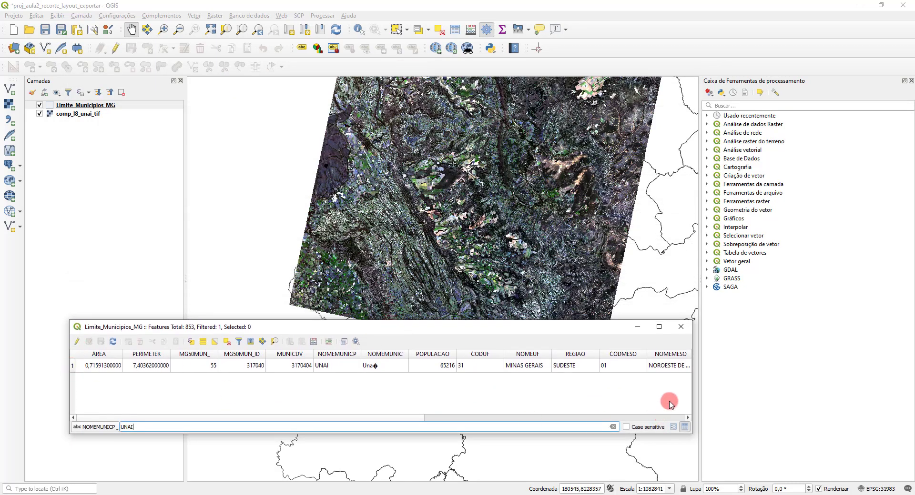
pyautogui.moveTo(695, 381); pyautogui.dragTo(350, 376)
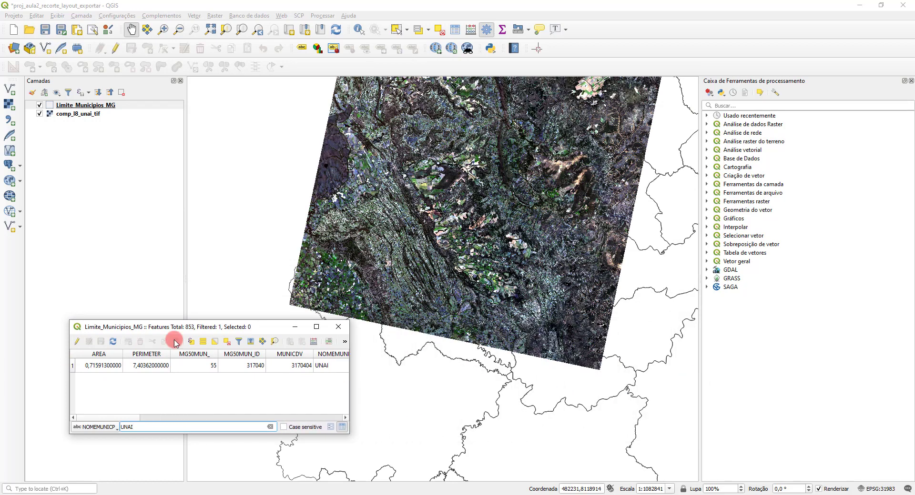
pyautogui.click(73, 368)
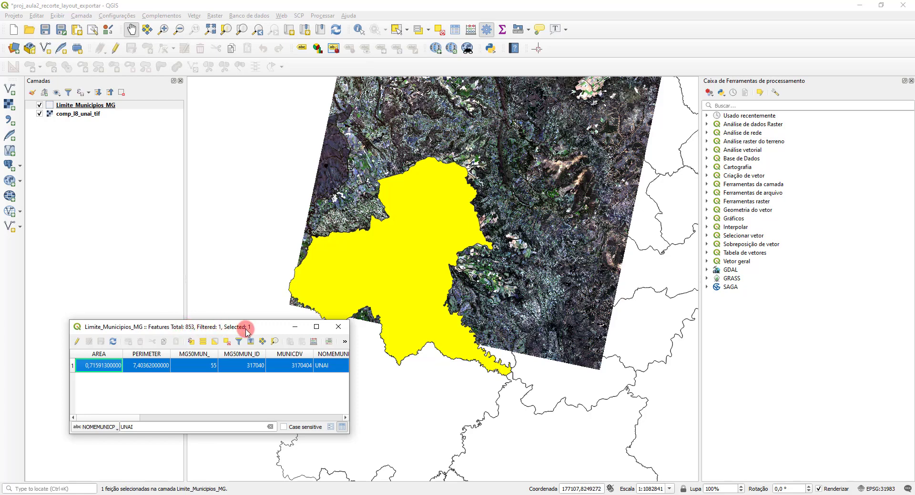
pyautogui.rightClick(101, 109)
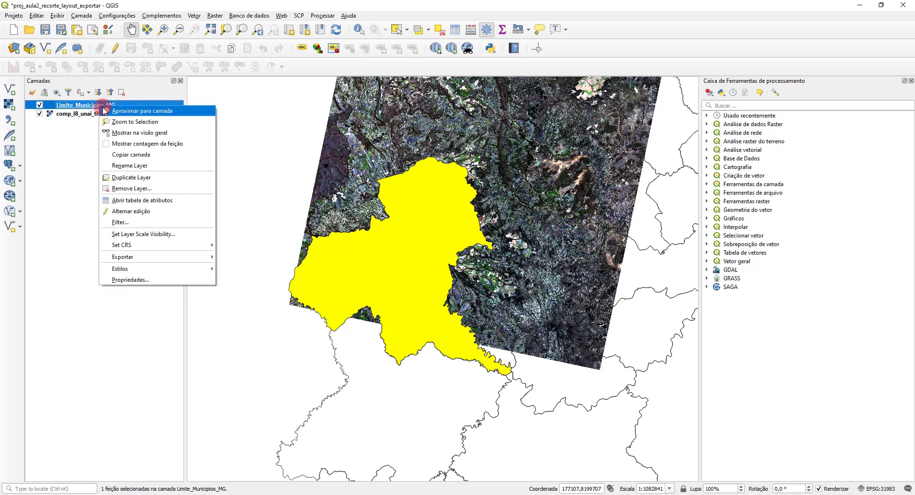
pyautogui.moveTo(191, 257)
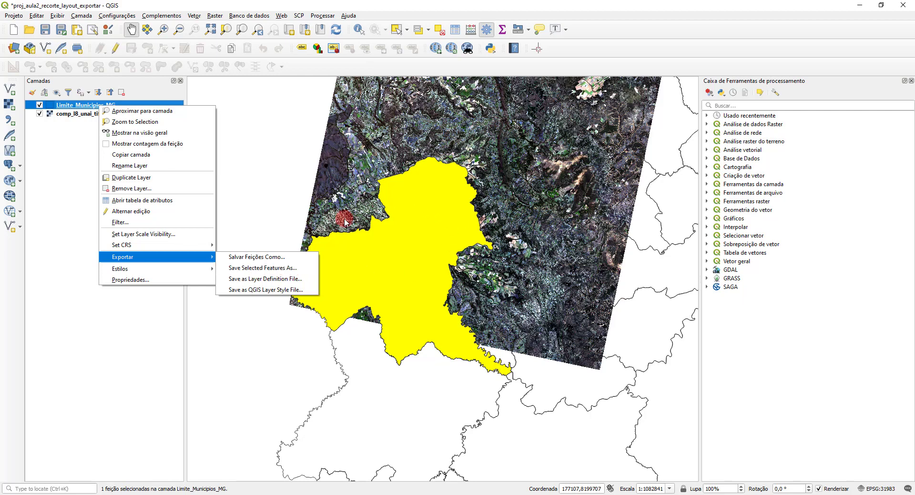
pyautogui.click(288, 270)
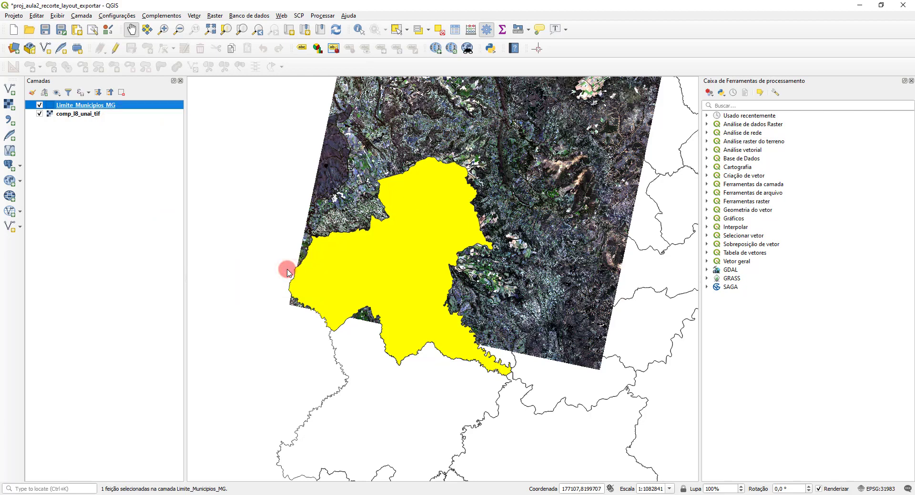
pyautogui.moveTo(506, 90); pyautogui.dragTo(654, 117)
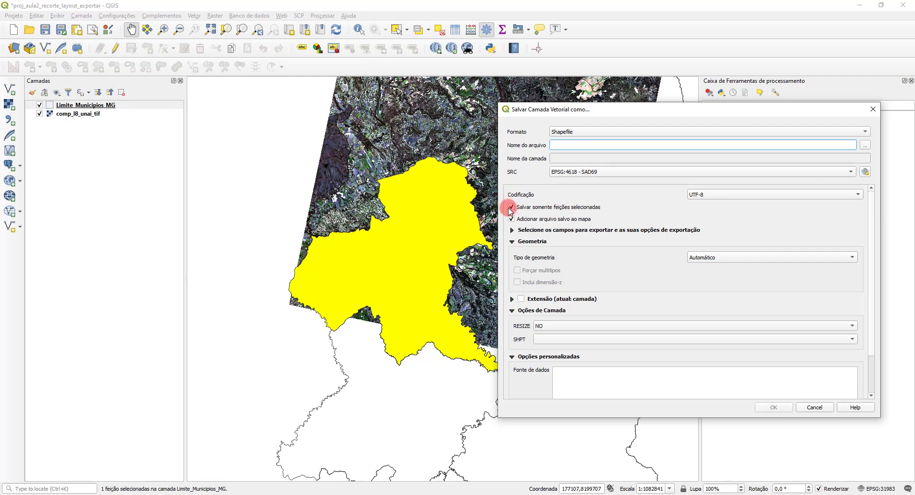
pyautogui.click(814, 407)
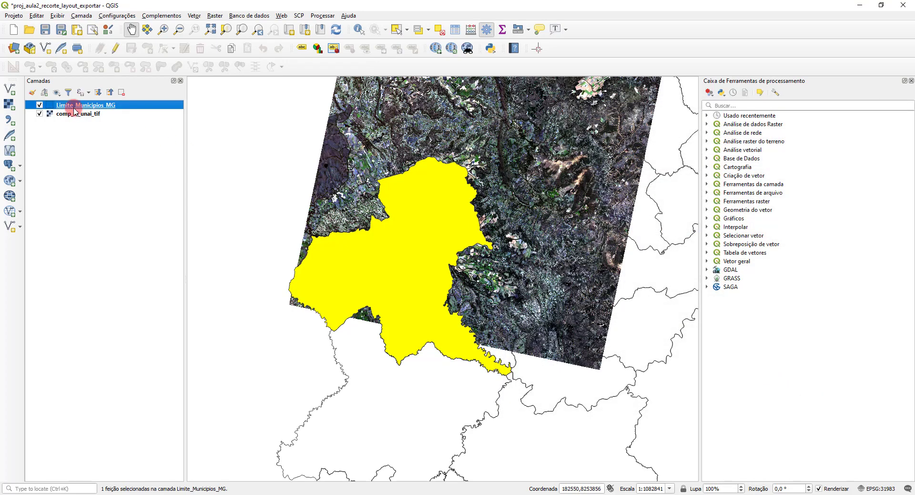
# Step: Start exporting the features of Limite_Municipios_MG as a Shapefile, restricted to the selected features only
pyautogui.rightClick(83, 106)
pyautogui.moveTo(162, 254)
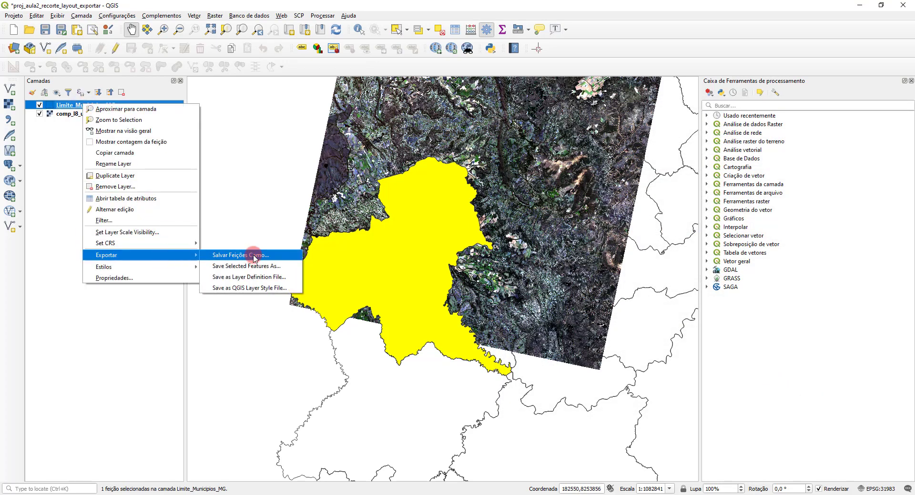
pyautogui.click(253, 256)
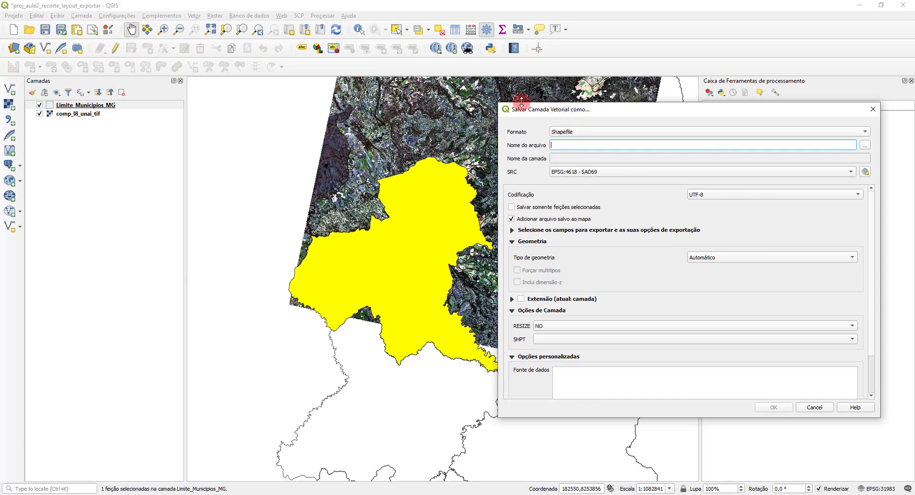
pyautogui.click(512, 208)
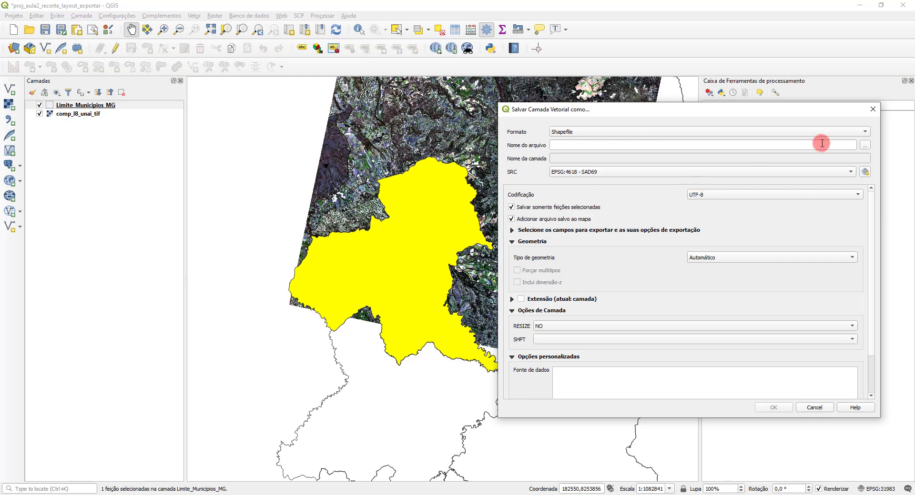
# Step: For the output file's location, create a folder named aula2 inside dados_gerados and open it
pyautogui.click(868, 145)
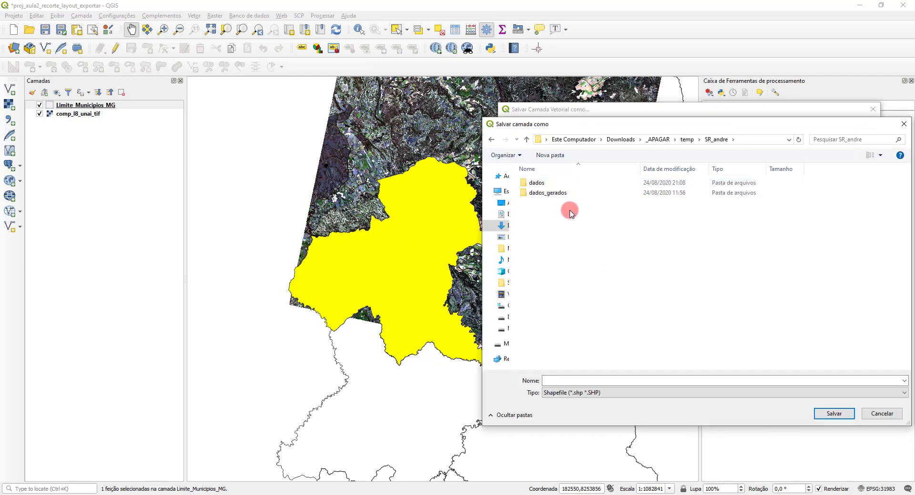
pyautogui.doubleClick(548, 193)
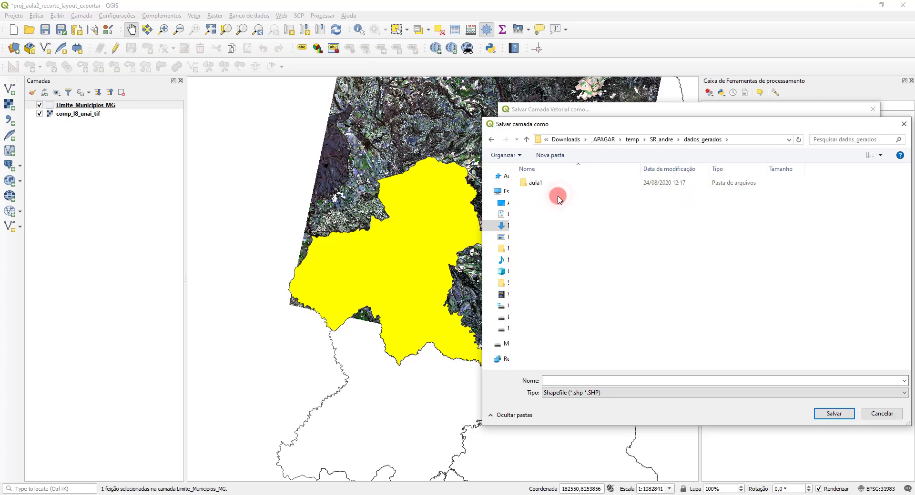
pyautogui.click(552, 156)
pyautogui.write('aula')
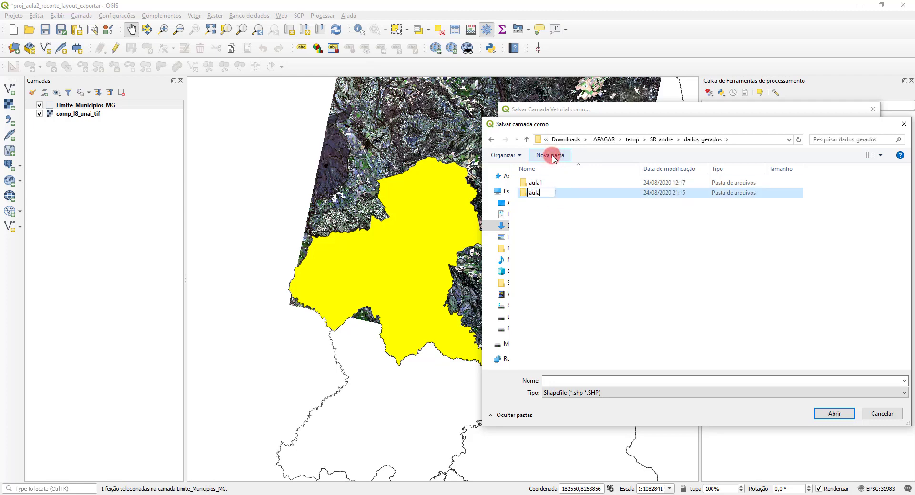
pyautogui.write('2')
pyautogui.click(834, 413)
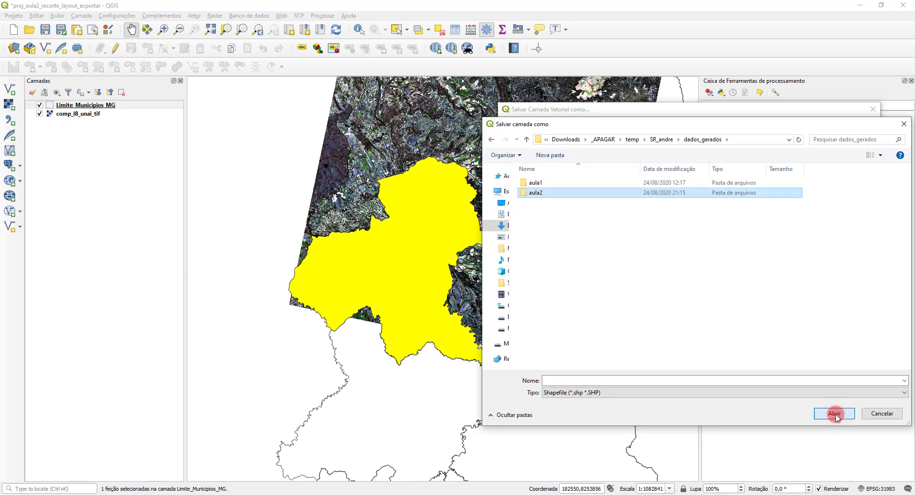
pyautogui.click(834, 413)
# Step: Name the output shapefile limite_unai and export it in EPSG:4618 - SAD69, adding it to the map
pyautogui.click(606, 380)
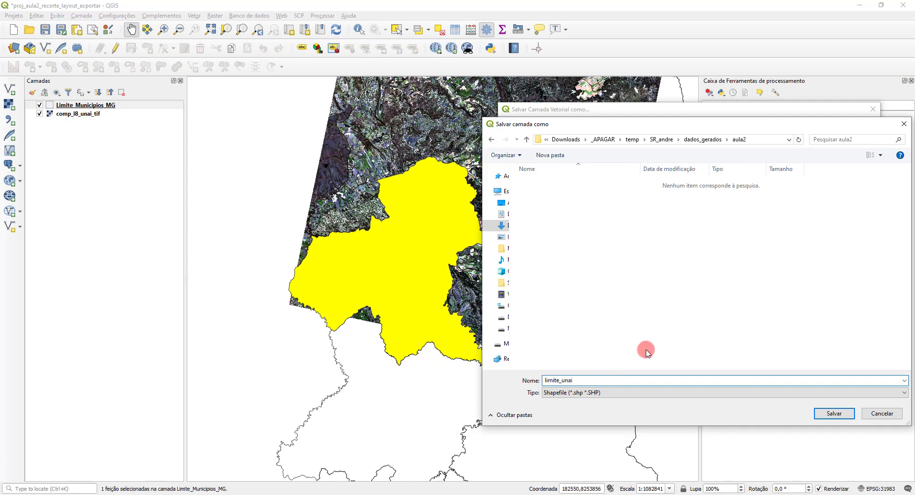
pyautogui.click(826, 415)
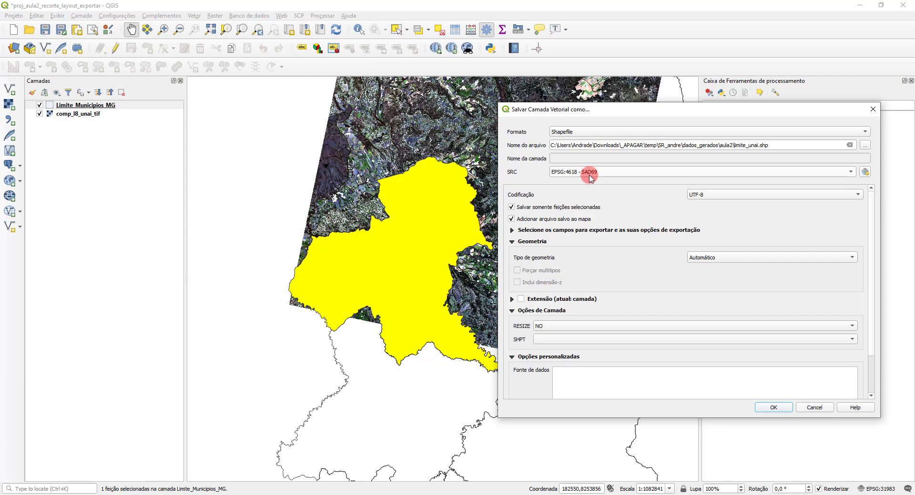
pyautogui.click(774, 408)
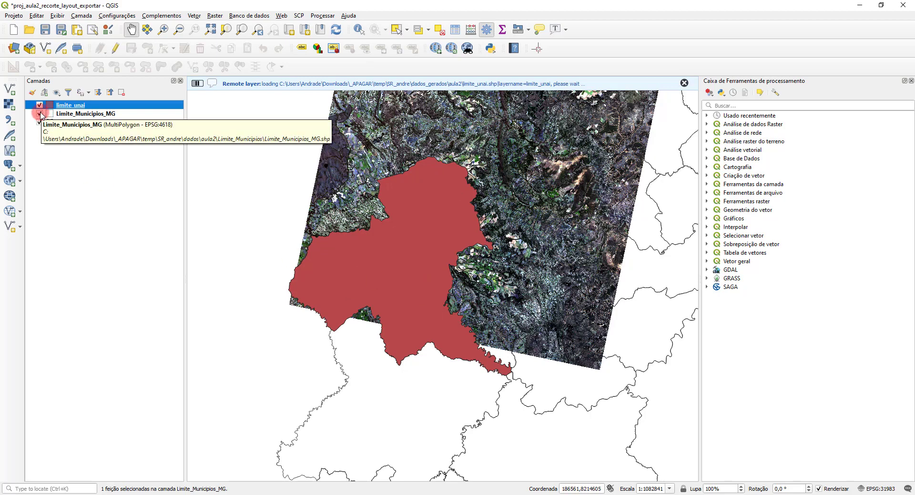
# Step: Hide the Limite_Municipios_MG layer and remove it from the project
pyautogui.click(40, 114)
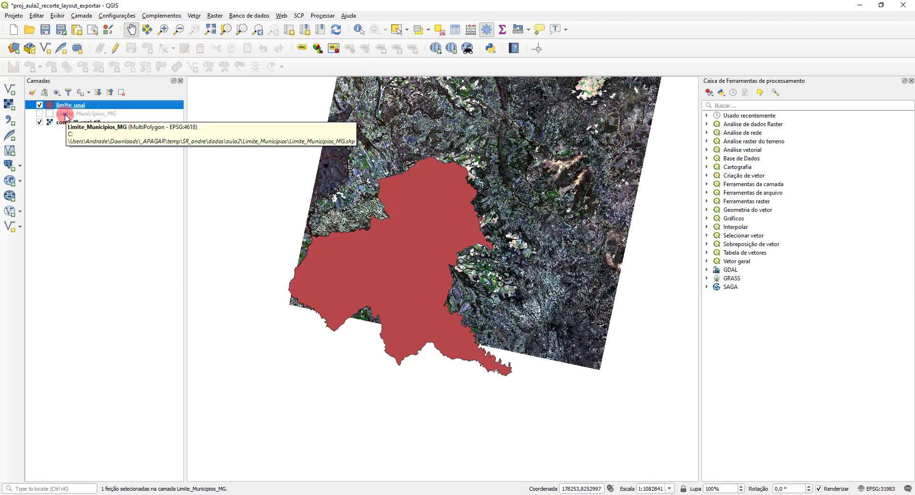
pyautogui.rightClick(65, 116)
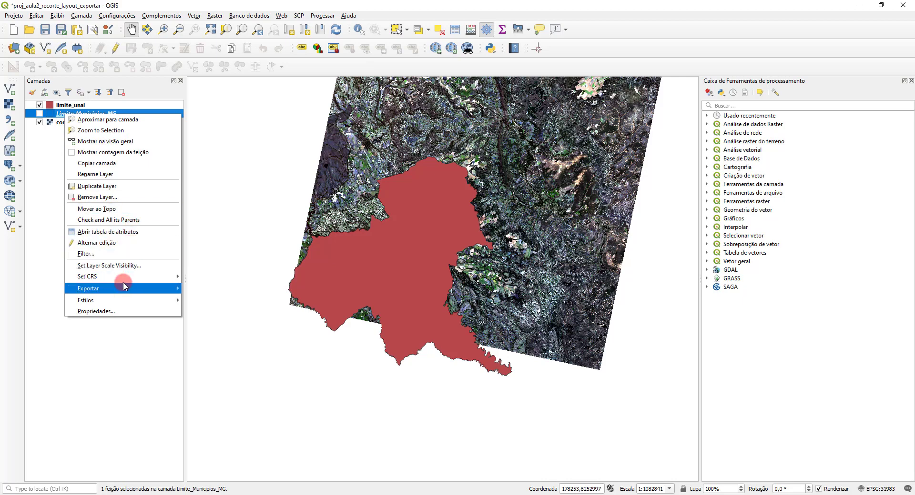
pyautogui.click(115, 198)
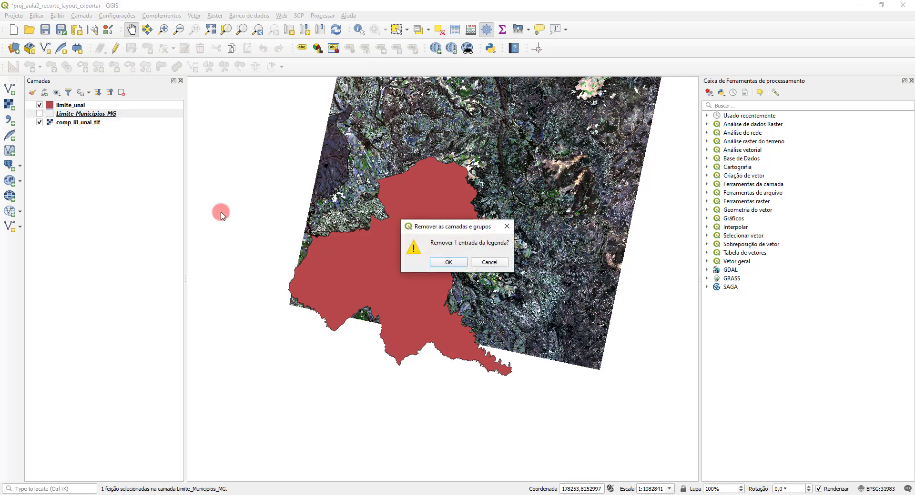
pyautogui.click(444, 263)
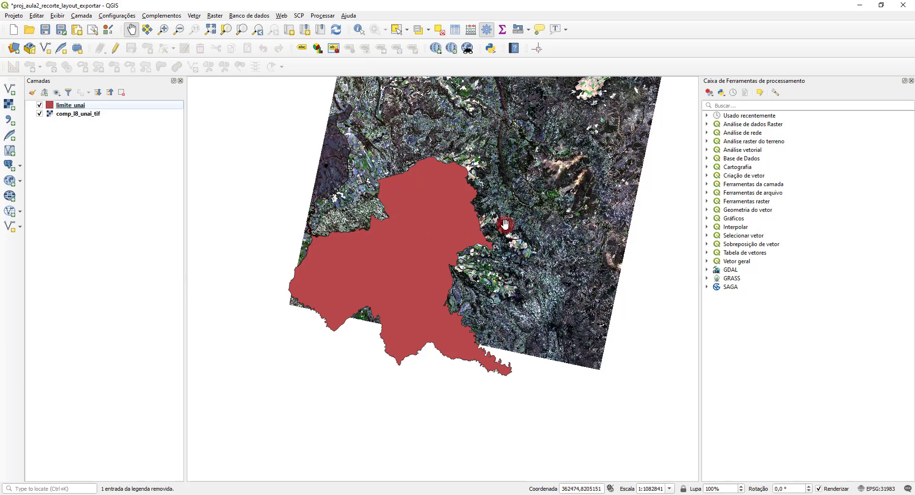
# Step: Check the coordinate reference systems of comp_l8_unai_tif and limite_unai in their layer properties
pyautogui.doubleClick(92, 114)
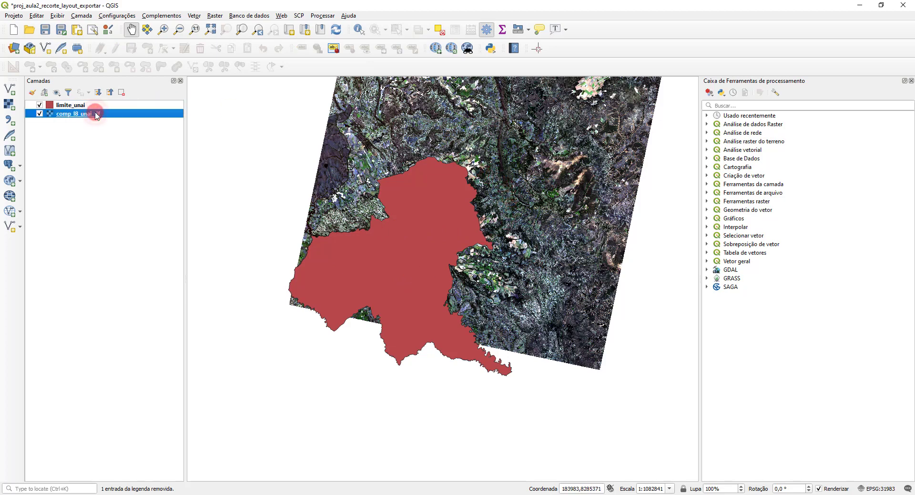
pyautogui.click(606, 67)
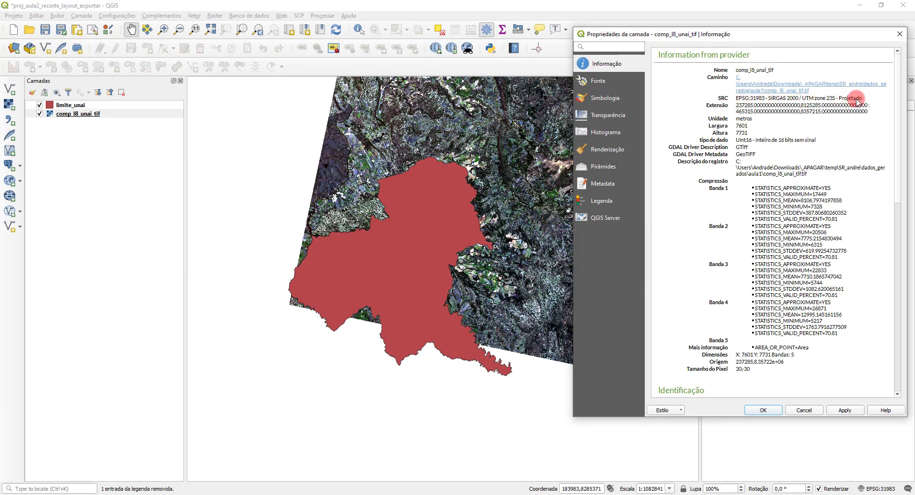
pyautogui.click(899, 34)
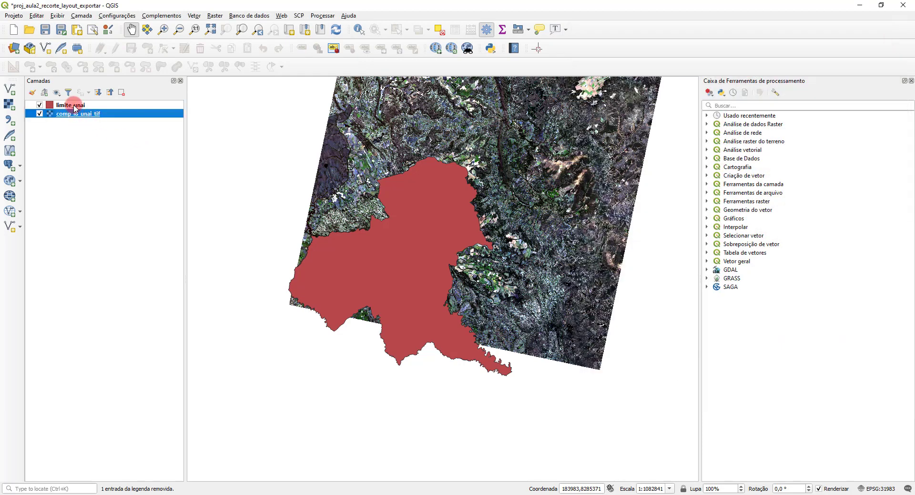
pyautogui.click(74, 105)
pyautogui.doubleClick(74, 105)
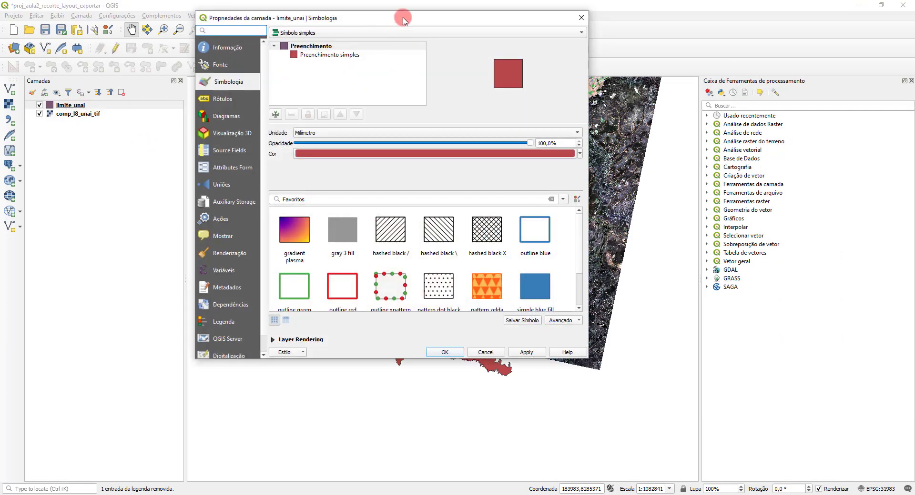
pyautogui.moveTo(399, 16); pyautogui.dragTo(678, 53)
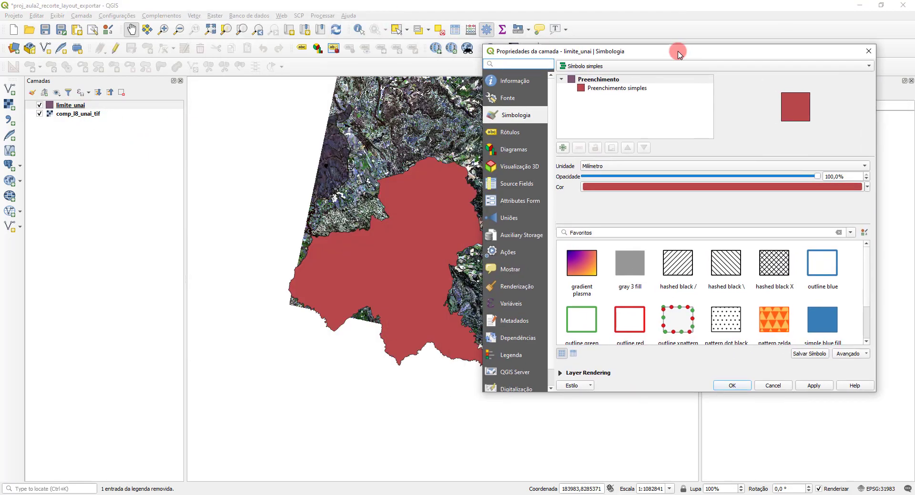
pyautogui.click(515, 81)
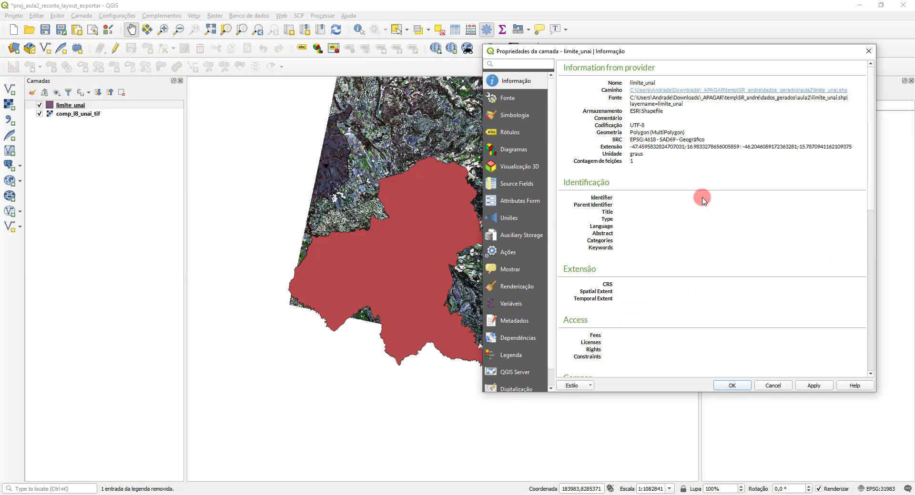
pyautogui.click(773, 385)
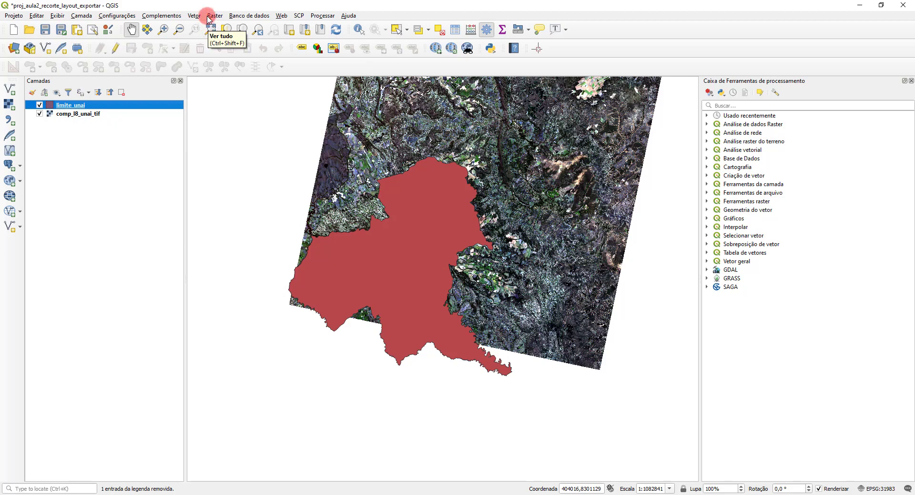
# Step: Start reprojecting the limite_unai vector layer, with SIRGAS 2000 / UTM zone 23S (EPSG:31983) as the target CRS
pyautogui.click(193, 16)
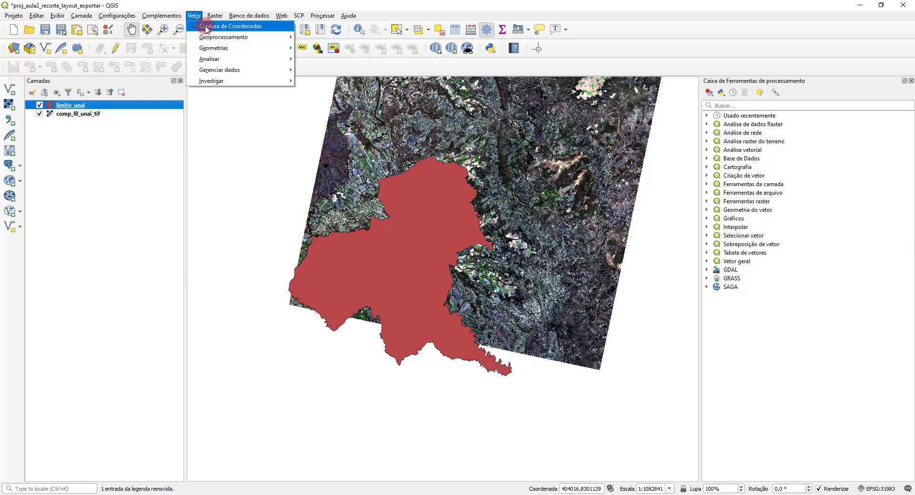
pyautogui.moveTo(213, 39)
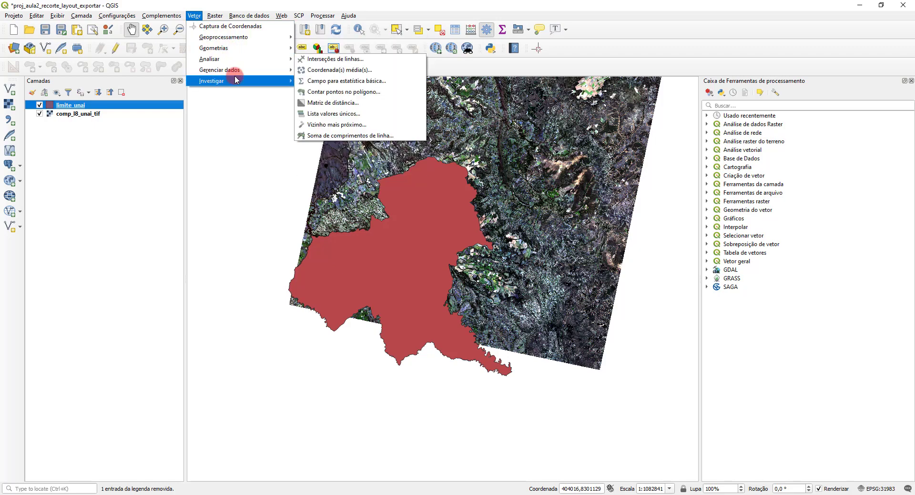
pyautogui.moveTo(237, 82)
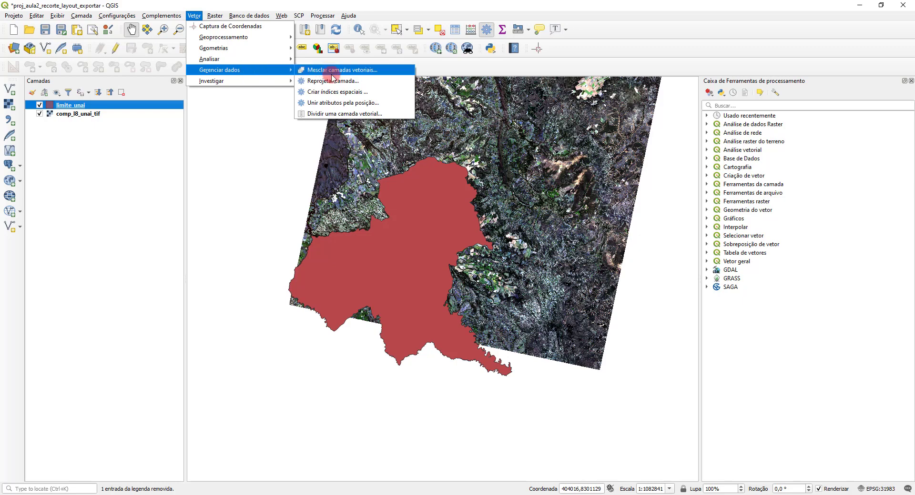
pyautogui.click(347, 82)
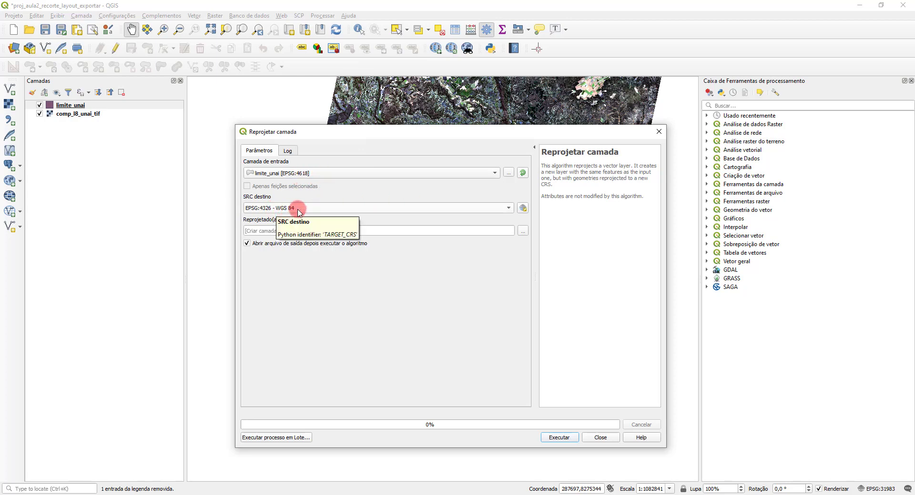
pyautogui.click(523, 209)
pyautogui.moveTo(111, 6); pyautogui.dragTo(329, 42)
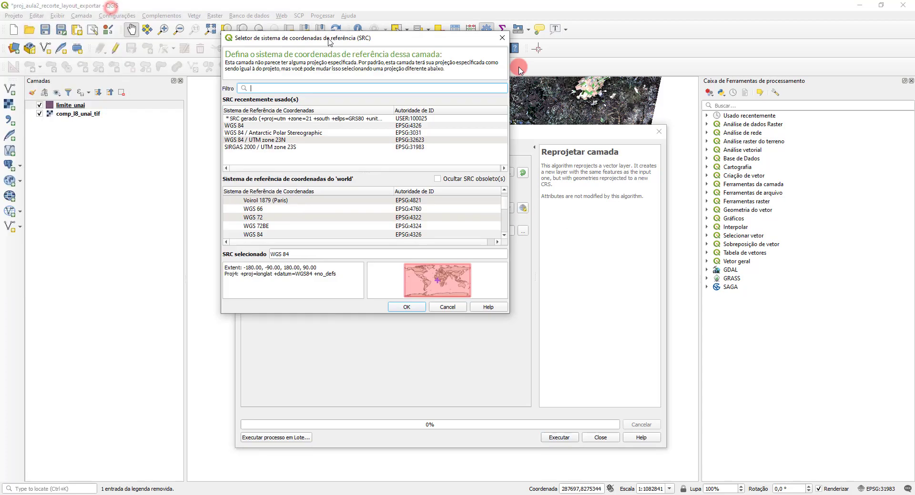
pyautogui.moveTo(519, 70); pyautogui.dragTo(637, 82)
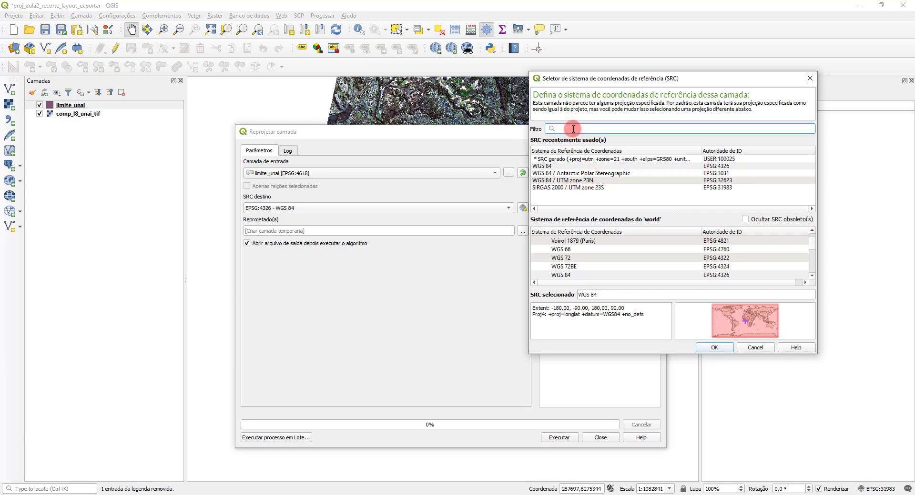
pyautogui.write('sirga')
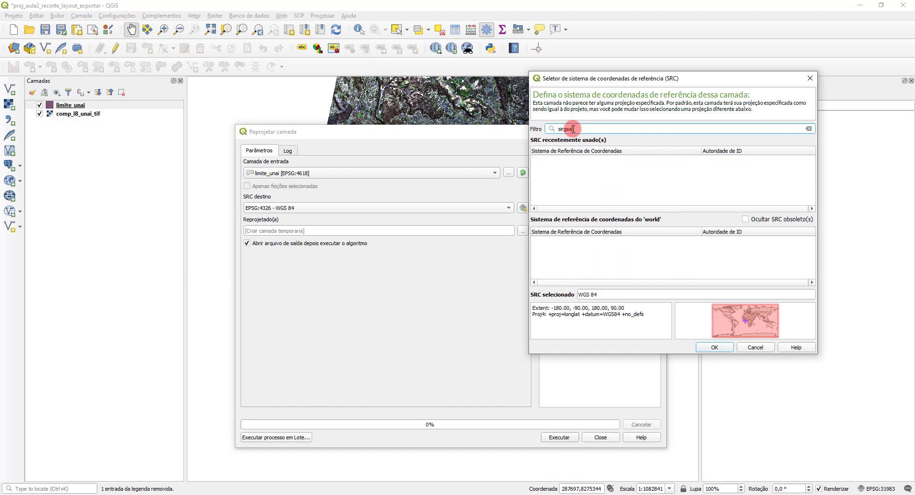
pyautogui.write('s 2000')
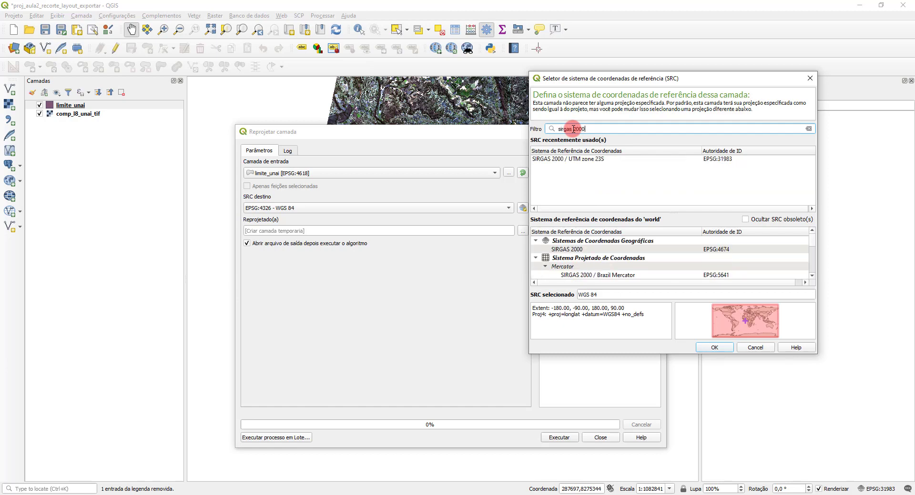
pyautogui.write(' / ut')
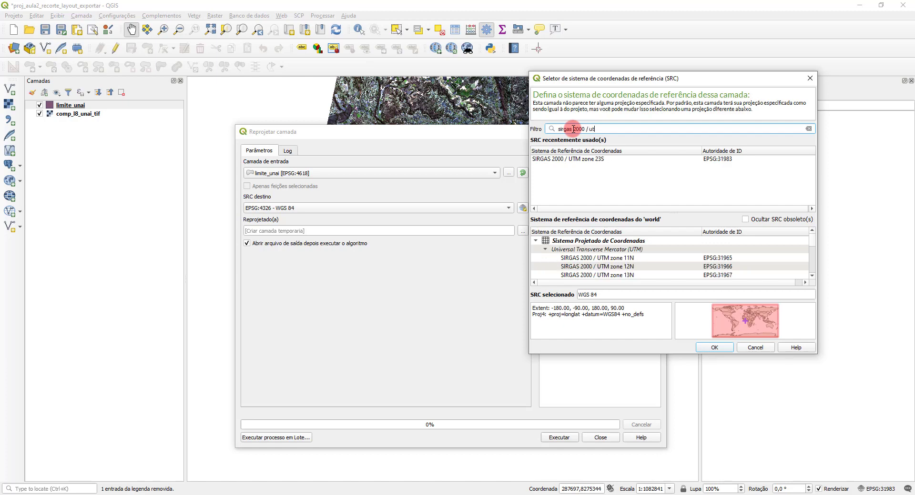
pyautogui.write('m zone 23')
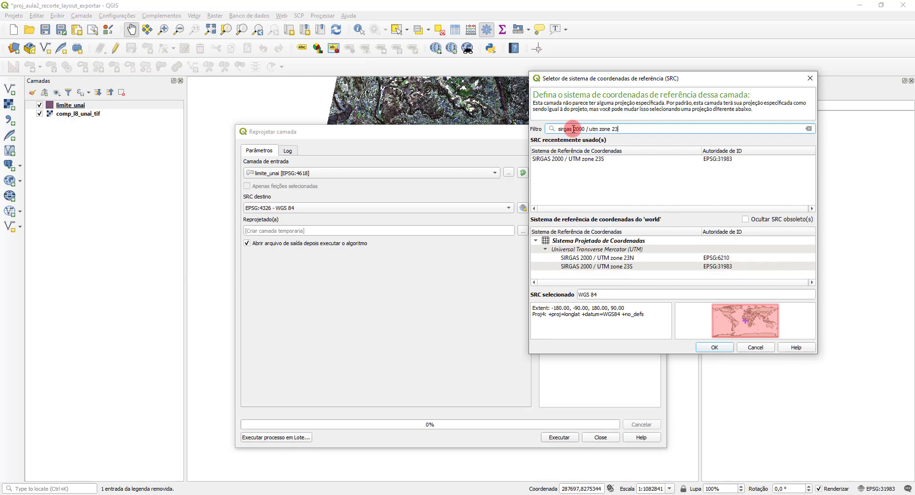
pyautogui.write('s')
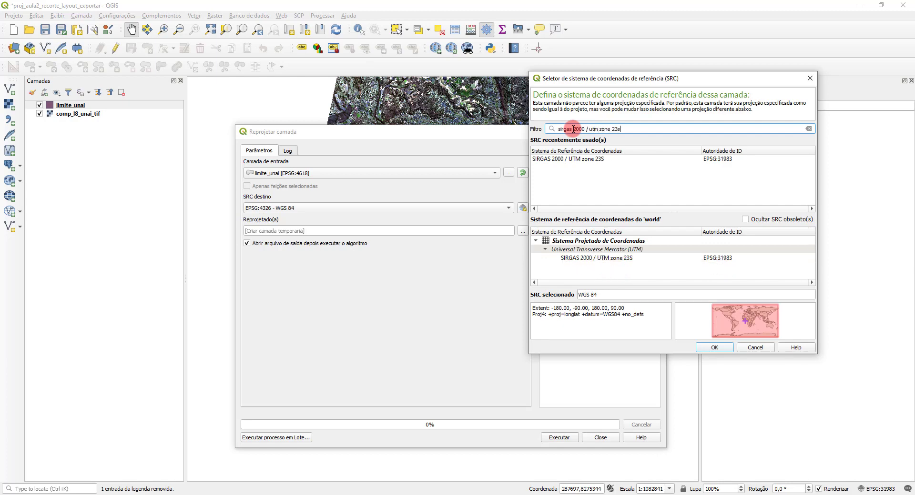
pyautogui.click(608, 258)
pyautogui.click(715, 347)
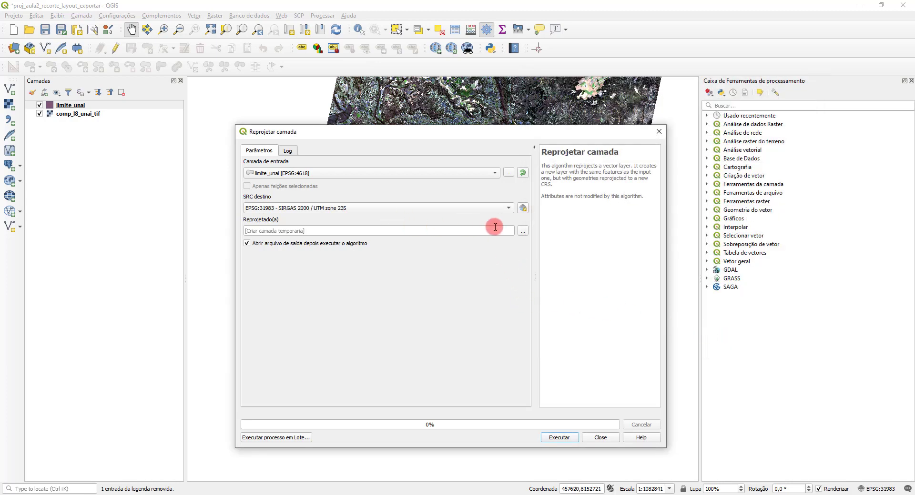
# Step: Set the reprojected output to the shapefile limite_unai_utm in dados_gerados/aula1, run the reprojection and close the tool
pyautogui.click(523, 231)
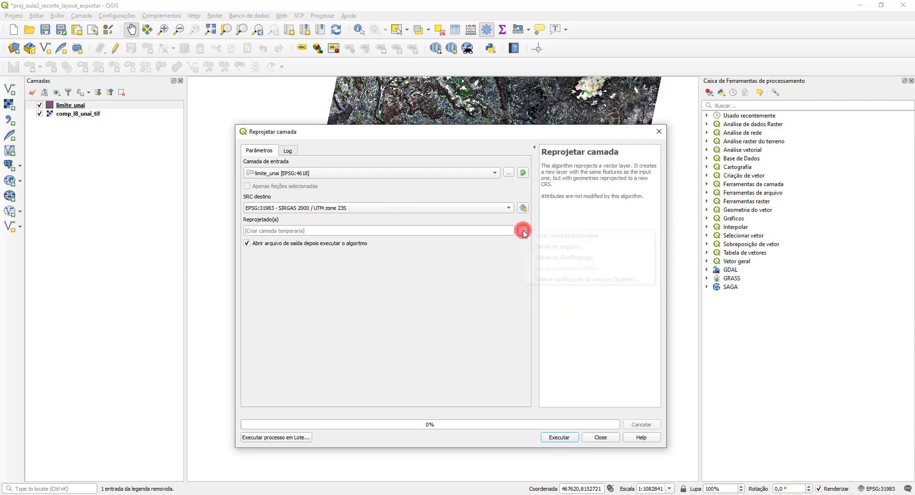
pyautogui.click(555, 247)
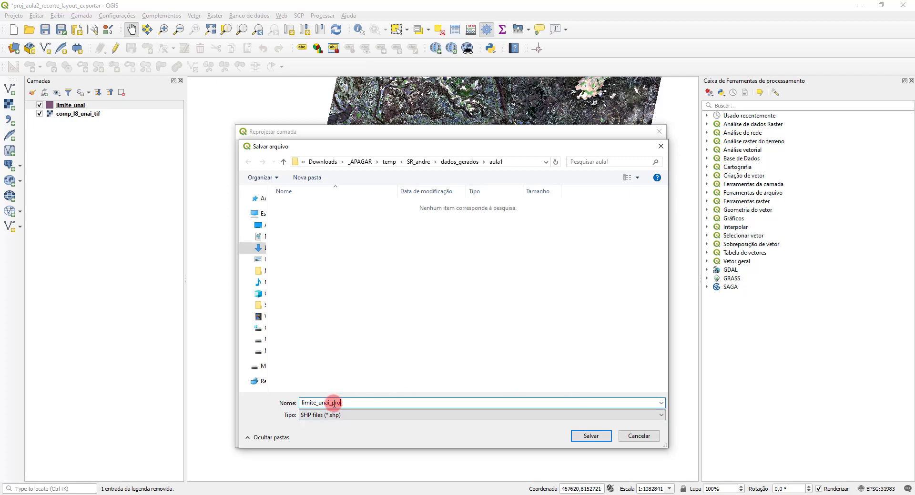
pyautogui.moveTo(334, 403); pyautogui.dragTo(385, 405)
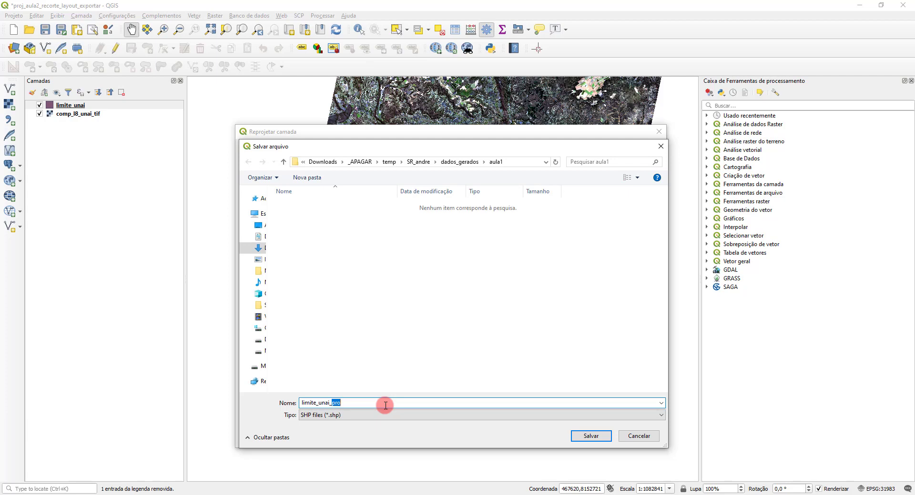
pyautogui.write('utm')
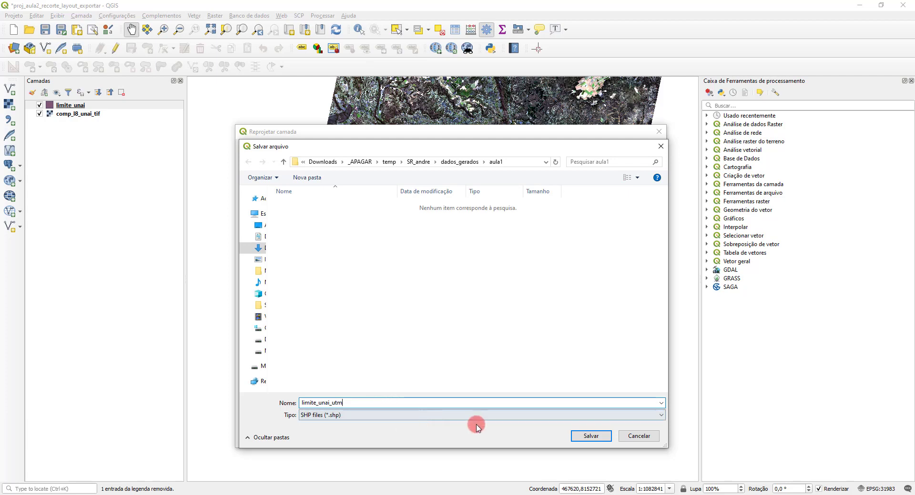
pyautogui.click(591, 436)
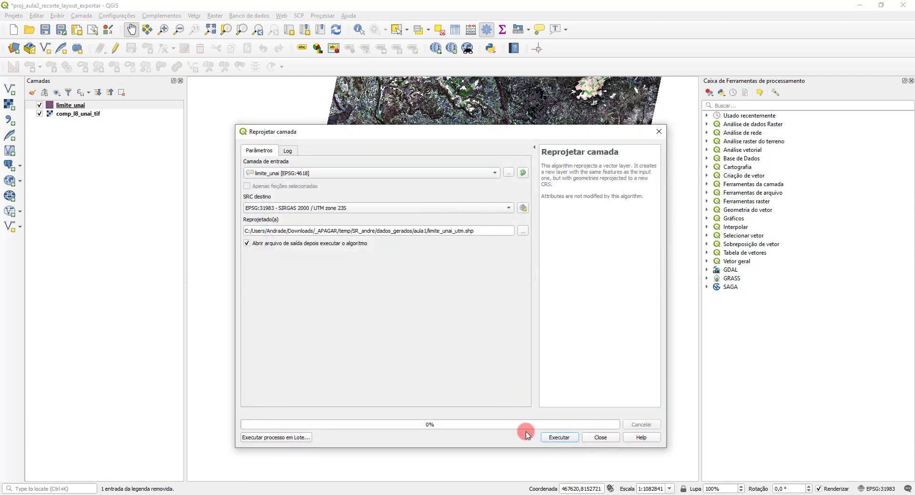
pyautogui.click(552, 438)
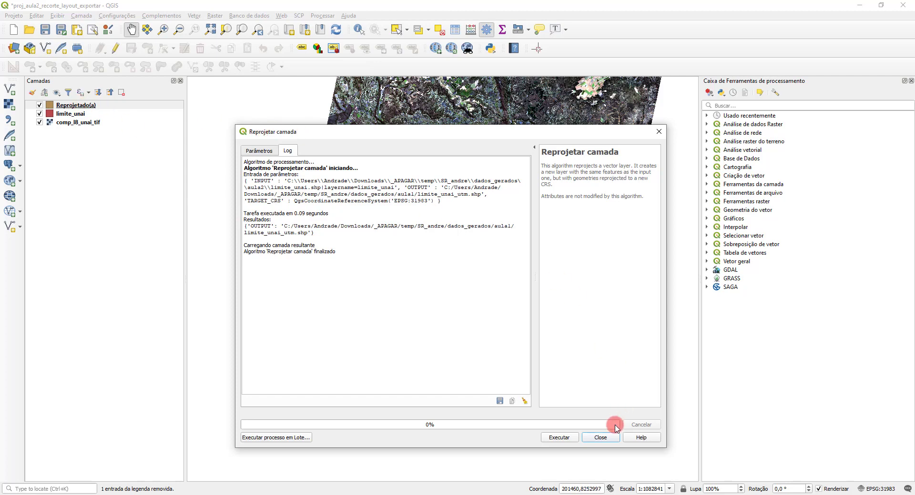
pyautogui.click(600, 437)
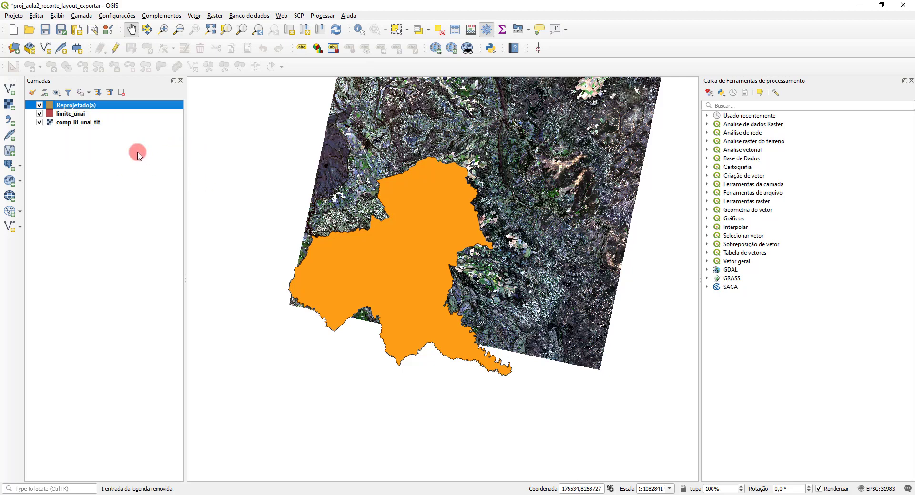
# Step: Save the project and remove the original limite_unai layer from it
pyautogui.click(45, 30)
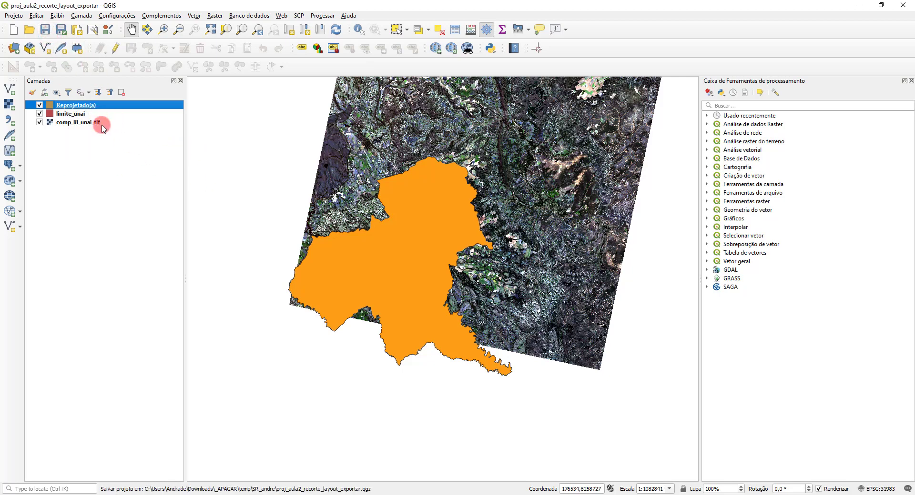
pyautogui.rightClick(84, 115)
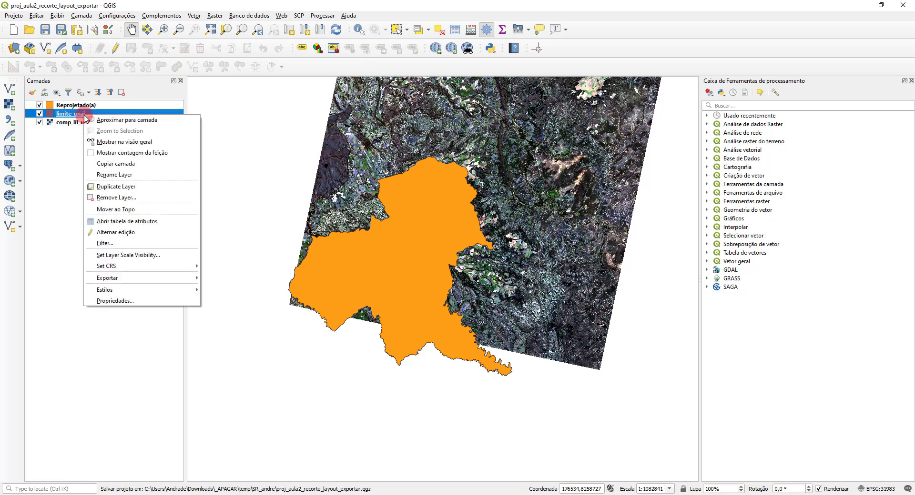
pyautogui.click(125, 197)
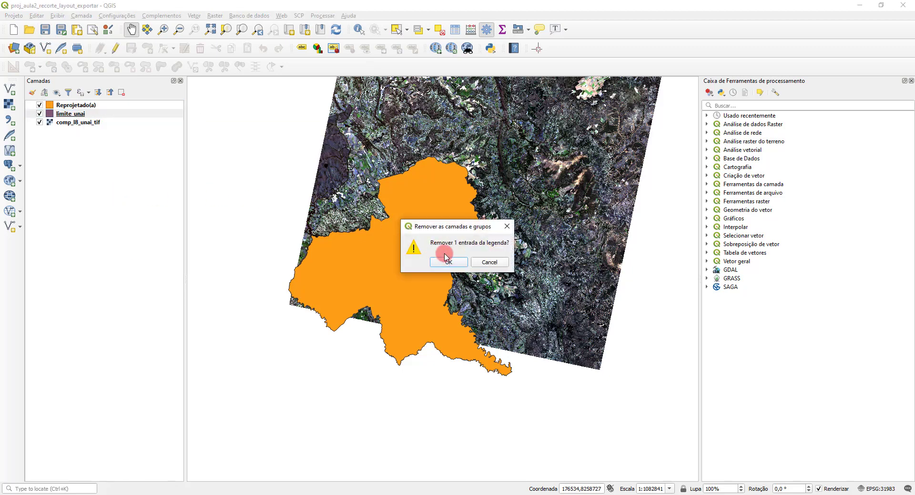
pyautogui.click(448, 259)
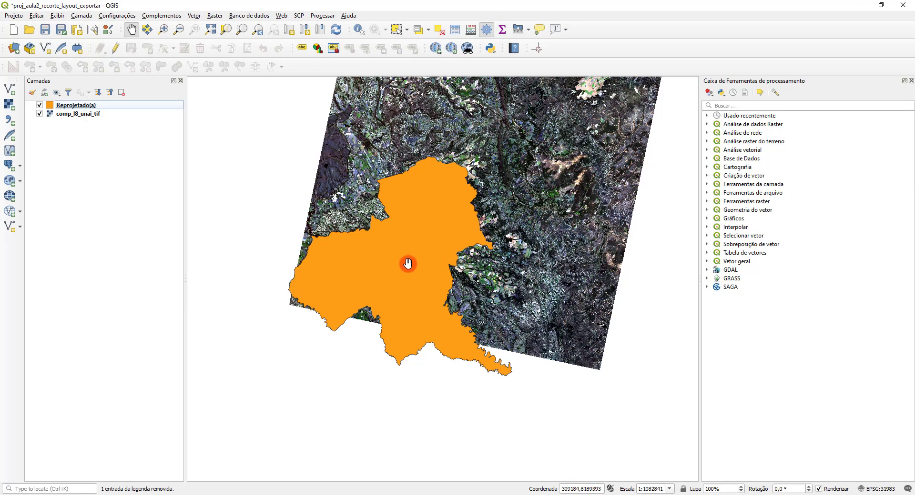
# Step: Check the coordinate reference systems of comp_l8_unai_tif and the reprojected boundary layer in their layer properties
pyautogui.doubleClick(92, 115)
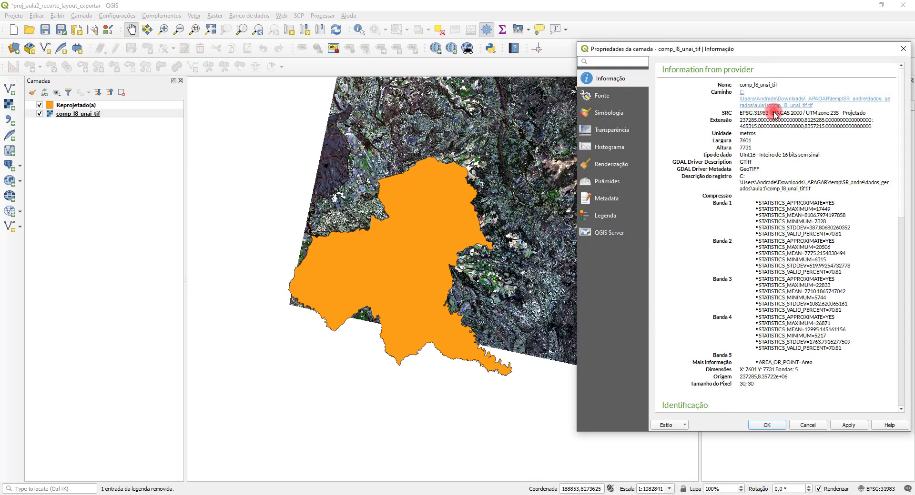
pyautogui.moveTo(771, 113); pyautogui.dragTo(869, 116)
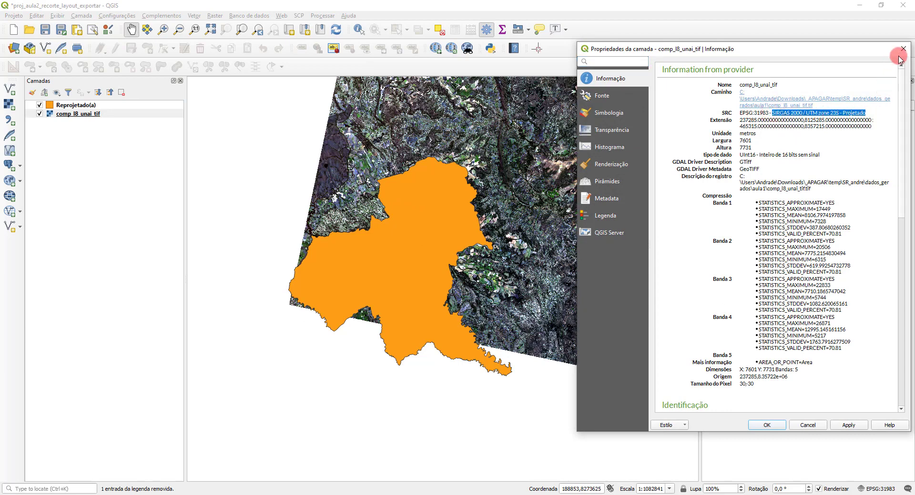
pyautogui.click(902, 49)
pyautogui.doubleClick(92, 105)
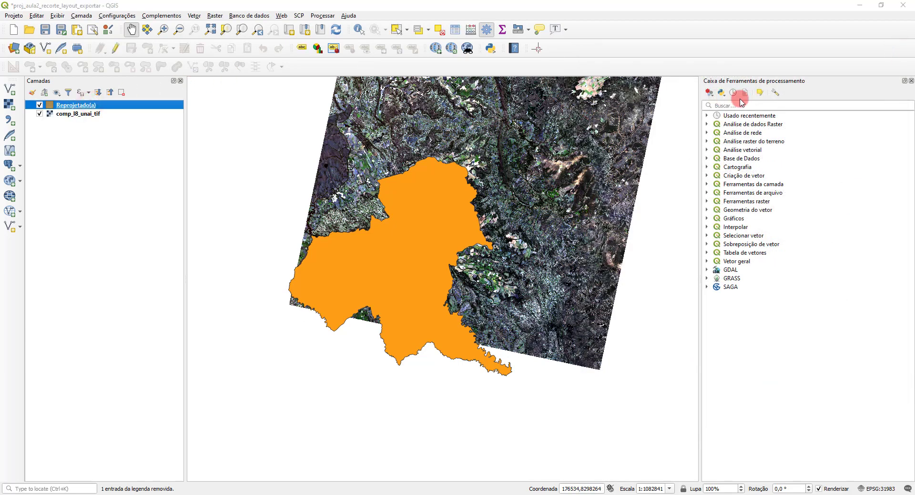
pyautogui.moveTo(661, 126); pyautogui.dragTo(754, 130)
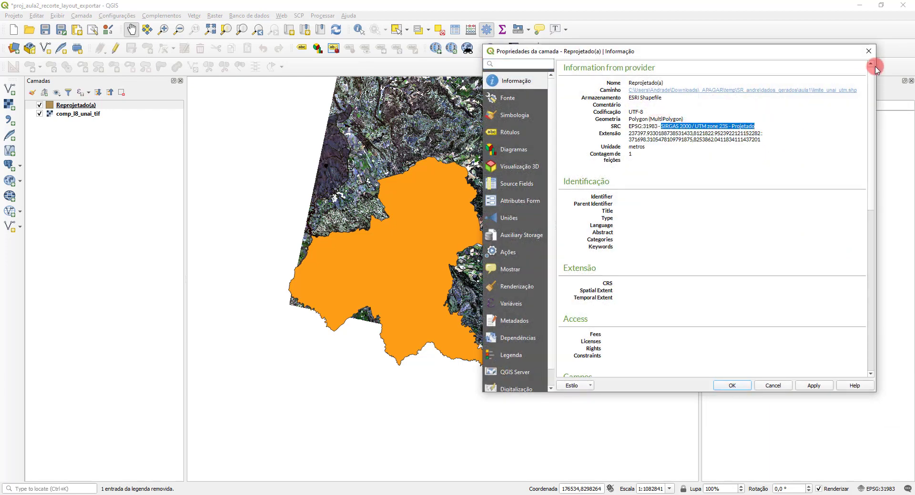
pyautogui.click(868, 51)
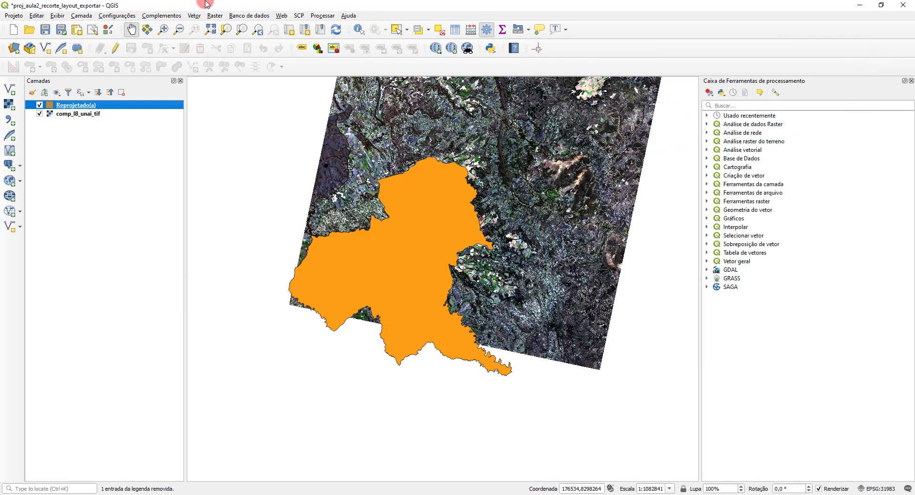
# Step: Set up a raster clip by mask layer with comp_l8_unai_tif as input, Reprojetado(a) as mask and -999 as the nodata value
pyautogui.click(215, 15)
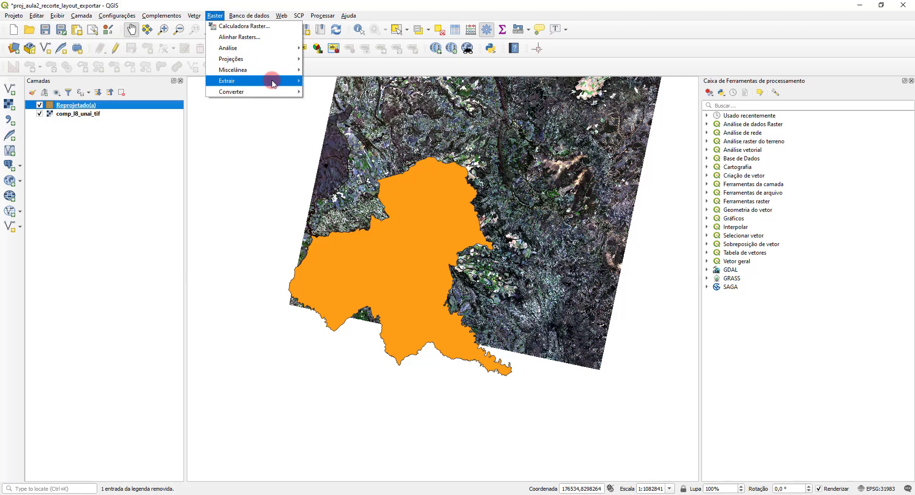
pyautogui.moveTo(273, 83)
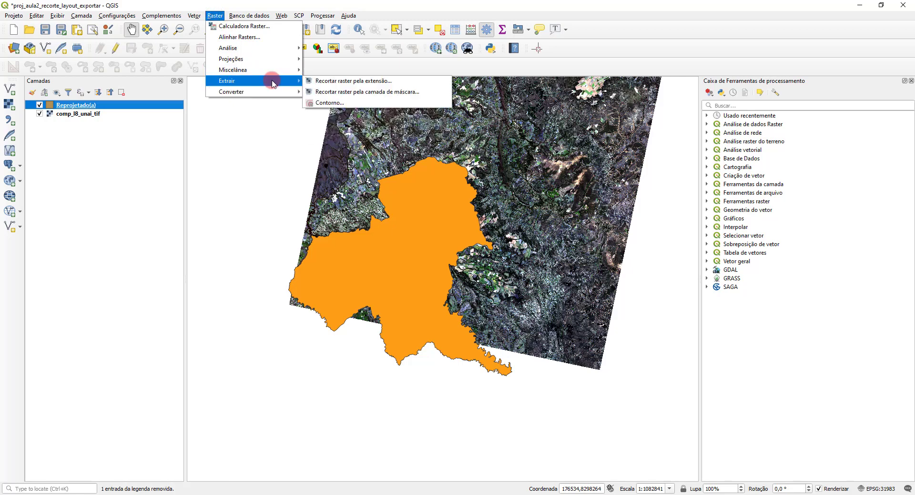
pyautogui.click(381, 94)
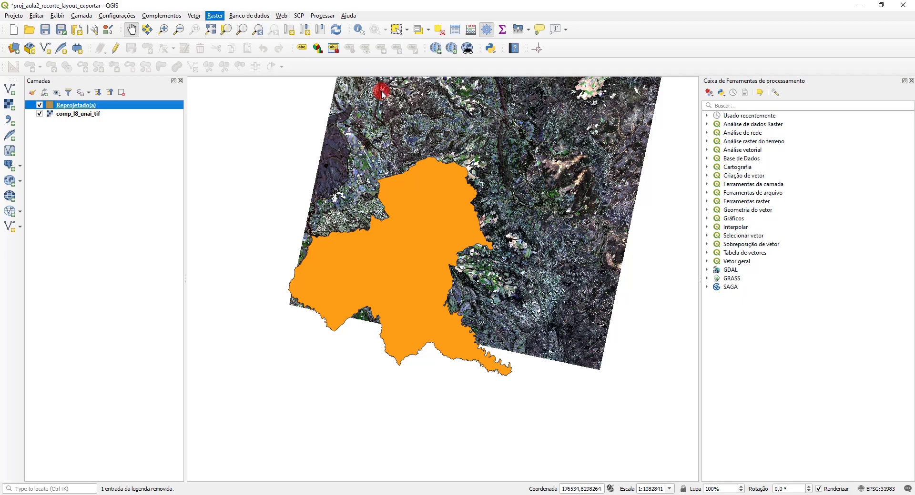
pyautogui.click(407, 176)
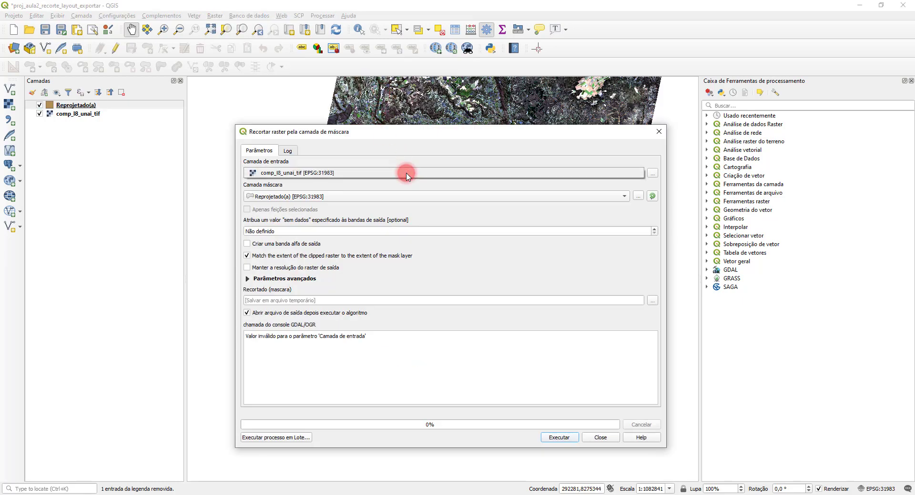
pyautogui.click(323, 175)
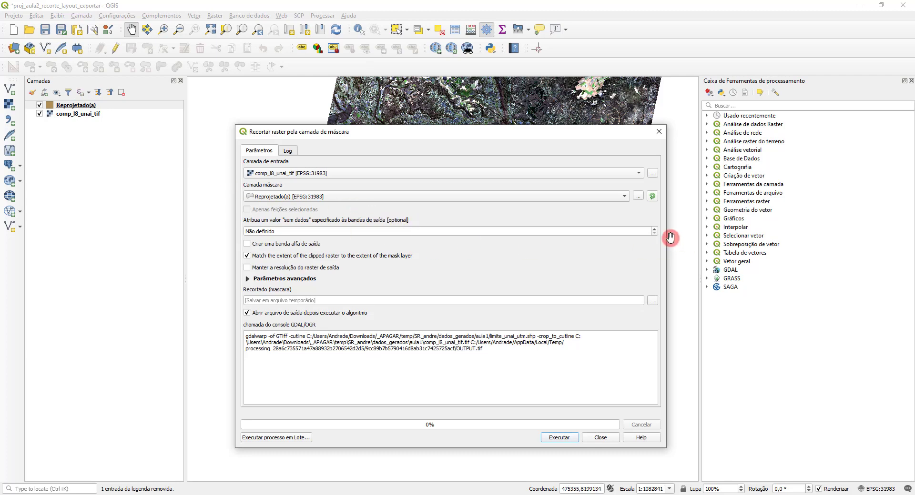
pyautogui.click(621, 231)
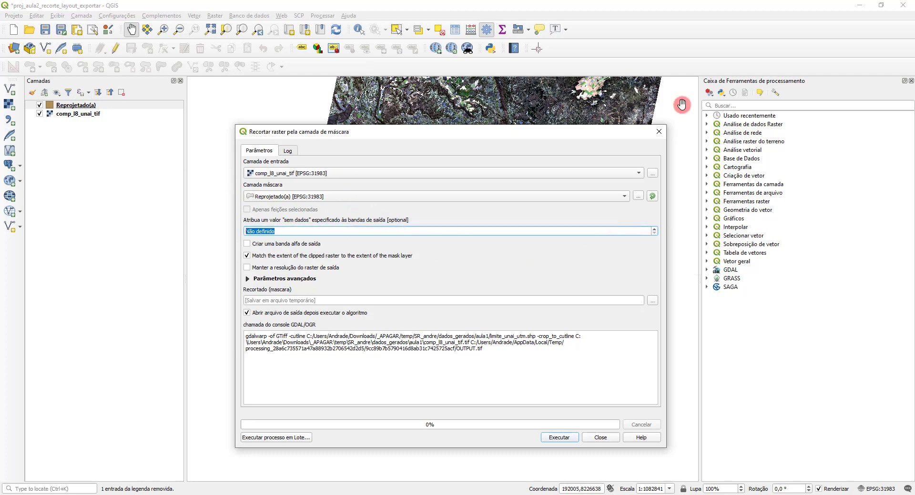
pyautogui.write('-999')
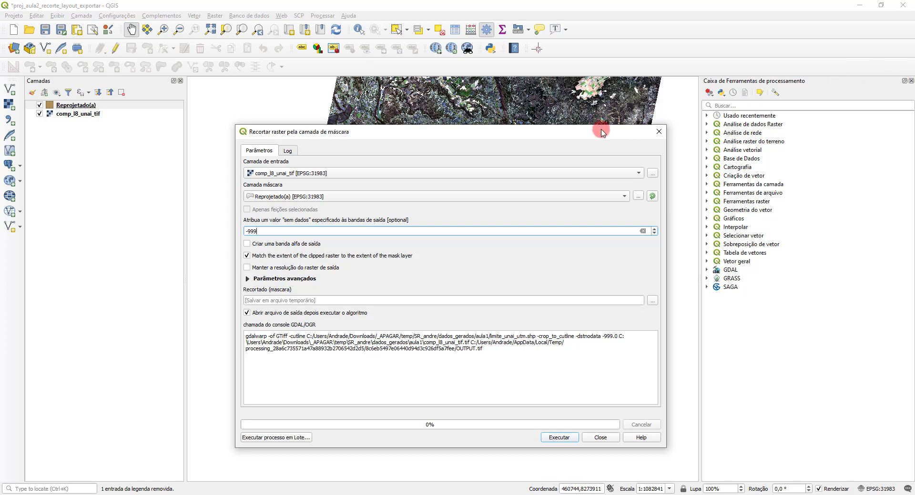
pyautogui.moveTo(601, 131); pyautogui.dragTo(795, 199)
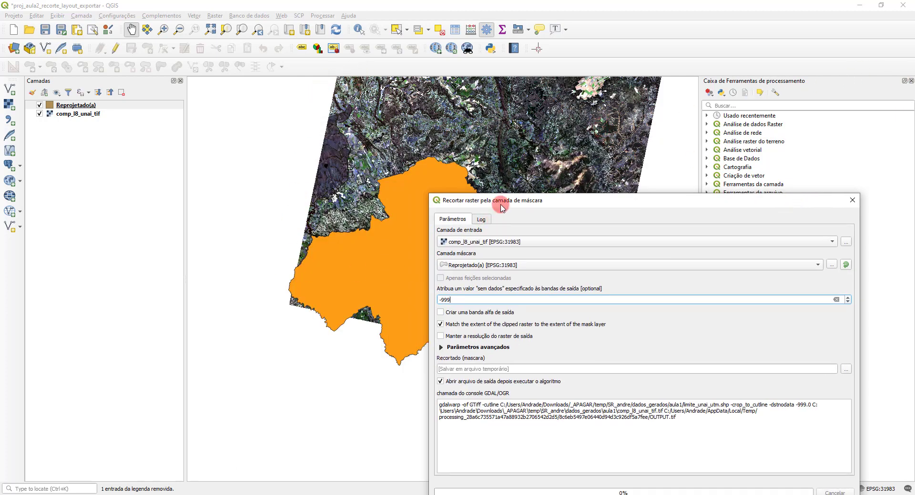
pyautogui.moveTo(502, 200); pyautogui.dragTo(318, 82)
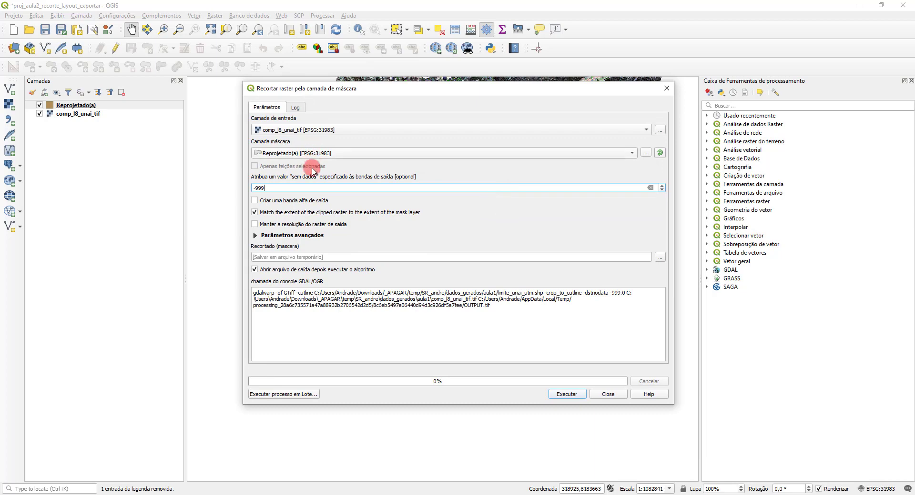
# Step: Set the clipped output to the VRT file comp_l8_unai in dados_gerados/aula2, run the clip and close the tool
pyautogui.click(659, 258)
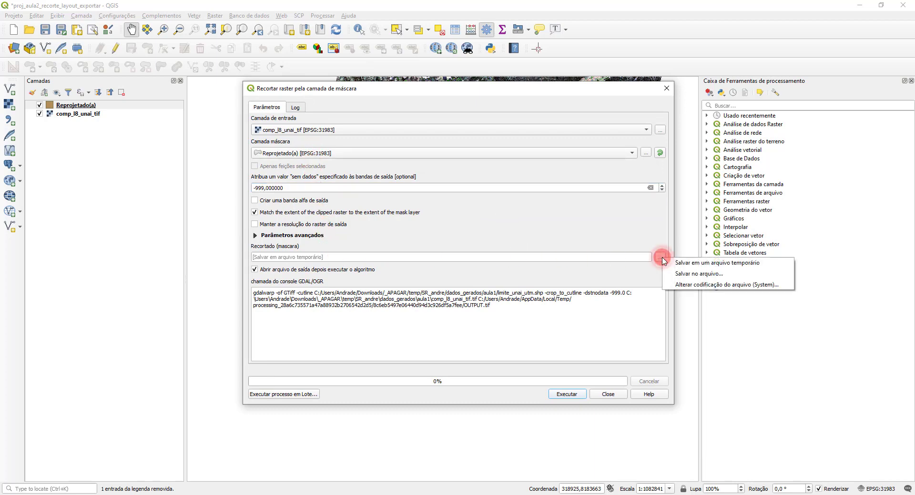
pyautogui.click(687, 273)
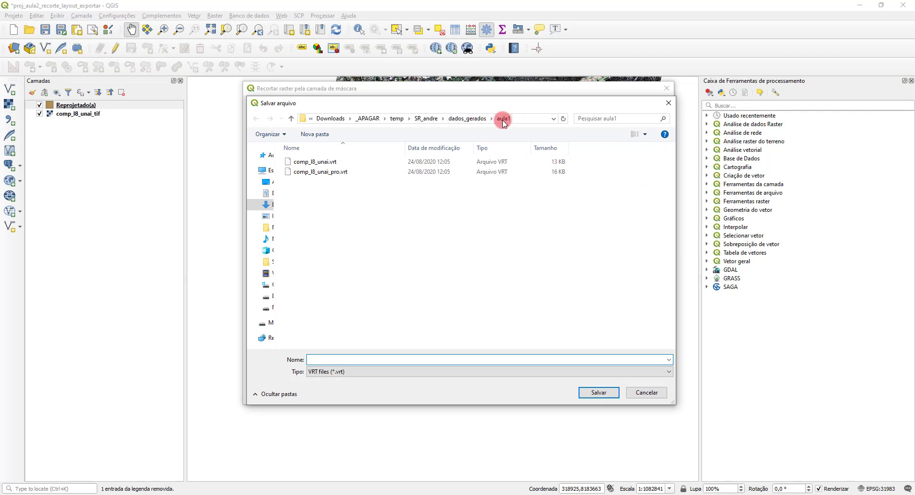
pyautogui.click(463, 118)
pyautogui.doubleClick(313, 175)
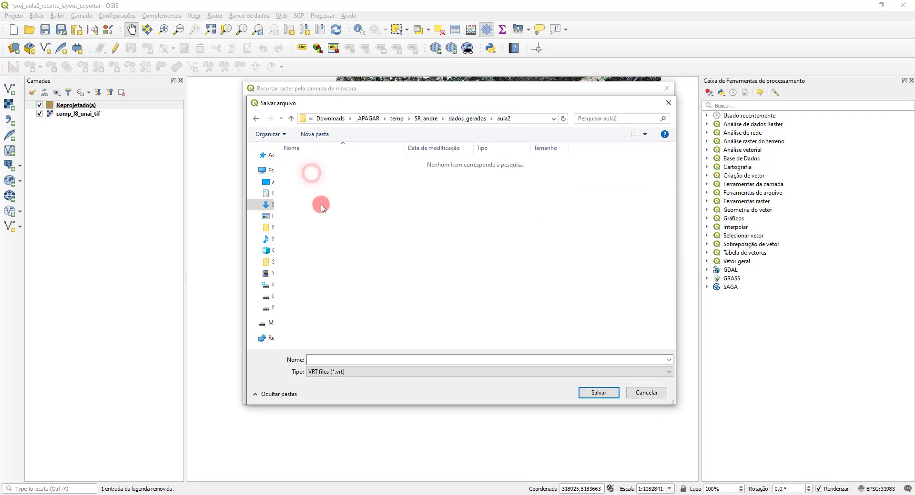
pyautogui.click(353, 360)
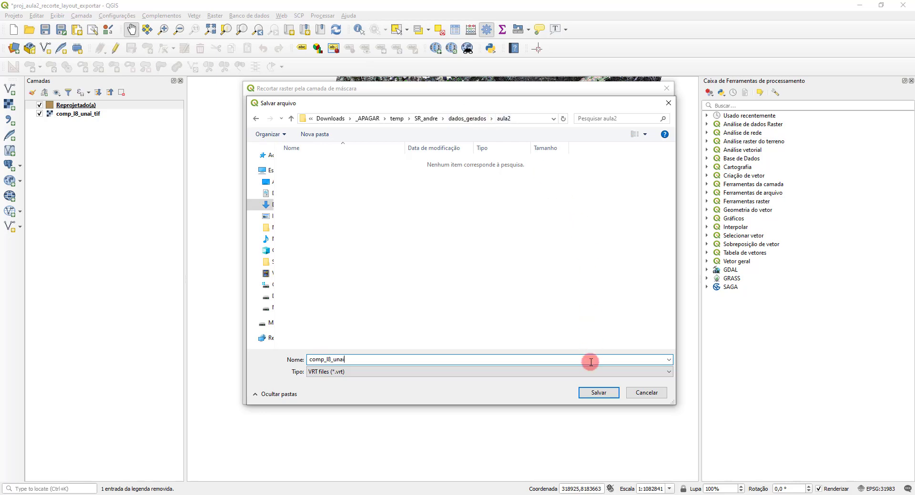
pyautogui.click(597, 394)
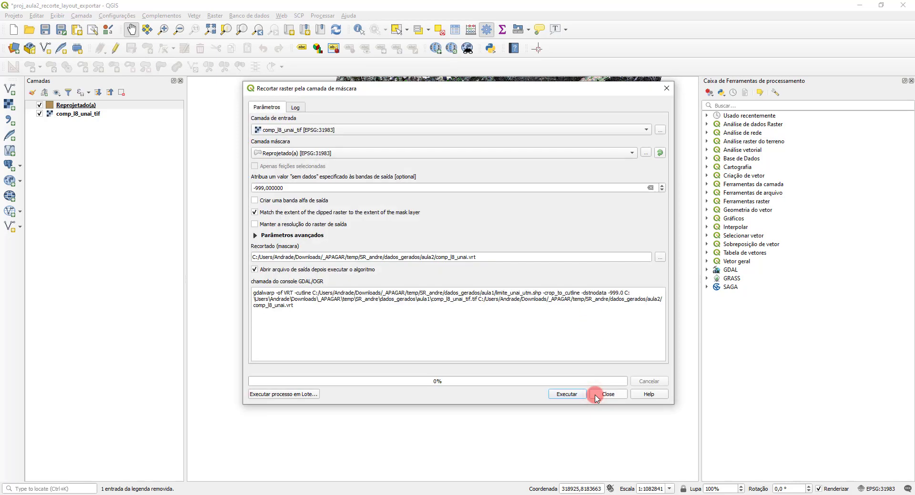
pyautogui.click(570, 392)
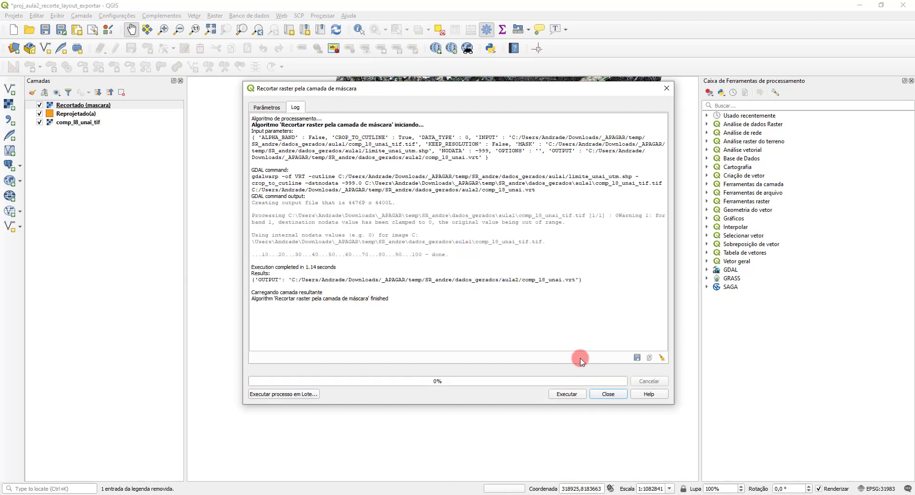
pyautogui.click(606, 394)
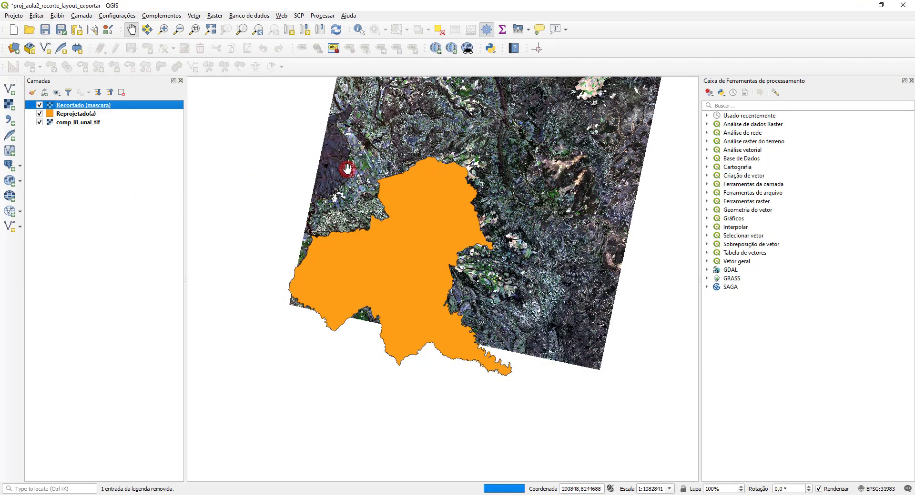
# Step: Hide Reprojetado(a) and comp_l8_unai_tif to inspect the clipped raster alone, briefly showing the boundary layer for comparison
pyautogui.moveTo(349, 154); pyautogui.dragTo(304, 219)
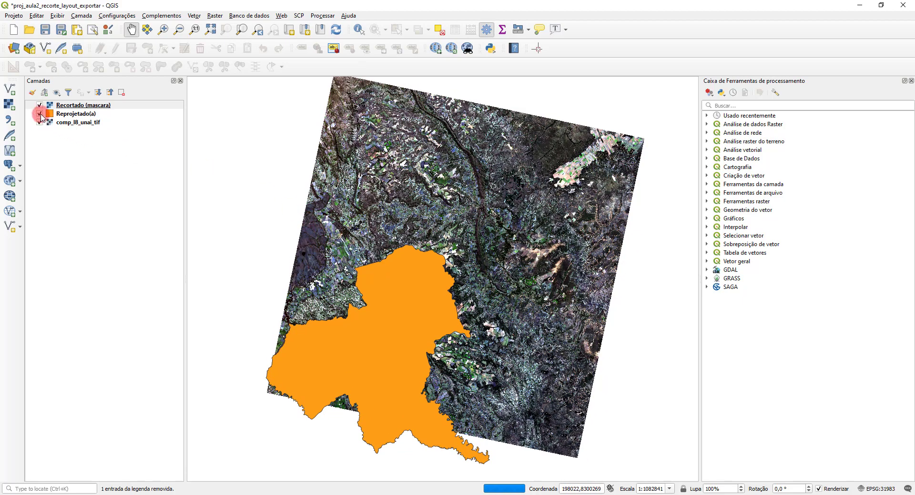
pyautogui.click(39, 113)
pyautogui.click(39, 122)
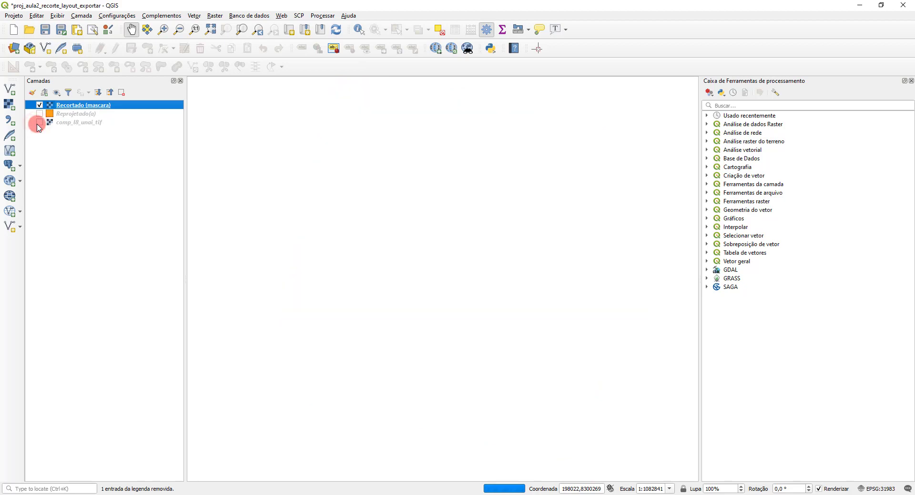
pyautogui.click(72, 105)
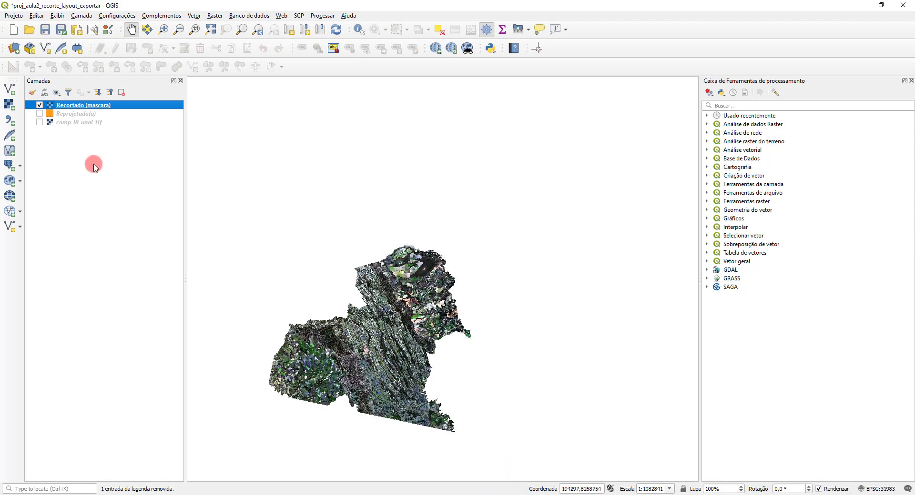
pyautogui.click(40, 114)
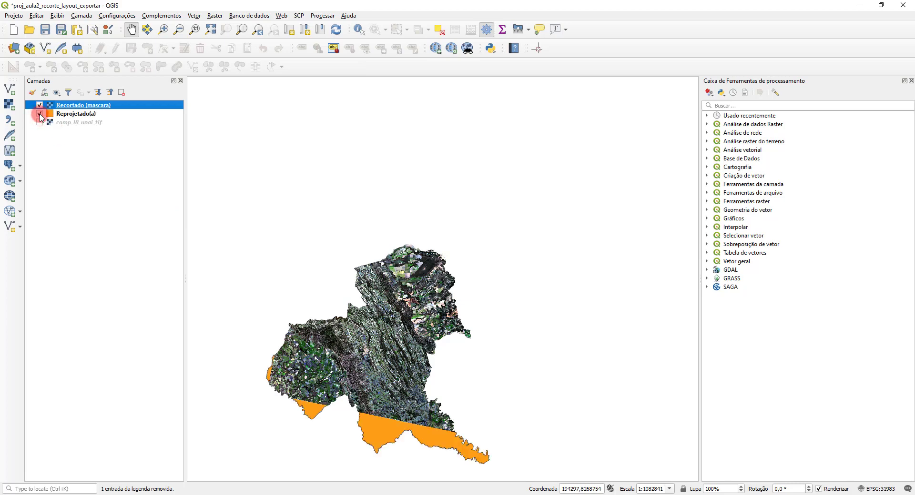
pyautogui.click(39, 114)
# Step: Show comp_l8_unai_tif, toggle the clipped raster's visibility to compare the two images, and hide comp_l8_unai_tif again
pyautogui.click(40, 122)
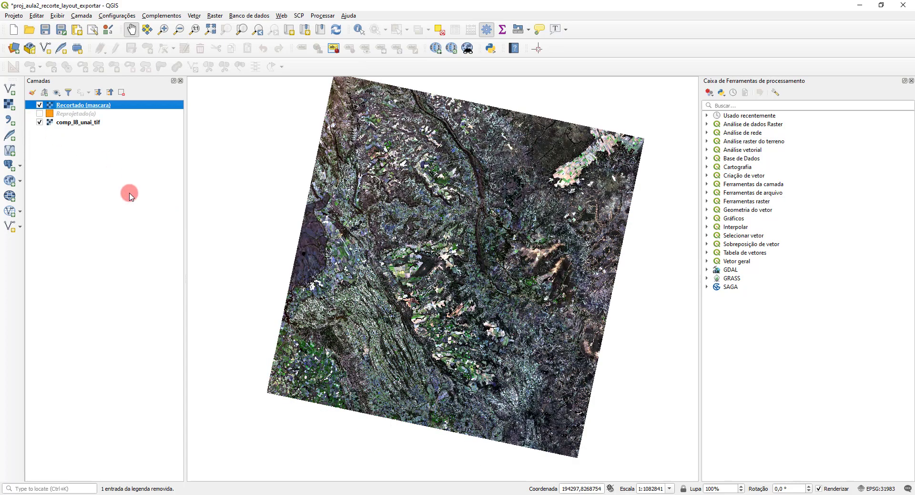
pyautogui.click(40, 105)
pyautogui.click(40, 104)
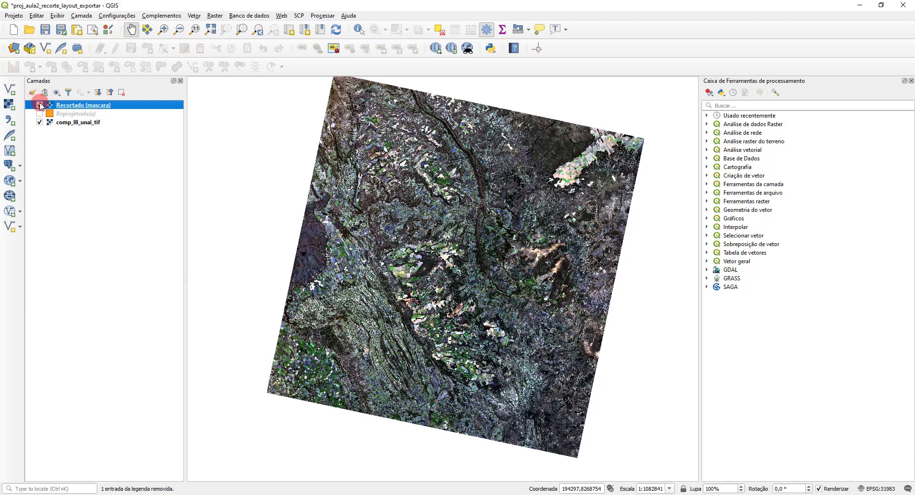
pyautogui.click(40, 105)
pyautogui.click(40, 105)
pyautogui.click(39, 122)
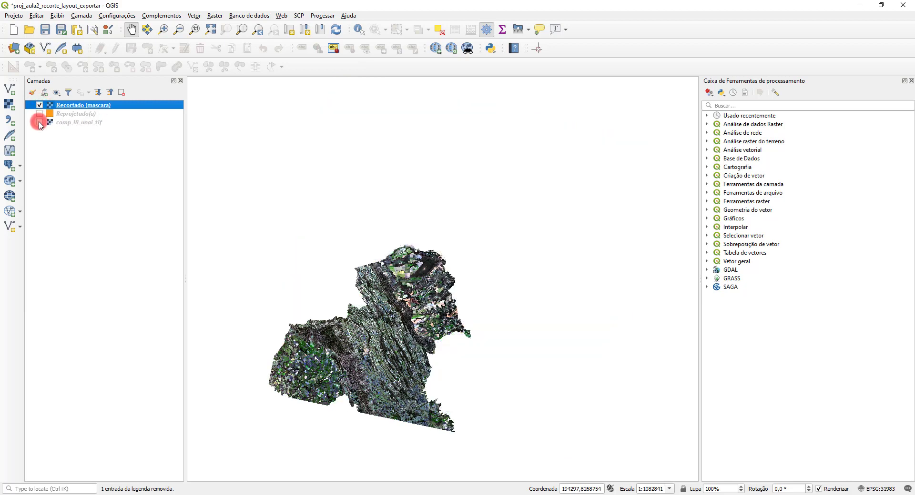
# Step: Show the Reprojetado(a) boundary and toggle the clipped raster's visibility to compare their coverage
pyautogui.click(40, 114)
pyautogui.click(40, 105)
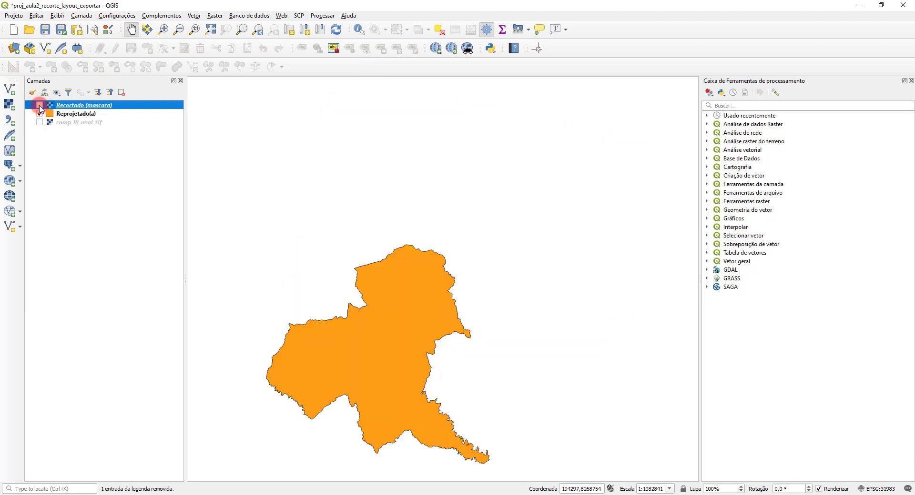
pyautogui.click(40, 105)
pyautogui.click(40, 105)
pyautogui.click(39, 104)
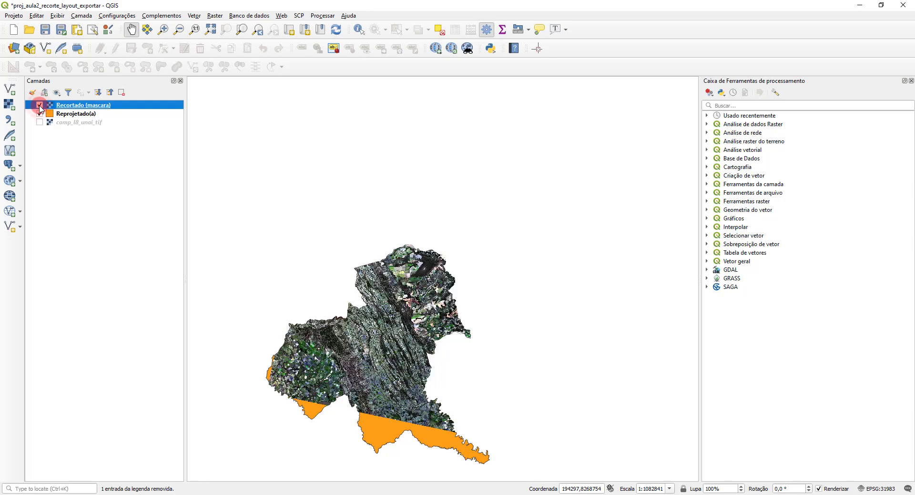
# Step: Zoom to the clipped raster layer and examine how the full composite covers the boundary by toggling comp_l8_unai_tif and Reprojetado(a)
pyautogui.rightClick(59, 105)
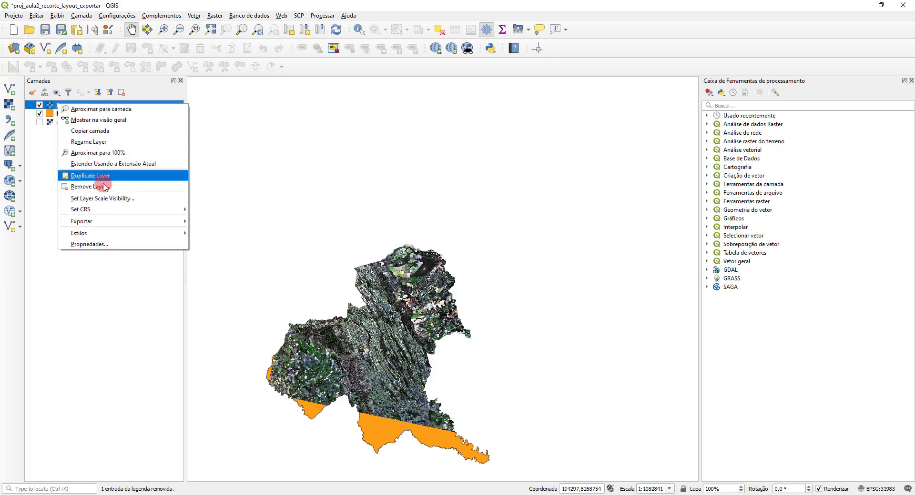
pyautogui.click(98, 109)
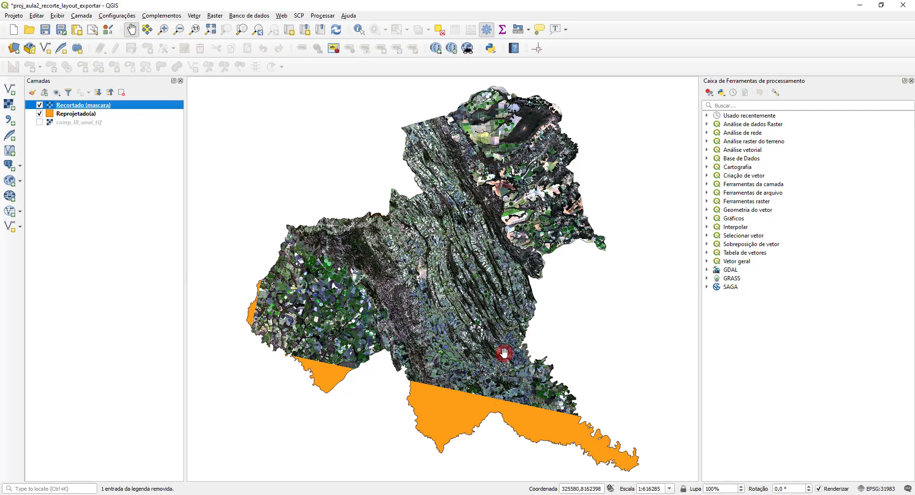
pyautogui.click(39, 122)
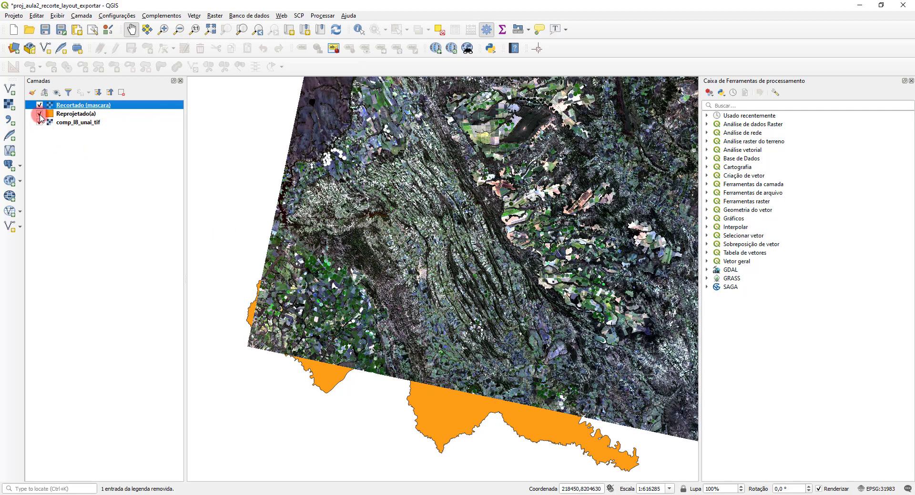
pyautogui.click(39, 115)
pyautogui.click(39, 115)
pyautogui.click(39, 114)
pyautogui.click(39, 114)
pyautogui.click(40, 122)
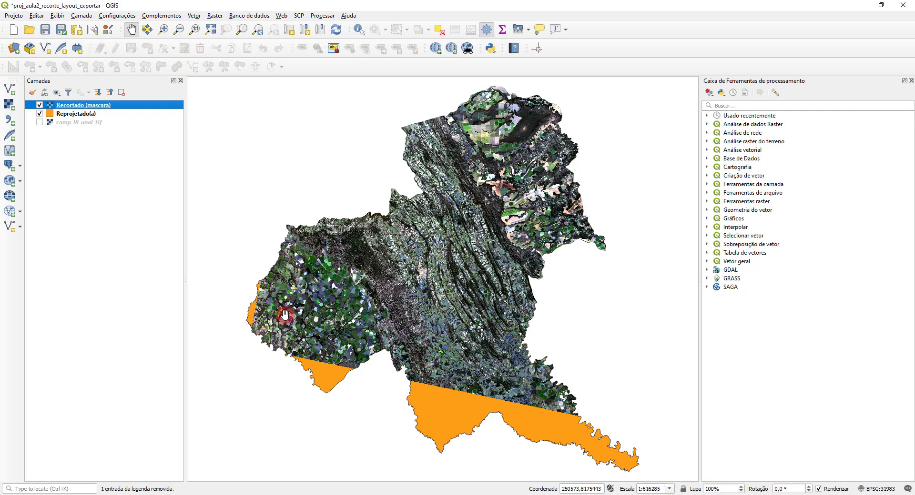
# Step: Remove the comp_l8_unai_tif layer from the project and confirm the removal
pyautogui.rightClick(63, 125)
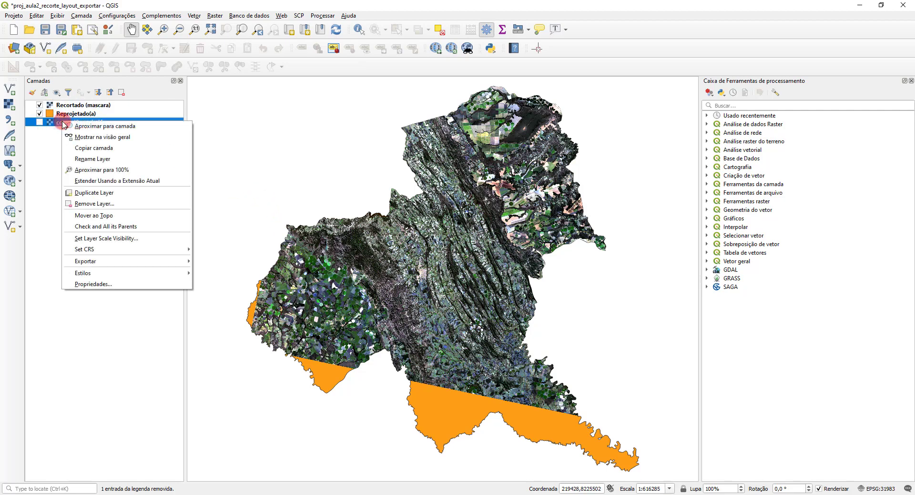
pyautogui.click(109, 205)
pyautogui.click(442, 253)
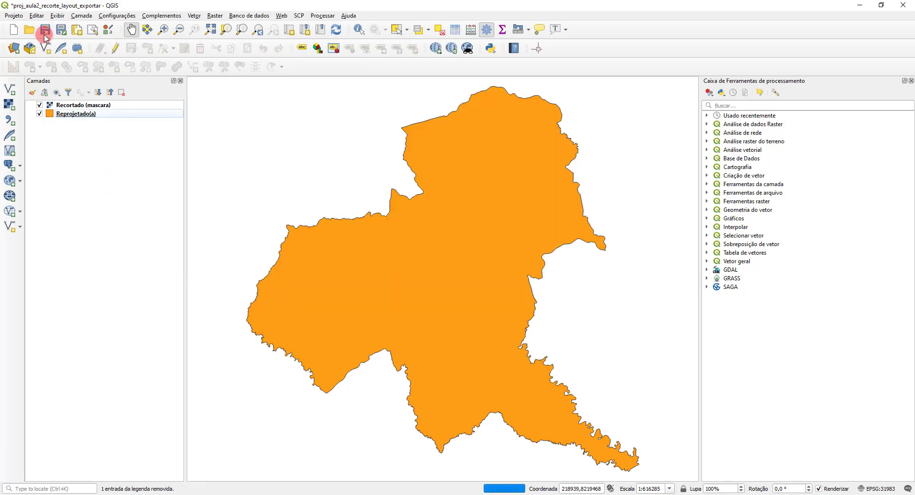
# Step: Hide the Reprojetado(a) boundary layer and save the project
pyautogui.click(40, 115)
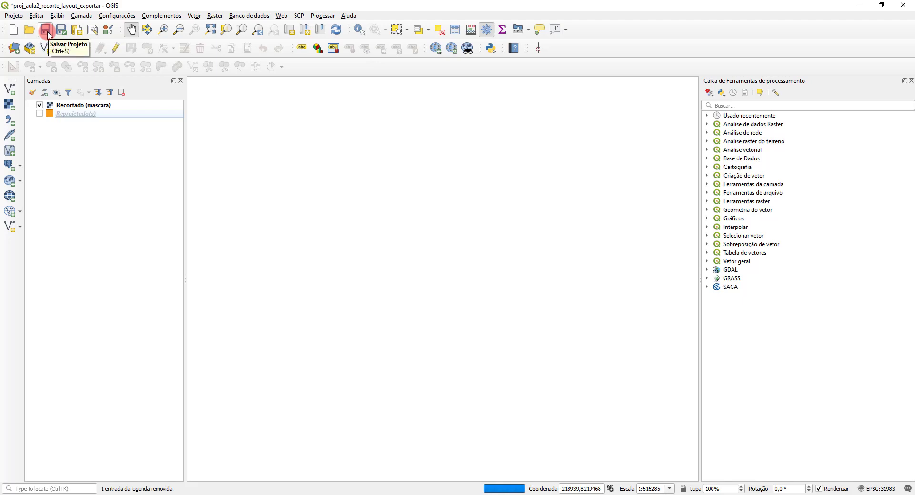
pyautogui.click(46, 32)
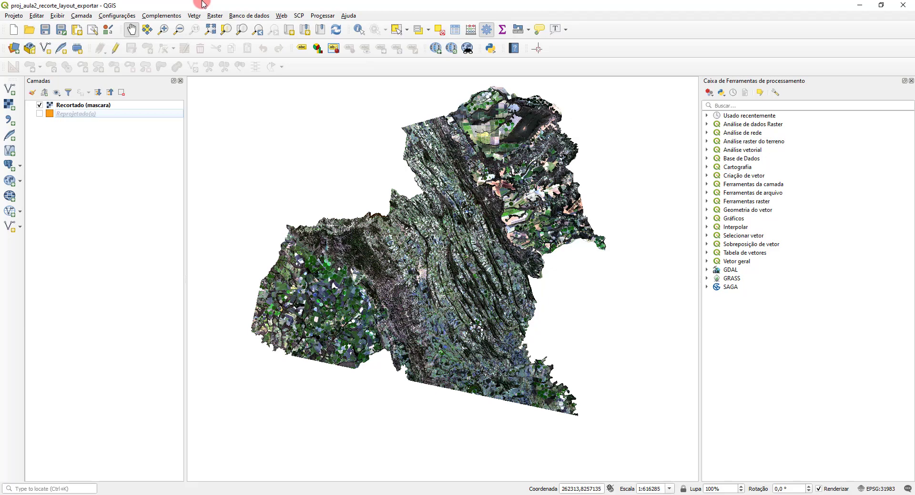
# Step: Switch to the browser, open the Sensoriamento Remoto activities page on the GeoTec UFVJM site and find the final project examples
pyautogui.hotkey('alt', 'Tab')
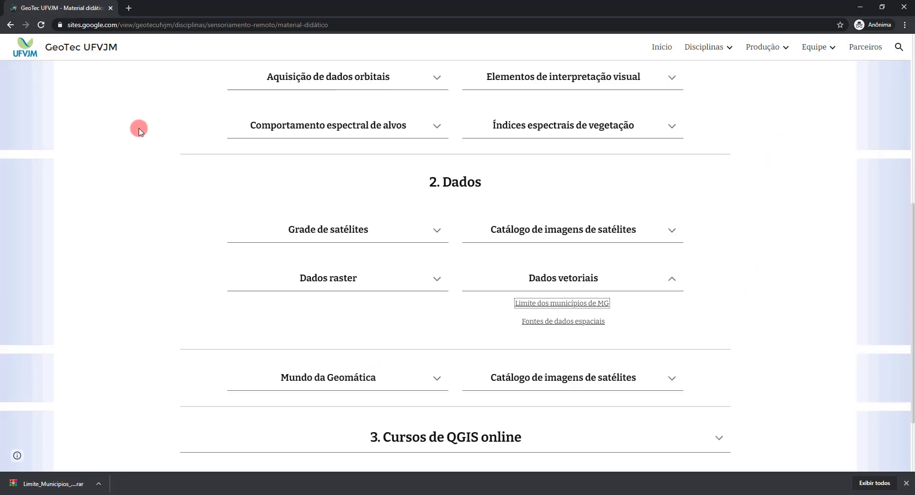
pyautogui.scroll(1, 139, 129)
pyautogui.scroll(7, 139, 129)
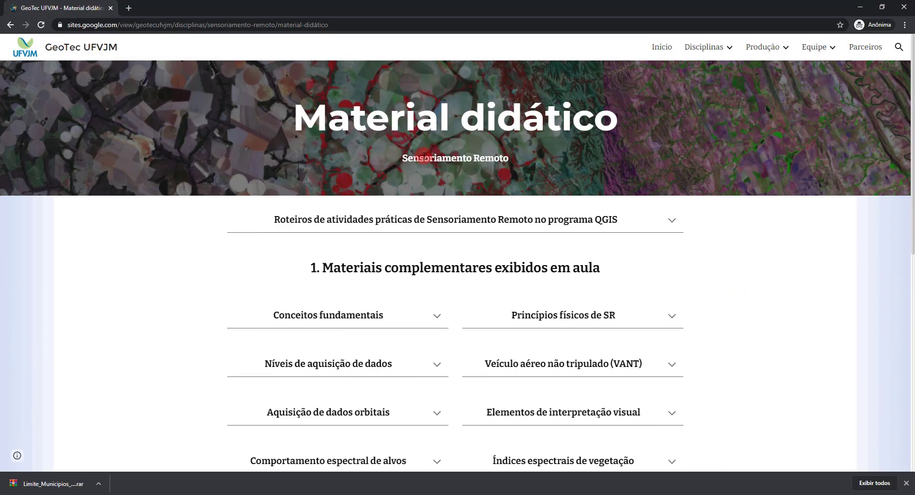
pyautogui.moveTo(724, 48)
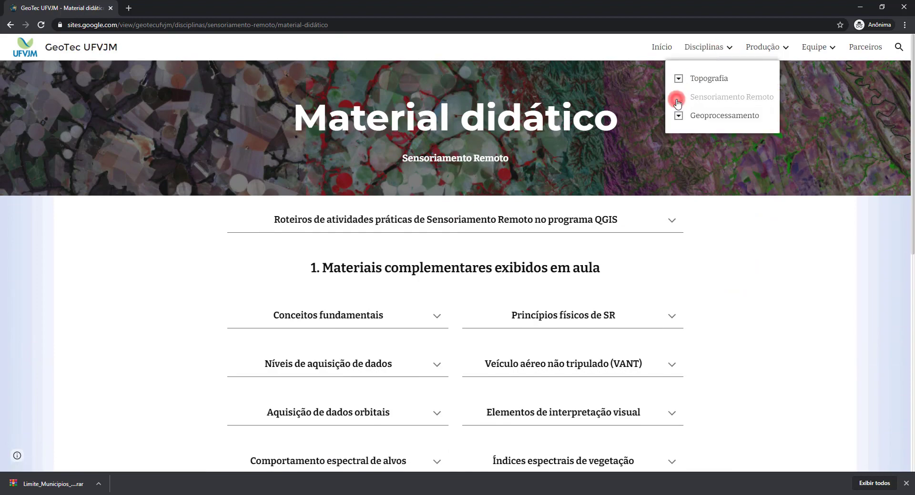
pyautogui.click(715, 115)
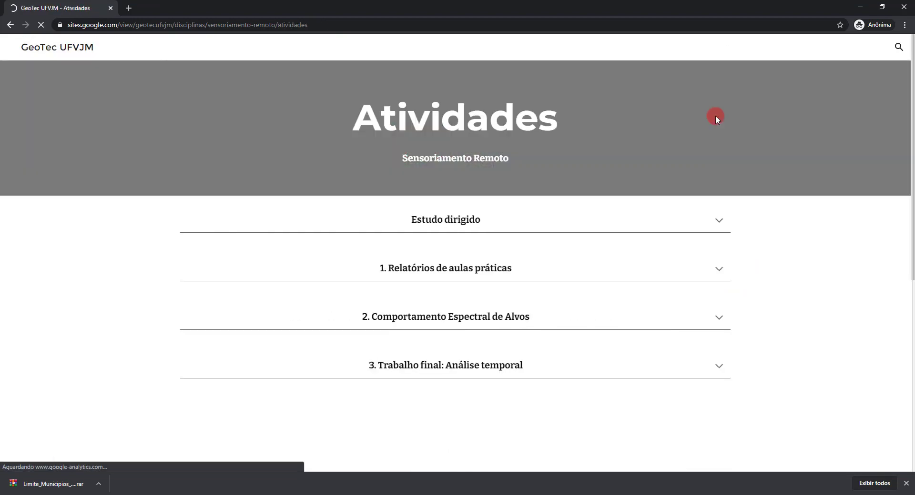
pyautogui.scroll(-5, 604, 193)
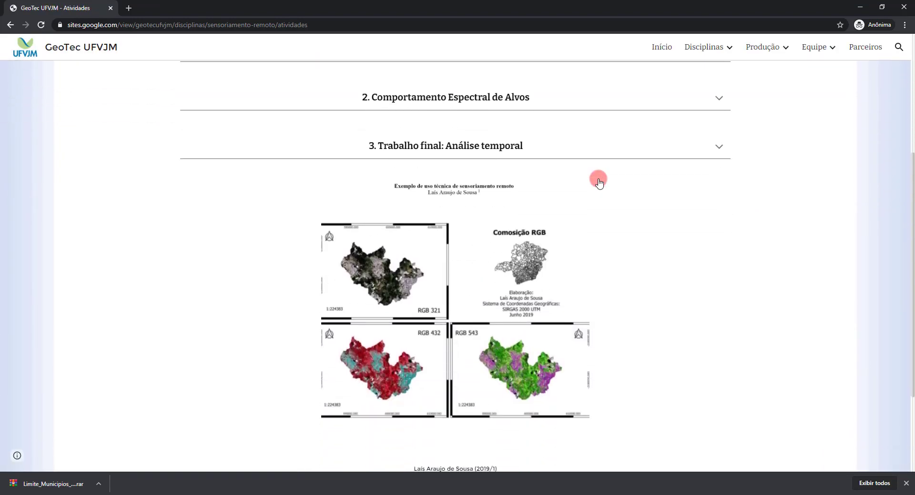
pyautogui.scroll(-1, 460, 298)
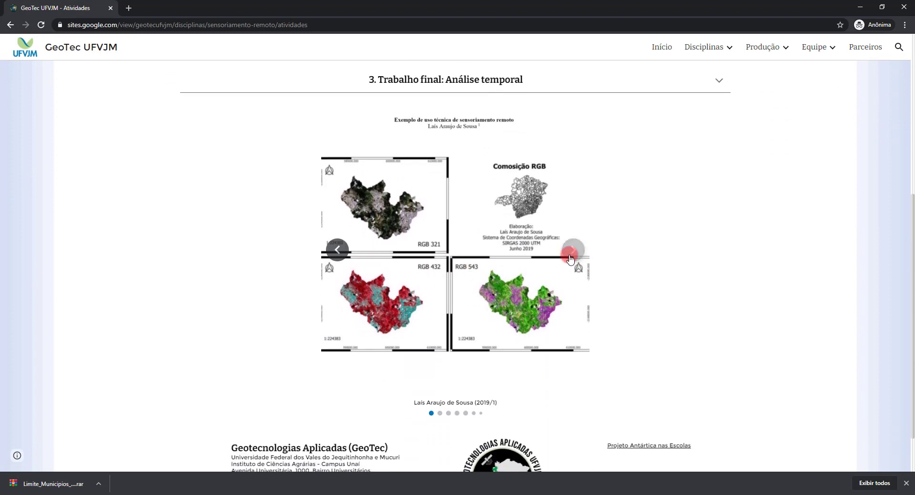
# Step: Page through the example student maps shown under "Trabalho final: Análise temporal" to review their layouts
pyautogui.click(574, 251)
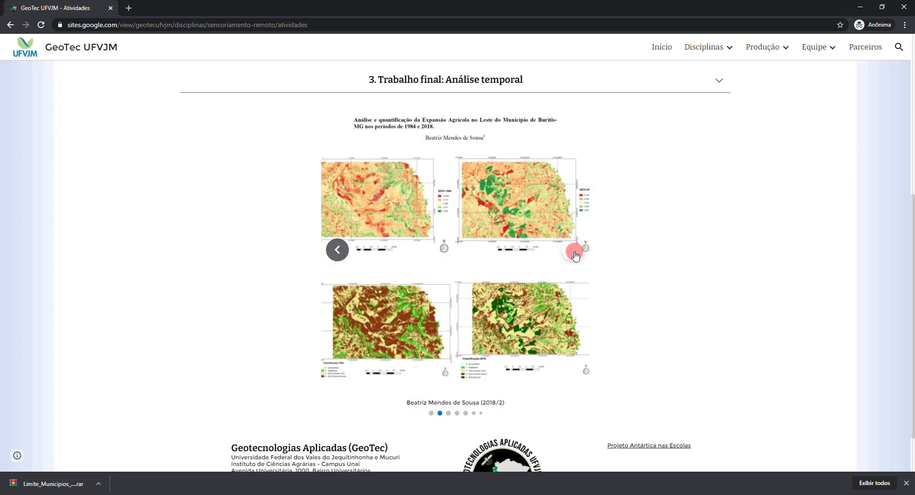
pyautogui.click(574, 253)
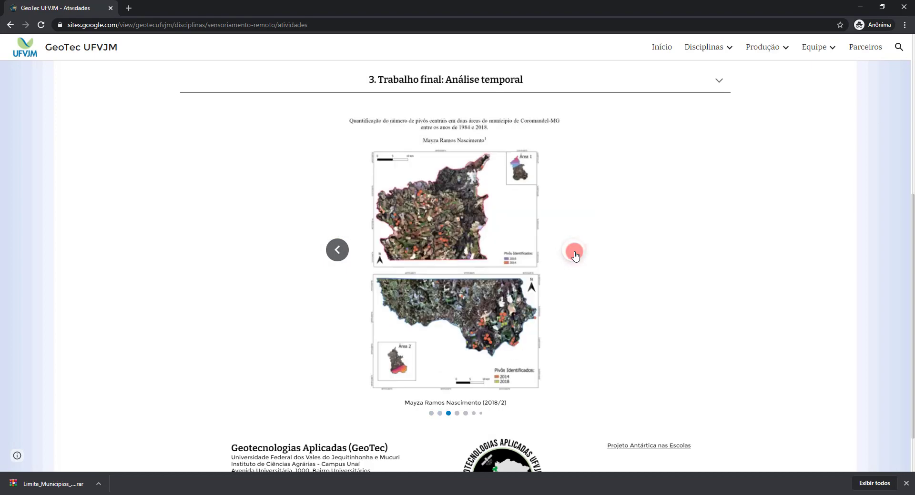
pyautogui.click(574, 251)
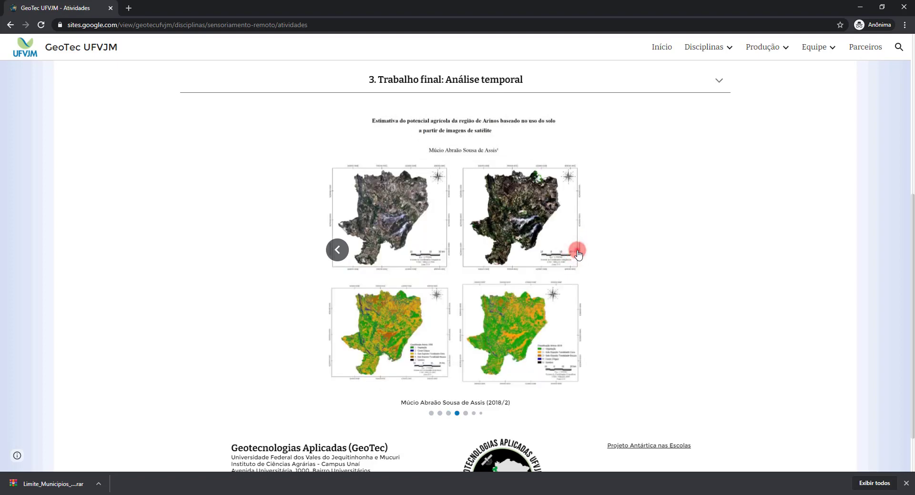
pyautogui.click(577, 253)
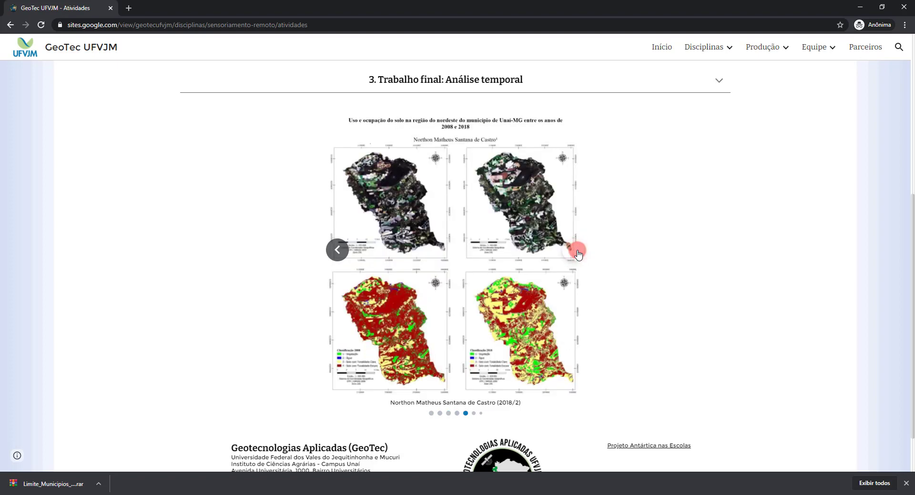
pyautogui.click(577, 252)
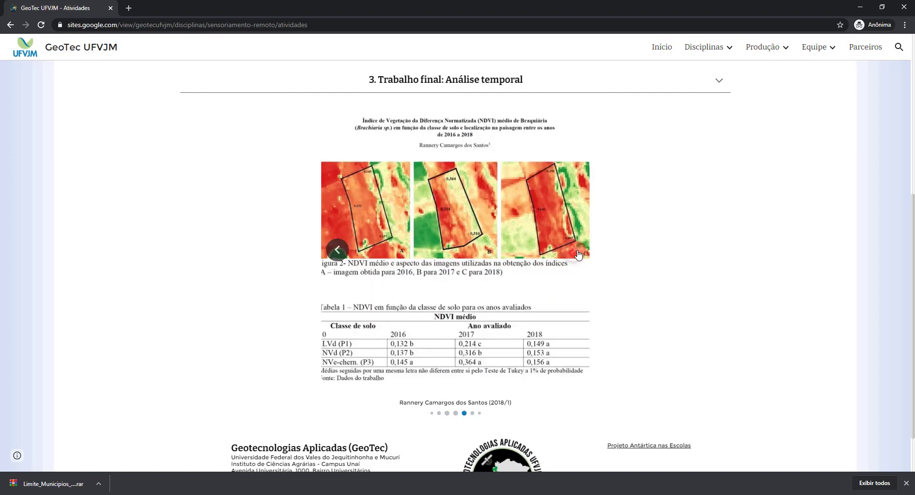
pyautogui.click(577, 252)
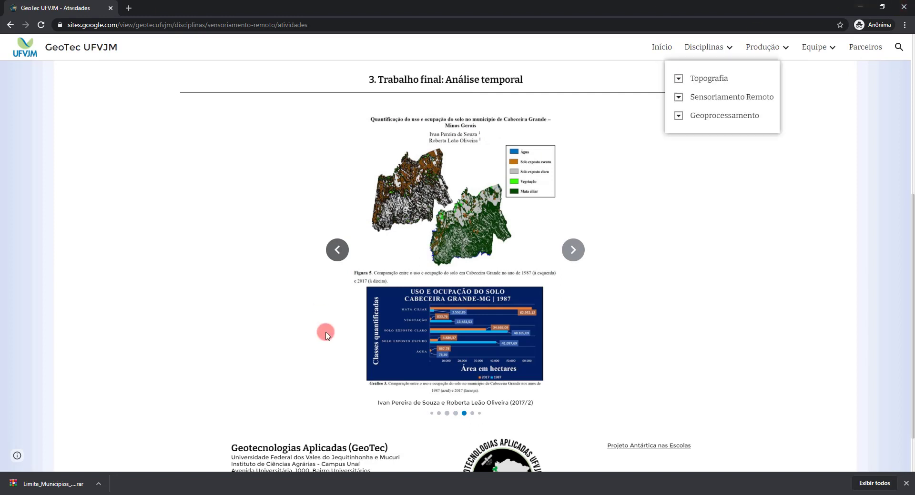
# Step: Switch back to QGIS, create a new print layout titled layout_aula and maximize its window
pyautogui.click(221, 494)
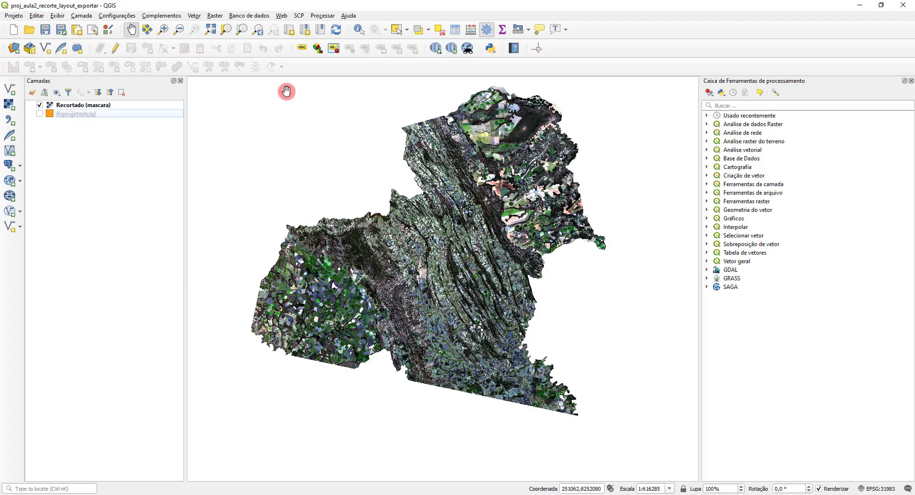
pyautogui.click(14, 16)
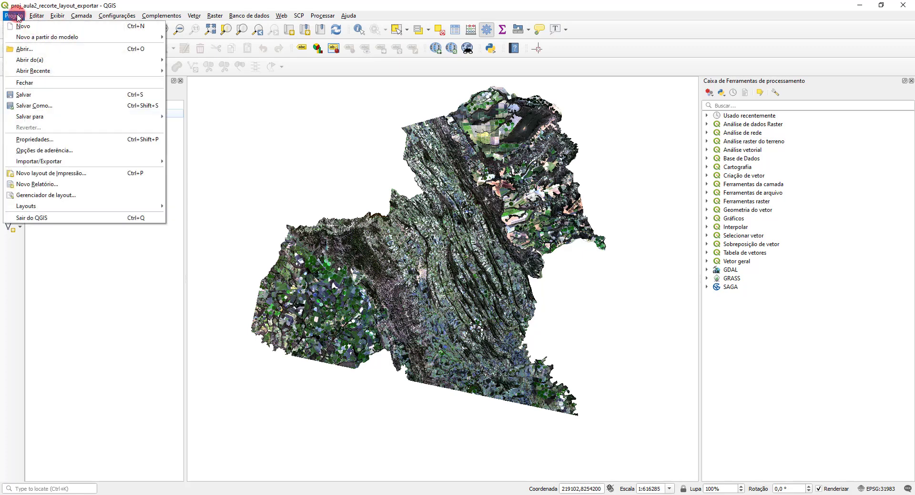
pyautogui.click(63, 174)
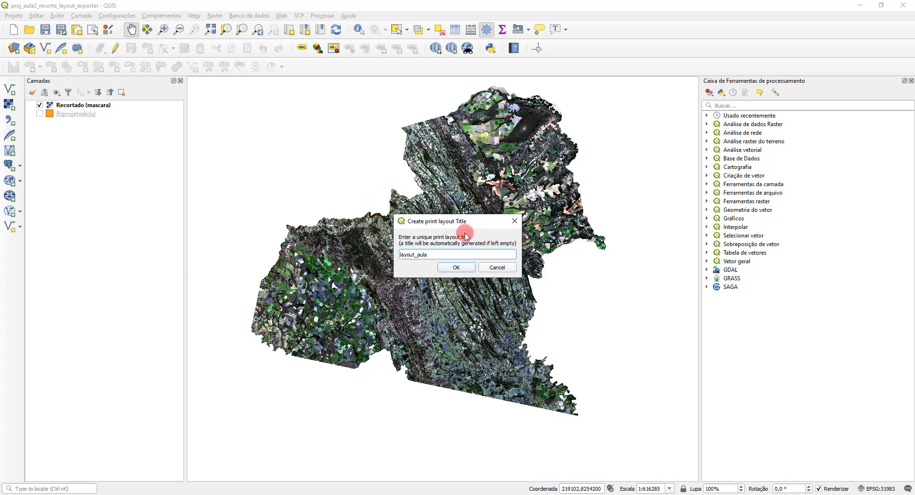
pyautogui.click(467, 269)
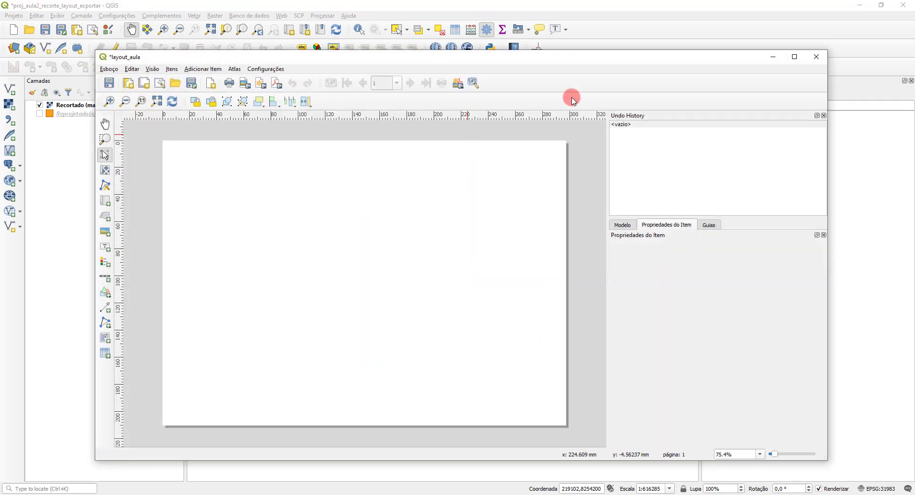
pyautogui.click(794, 57)
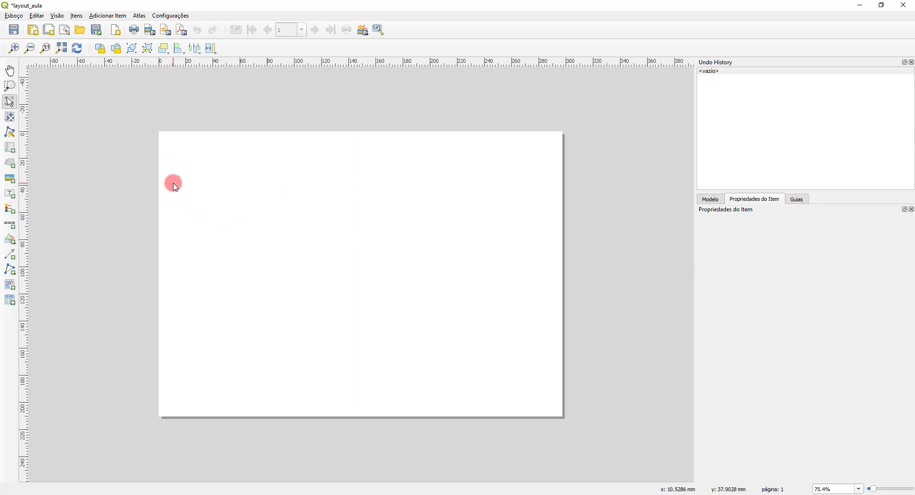
# Step: Add a map item filling nearly the whole layout page, with a margin of about 5 mm at the page edges
pyautogui.click(12, 148)
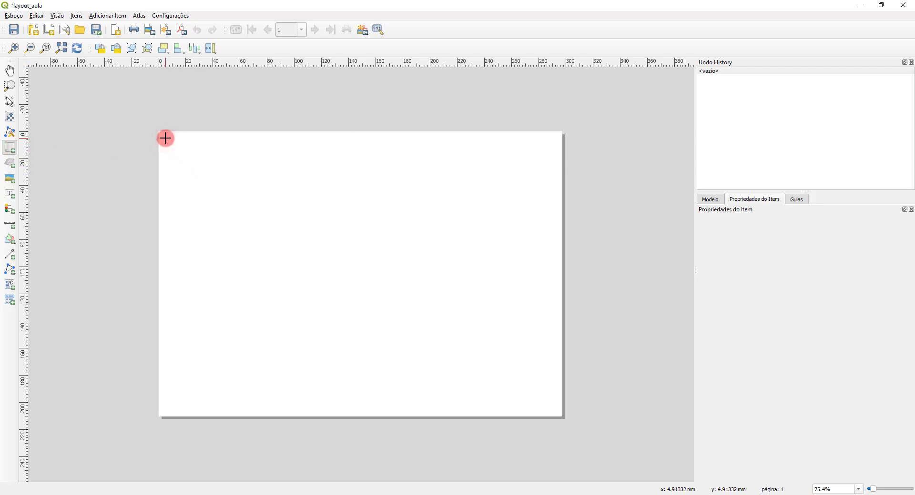
pyautogui.moveTo(165, 139); pyautogui.dragTo(555, 409)
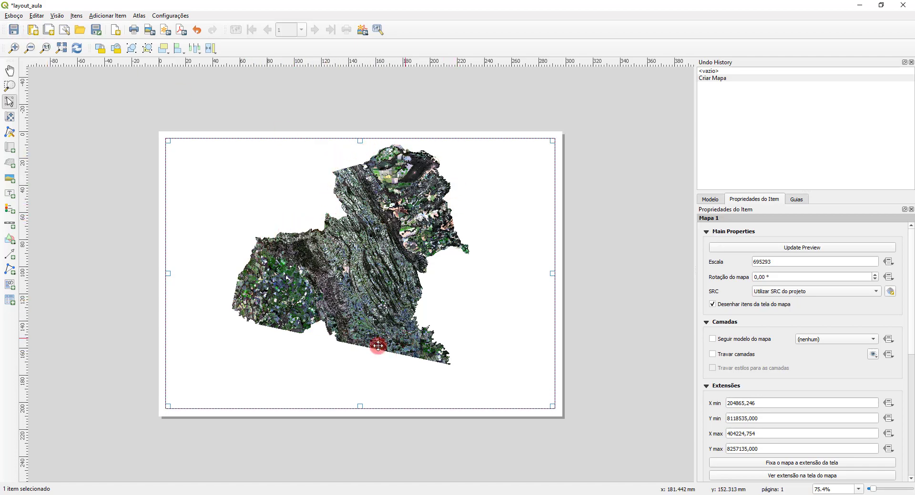
# Step: Show the Reprojetado(a) layer in the main project and refresh the layout so the map includes the boundary
pyautogui.click(194, 463)
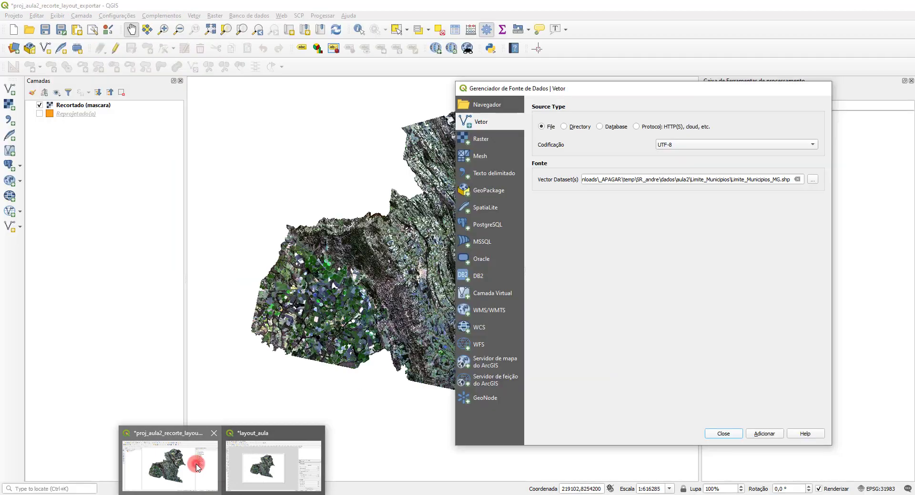
pyautogui.click(40, 114)
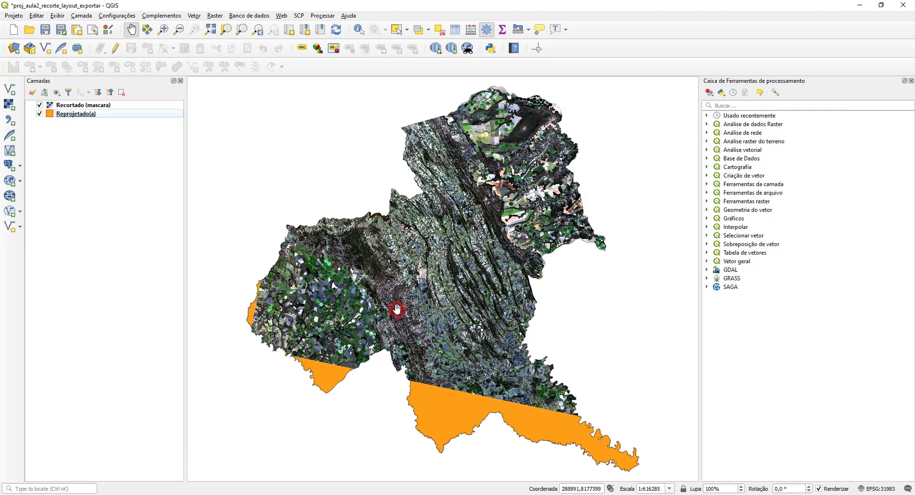
pyautogui.hotkey('alt', 'Tab')
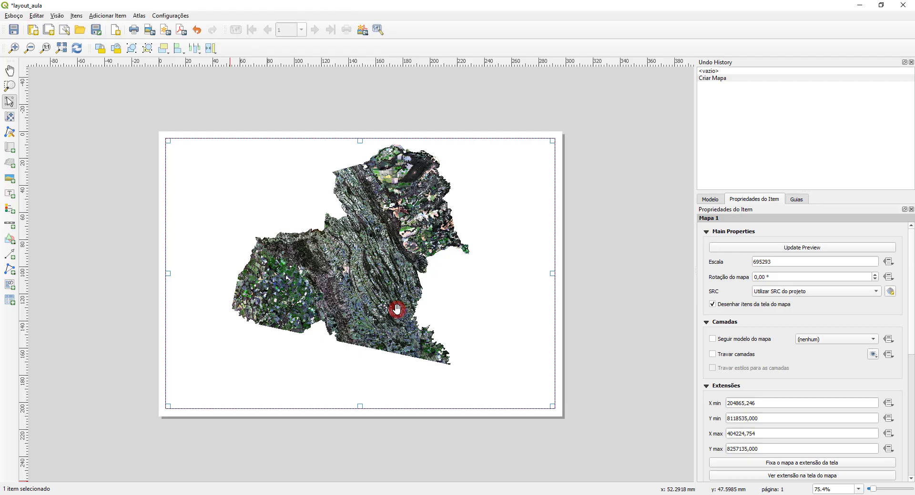
pyautogui.click(77, 48)
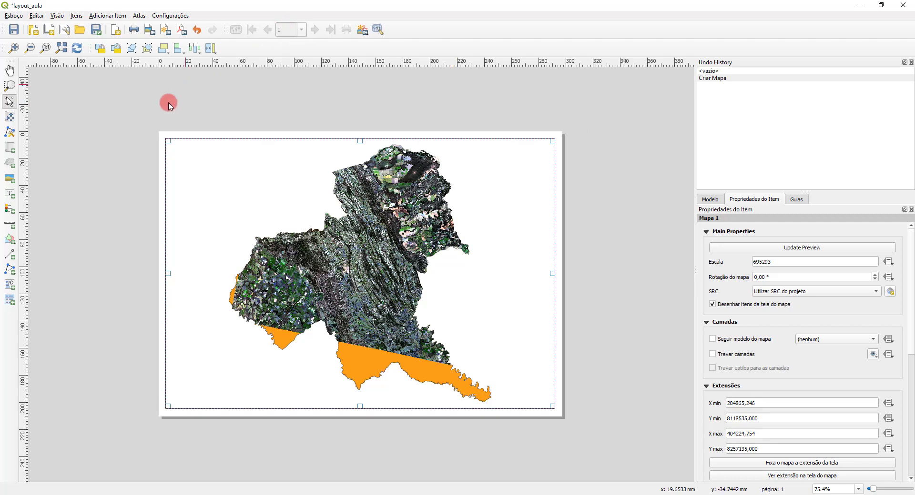
# Step: Add a text label in the blank area at the page's upper left and set its text to "Titulo"
pyautogui.click(14, 195)
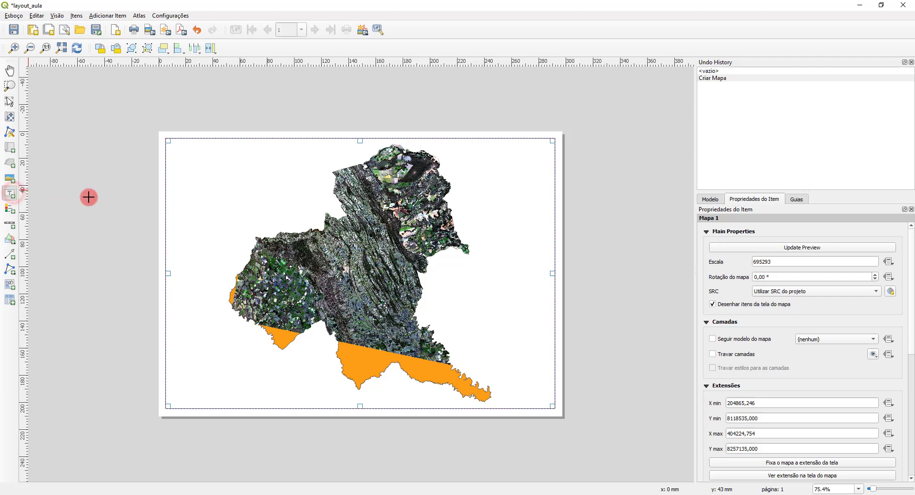
pyautogui.moveTo(202, 167); pyautogui.dragTo(296, 196)
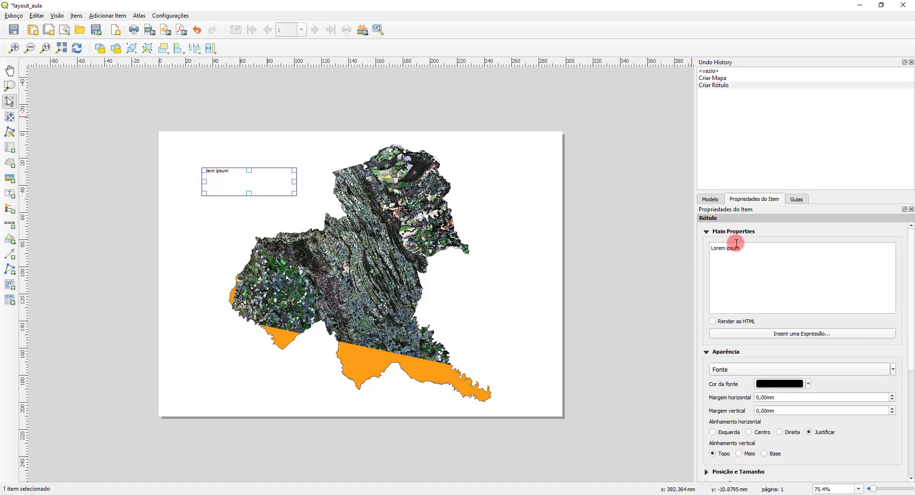
pyautogui.moveTo(745, 248); pyautogui.dragTo(667, 249)
pyautogui.write('Titulo')
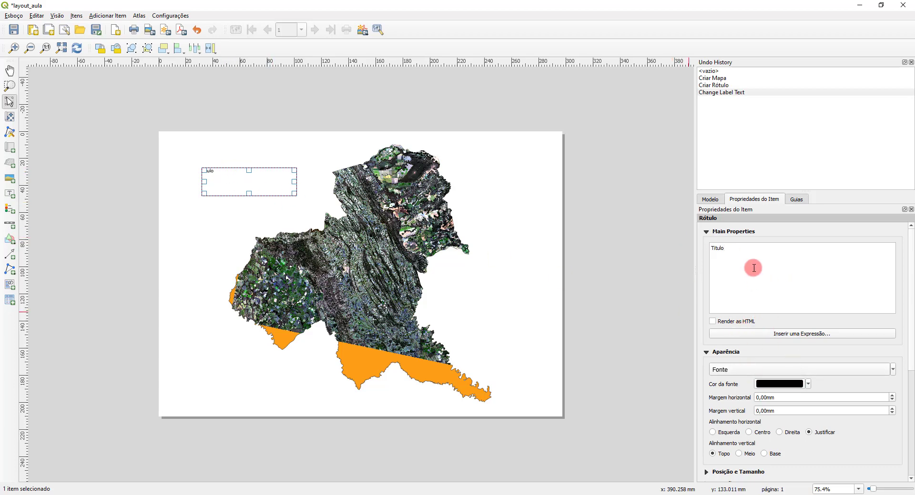
# Step: Align the title label's text to Centro horizontally and Meio vertically, and look at its font settings without changing them
pyautogui.scroll(-3, 800, 351)
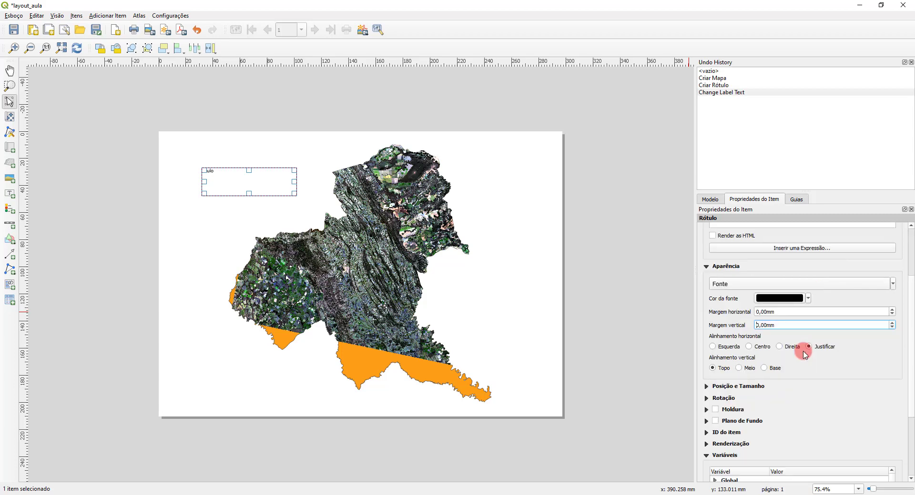
pyautogui.click(739, 367)
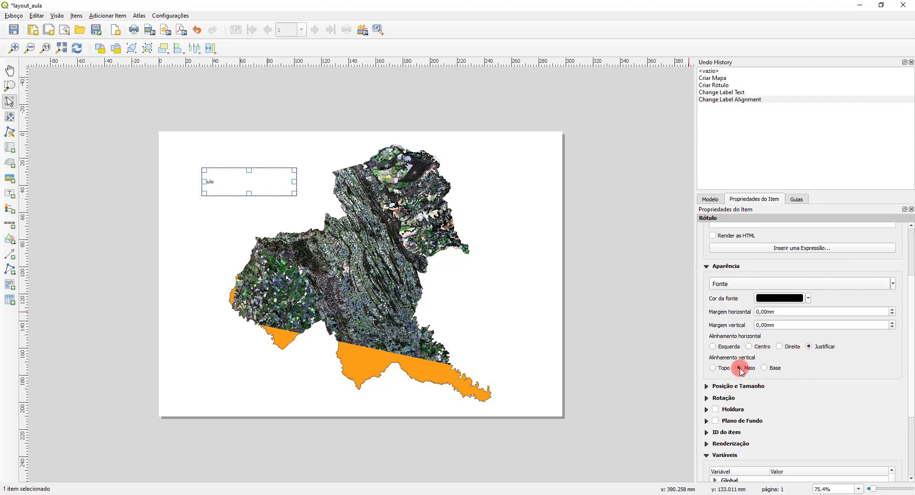
pyautogui.click(748, 347)
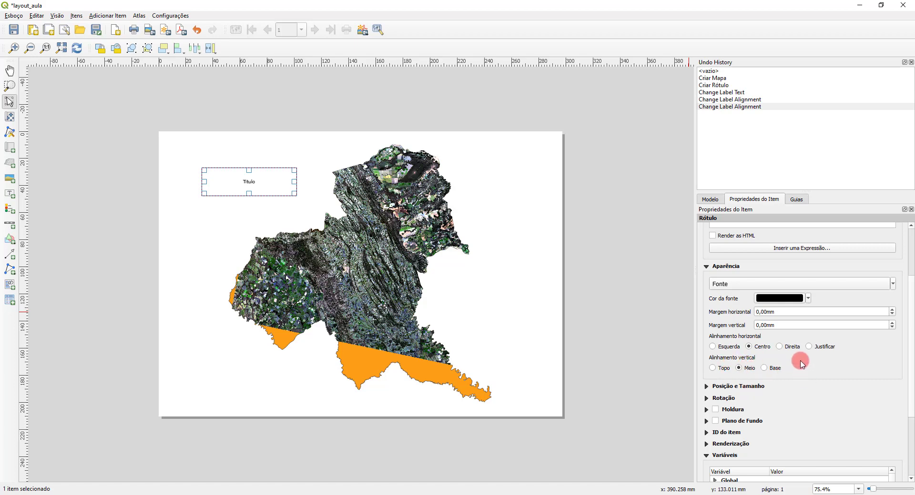
pyautogui.click(754, 283)
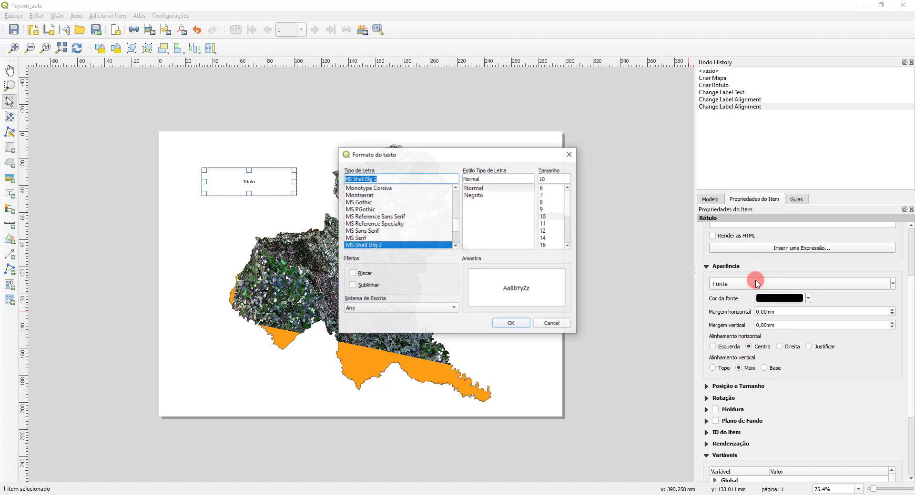
pyautogui.click(569, 155)
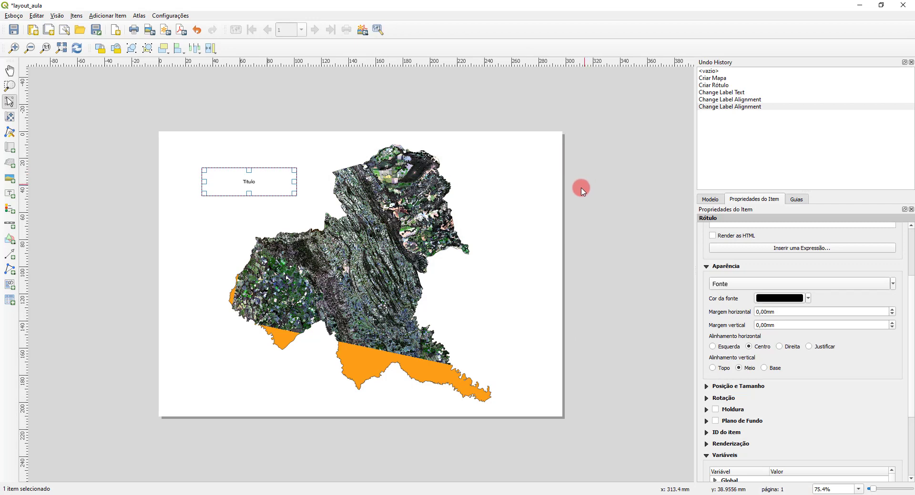
# Step: Add a scale bar for Mapa 1 and position it in the blank area at the page's lower right, beside the map
pyautogui.click(6, 226)
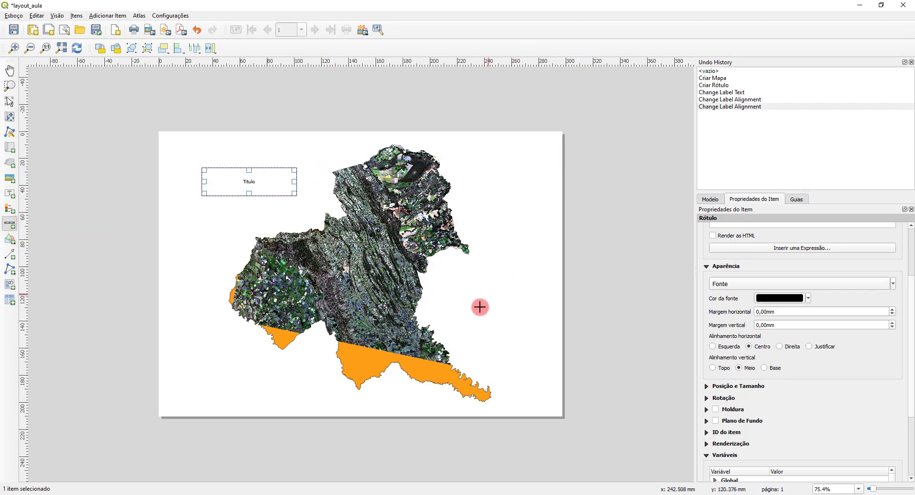
pyautogui.moveTo(461, 306); pyautogui.dragTo(536, 328)
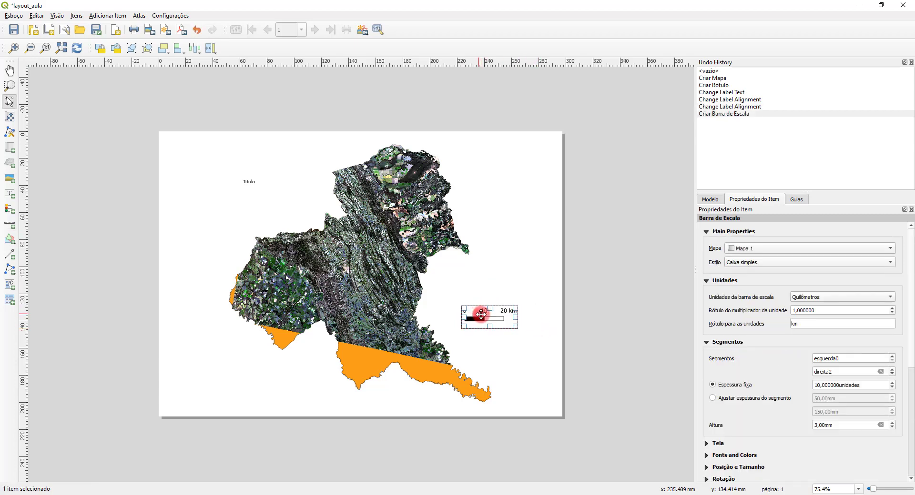
pyautogui.moveTo(481, 314); pyautogui.dragTo(497, 326)
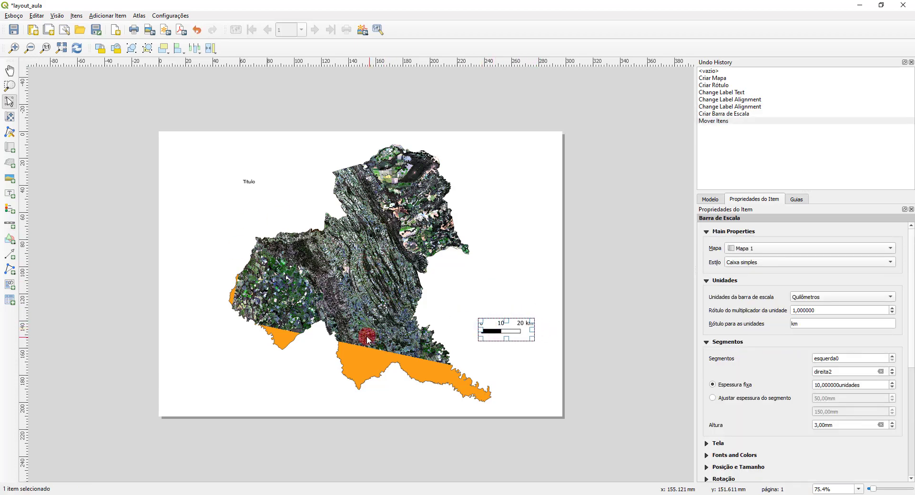
# Step: Add a legend for Mapa 1 and move it to the blank area at the page's lower left corner
pyautogui.click(9, 209)
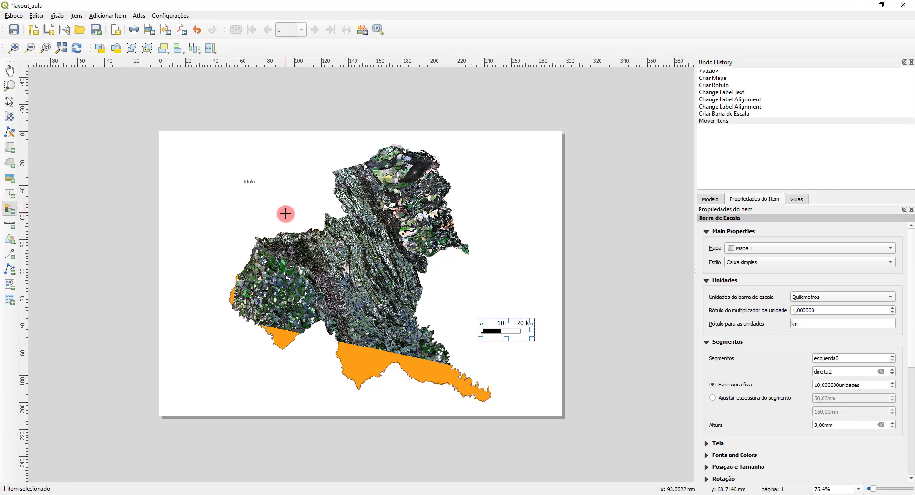
pyautogui.moveTo(181, 263); pyautogui.dragTo(225, 310)
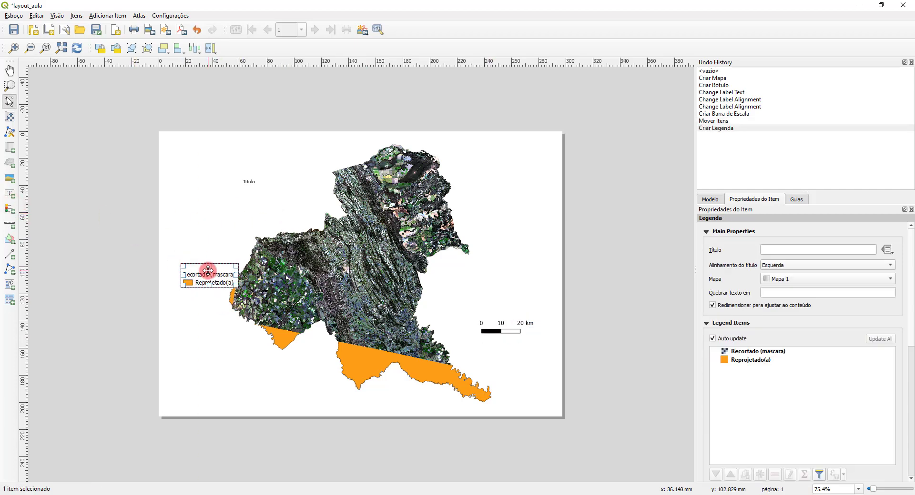
pyautogui.moveTo(228, 263); pyautogui.dragTo(223, 369)
pyautogui.click(144, 351)
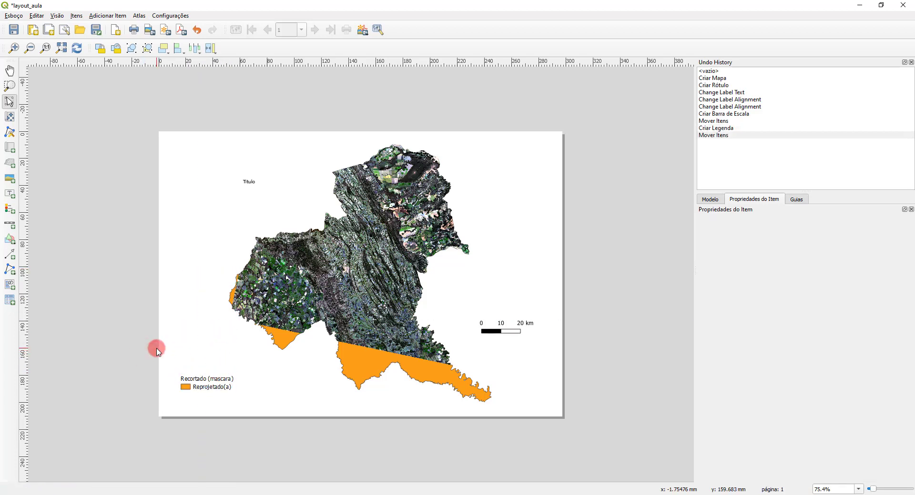
# Step: Switch to the main project window and rename the Reprojetado(a) layer as Limite Unaí
pyautogui.moveTo(220, 493)
pyautogui.click(190, 465)
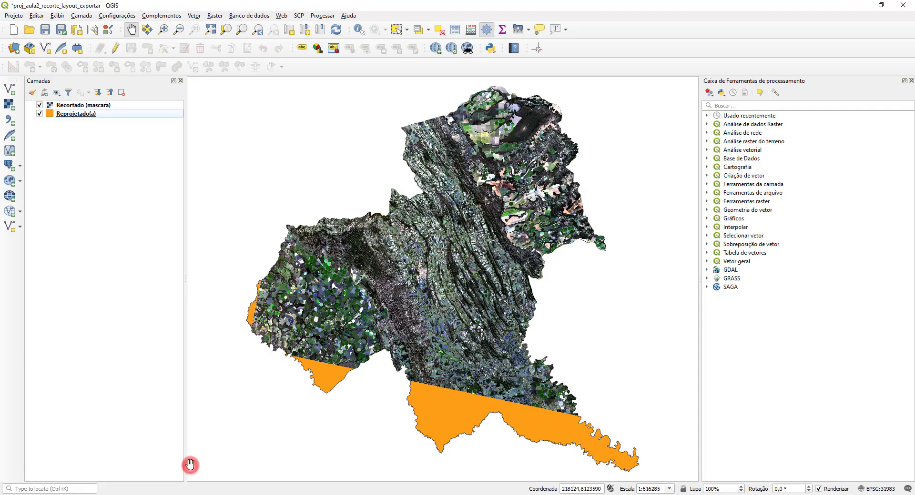
pyautogui.click(73, 113)
pyautogui.rightClick(66, 116)
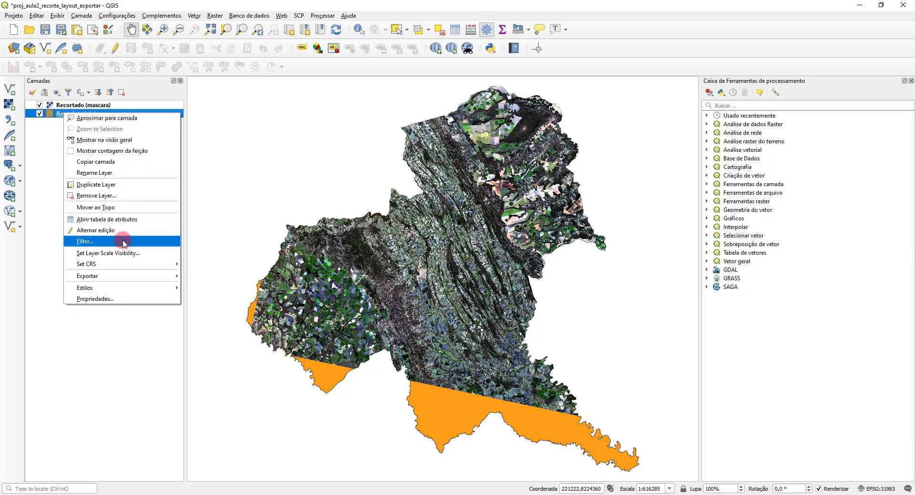
pyautogui.click(111, 173)
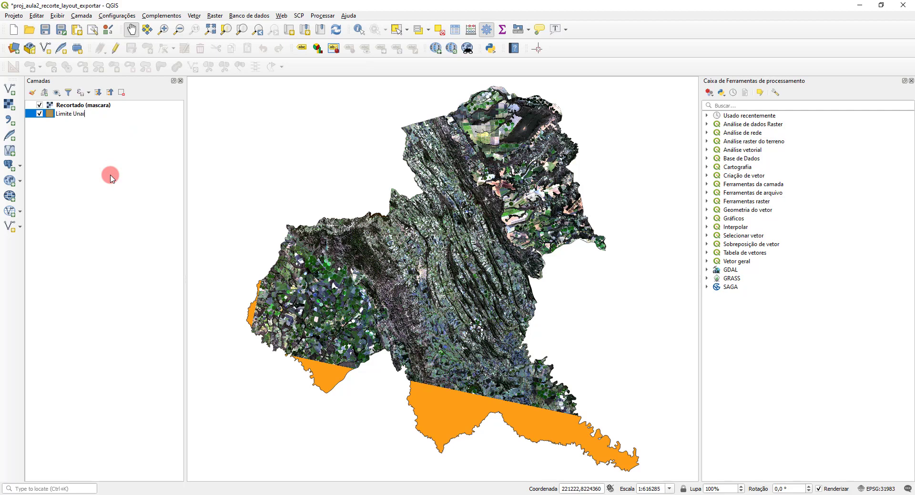
pyautogui.press('Return')
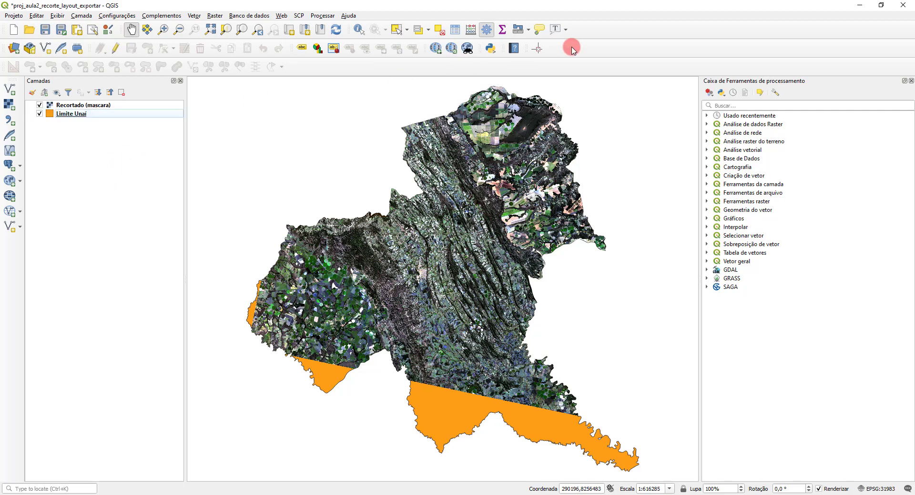
# Step: Return to the layout and turn off the legend's automatic updating so it carries the renamed layer and its items can be edited
pyautogui.moveTo(219, 489)
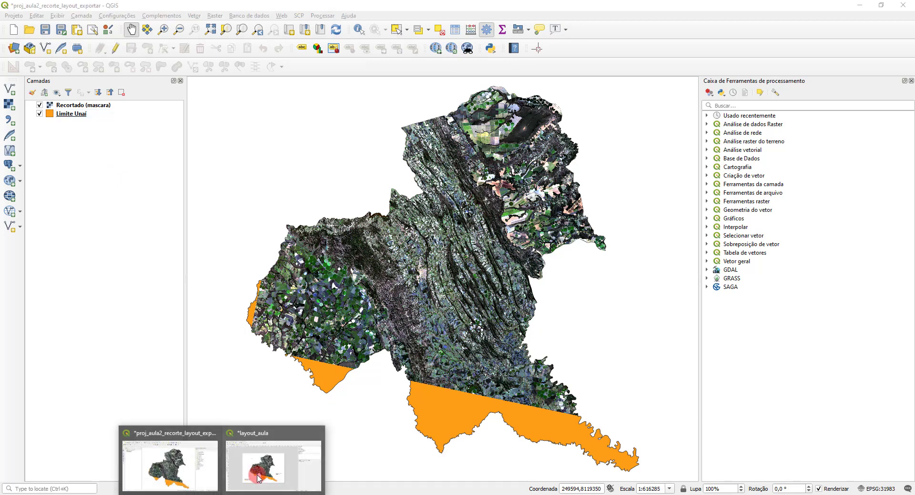
pyautogui.click(280, 468)
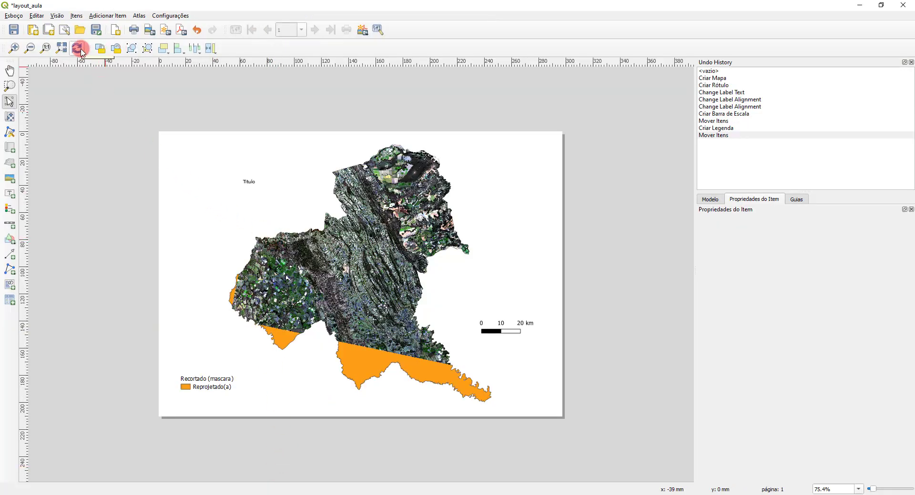
pyautogui.click(196, 380)
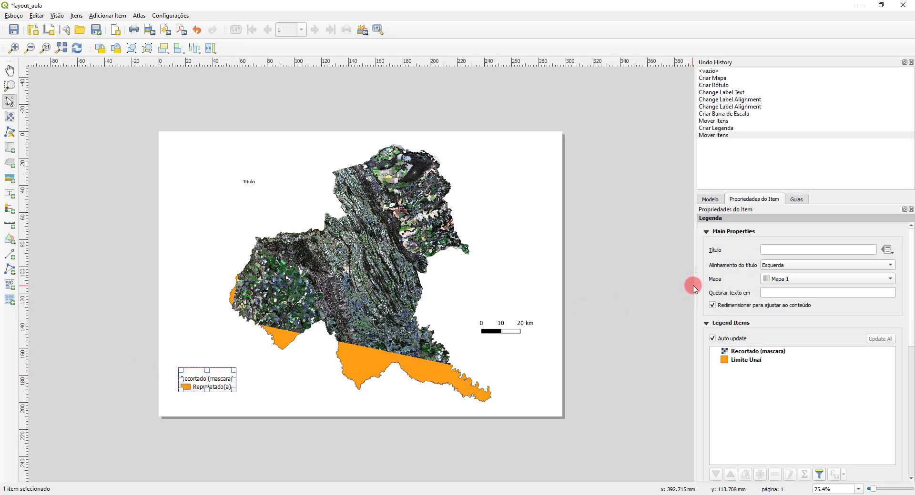
pyautogui.scroll(-5, 840, 346)
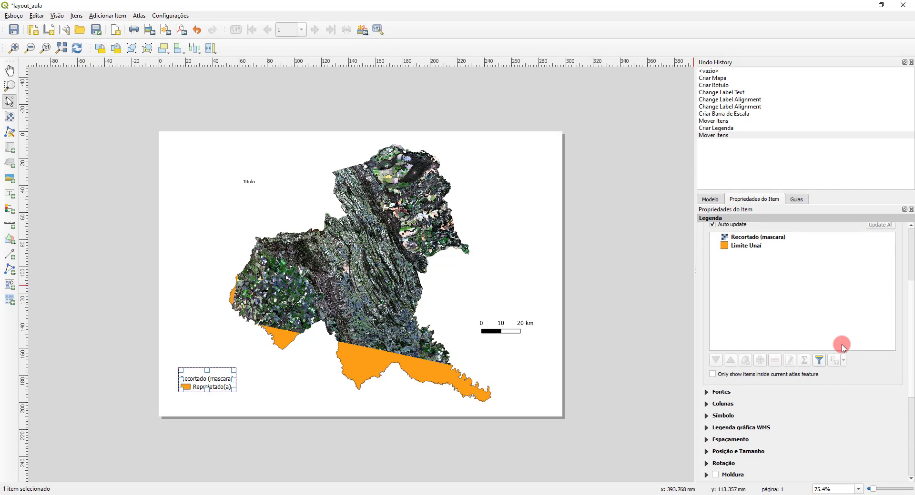
pyautogui.scroll(2, 840, 346)
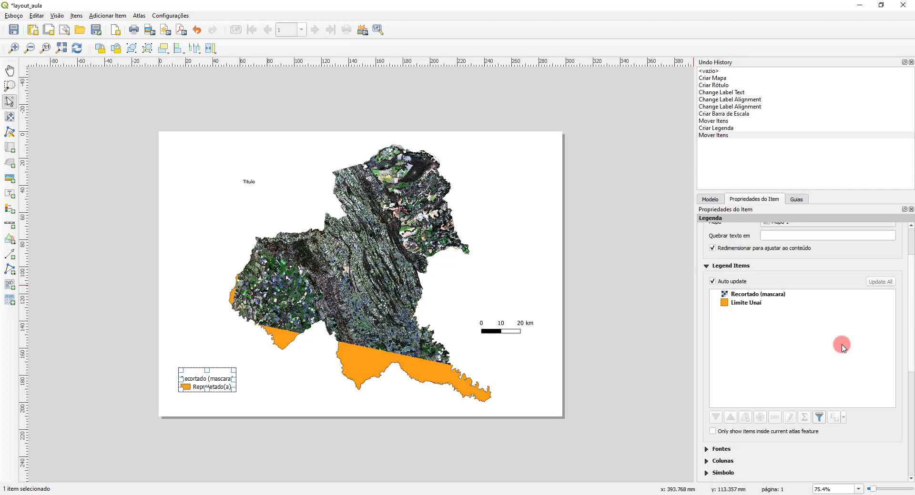
pyautogui.click(757, 305)
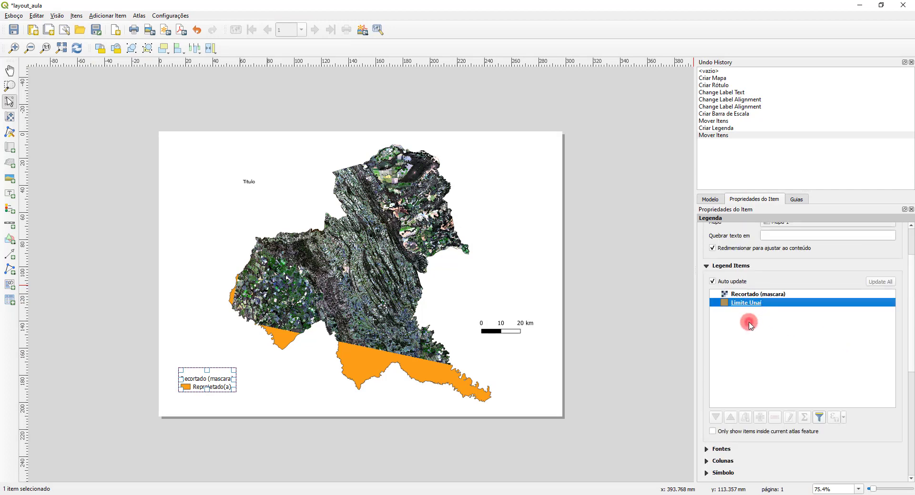
pyautogui.click(712, 282)
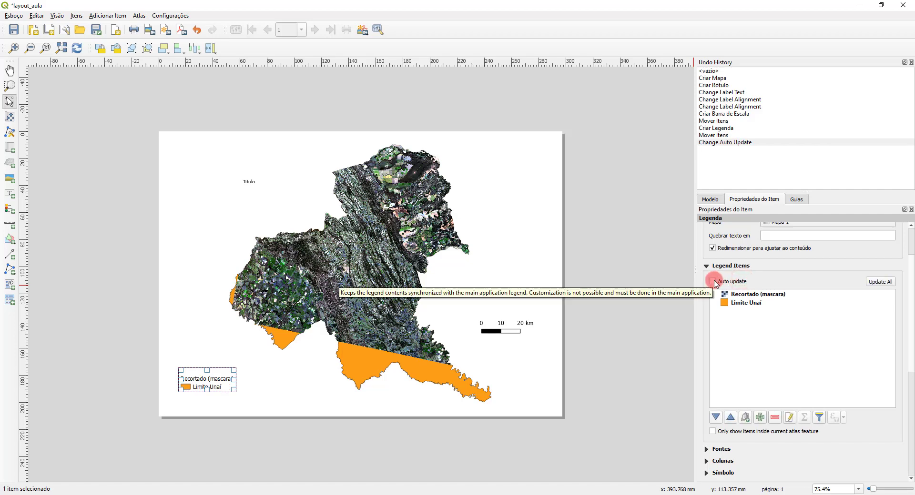
pyautogui.click(714, 282)
pyautogui.click(713, 282)
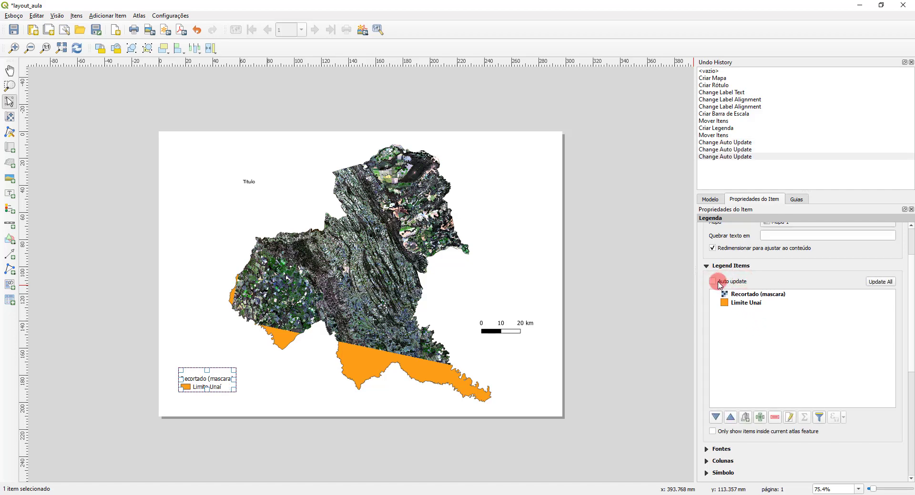
pyautogui.click(143, 361)
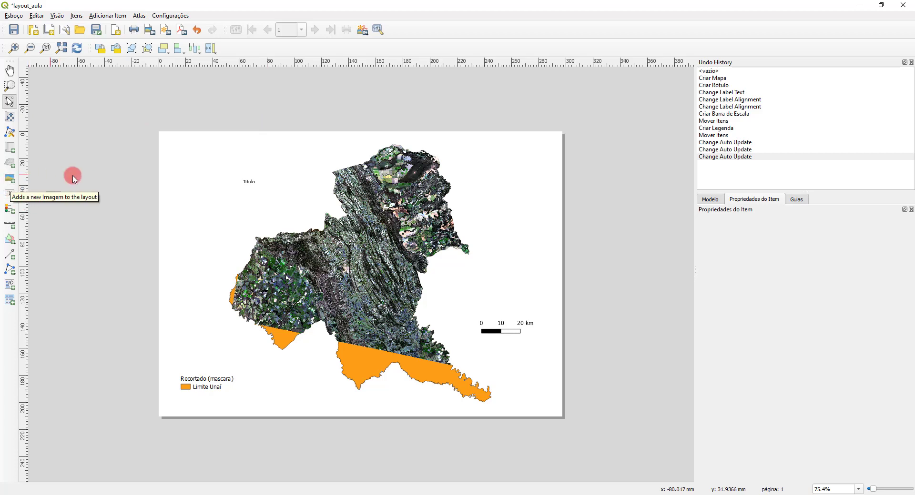
# Step: Add a small picture item in the blank area near the page's left edge, below the level of the title
pyautogui.click(9, 180)
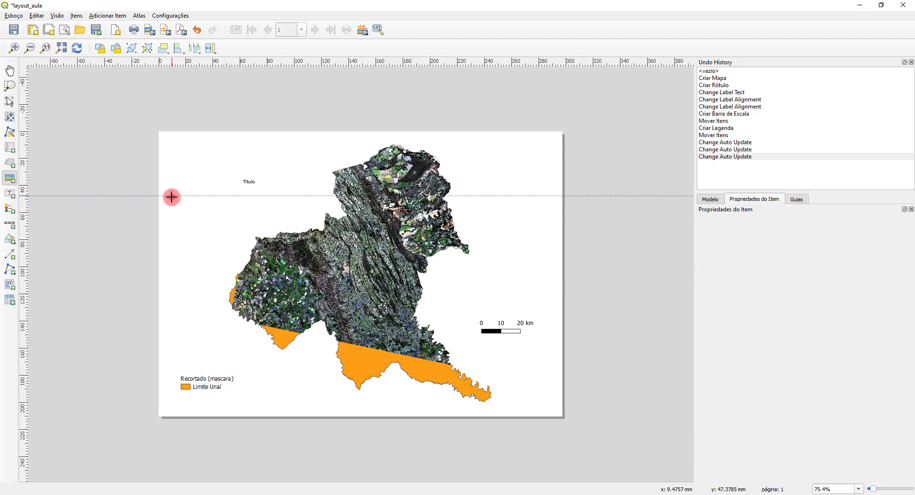
pyautogui.moveTo(171, 197); pyautogui.dragTo(207, 226)
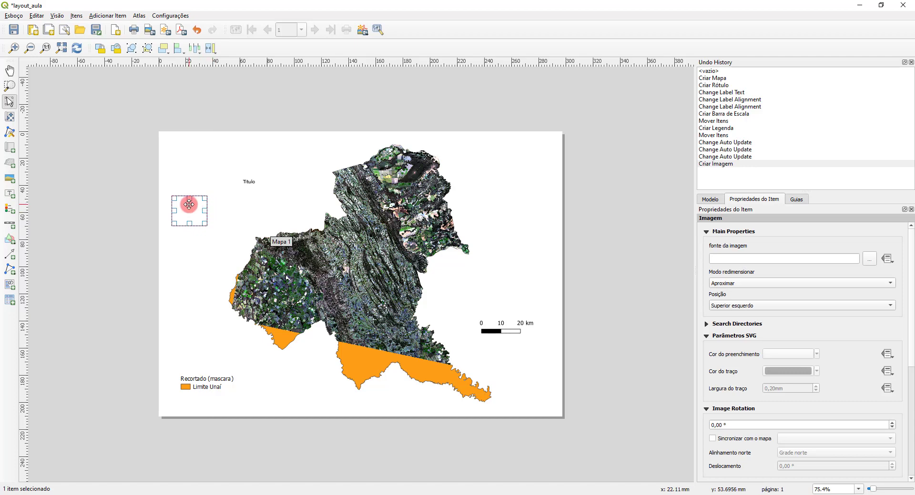
pyautogui.scroll(-8, 799, 322)
pyautogui.scroll(8, 736, 318)
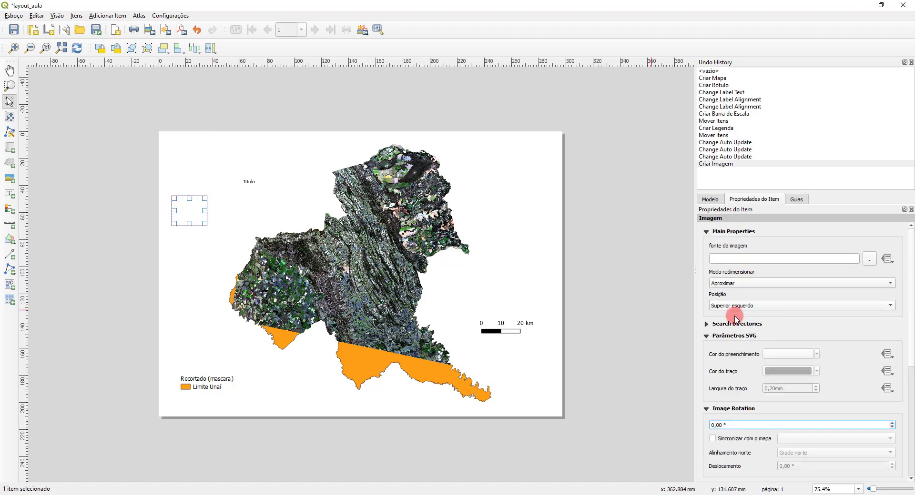
# Step: Browse the SVG symbol library, try several arrow symbols, and set the picture's image to NorthArrow_04.svg
pyautogui.click(707, 323)
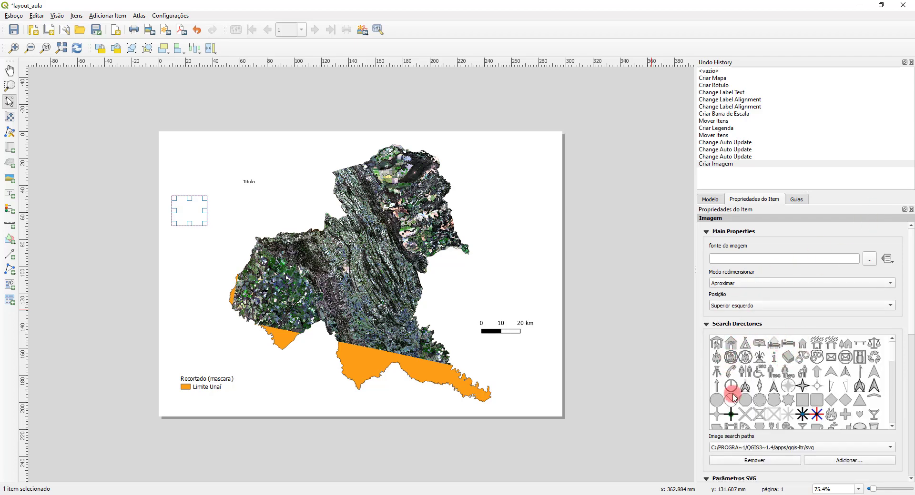
pyautogui.scroll(-1, 837, 385)
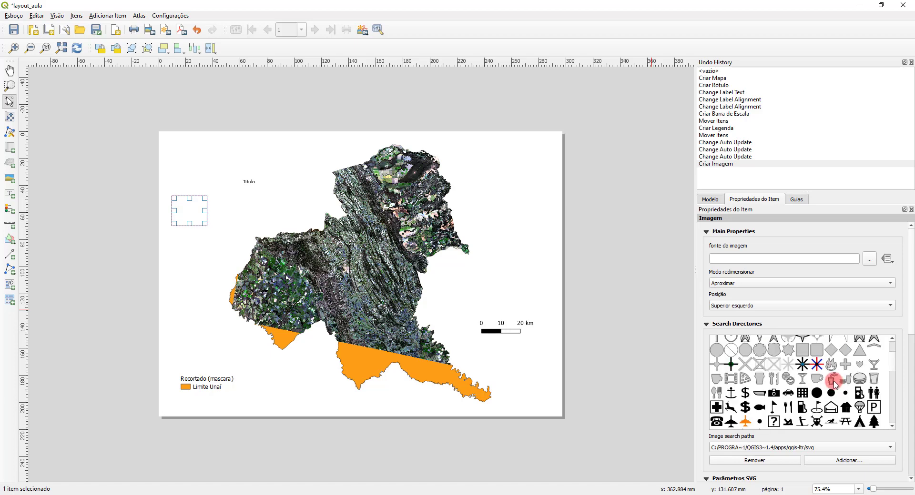
pyautogui.scroll(1, 835, 384)
pyautogui.click(858, 387)
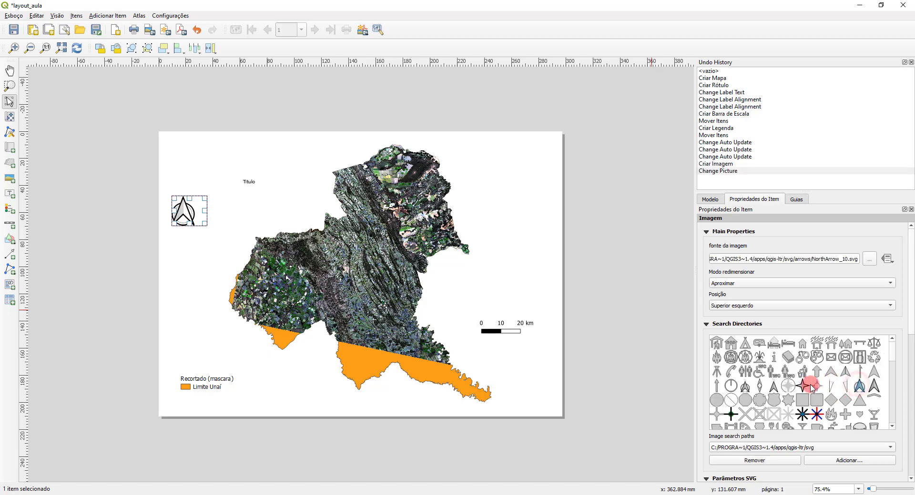
pyautogui.click(745, 385)
pyautogui.click(810, 403)
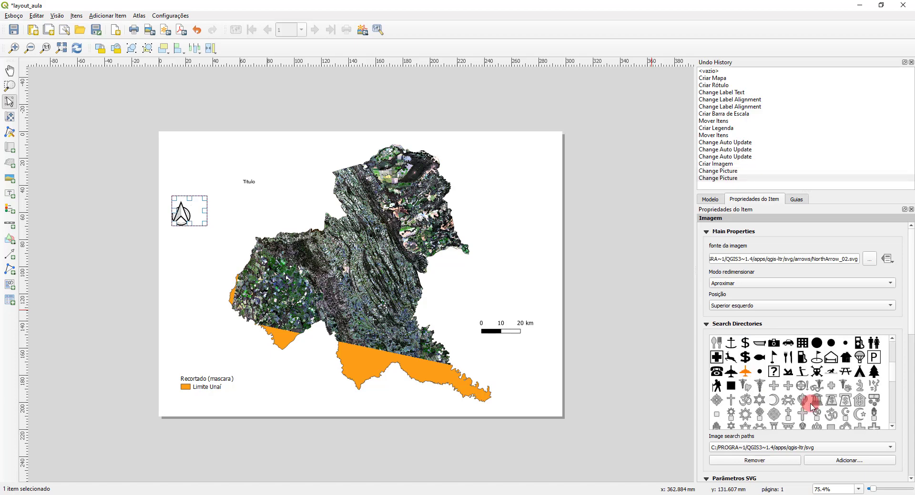
pyautogui.click(833, 402)
pyautogui.click(866, 392)
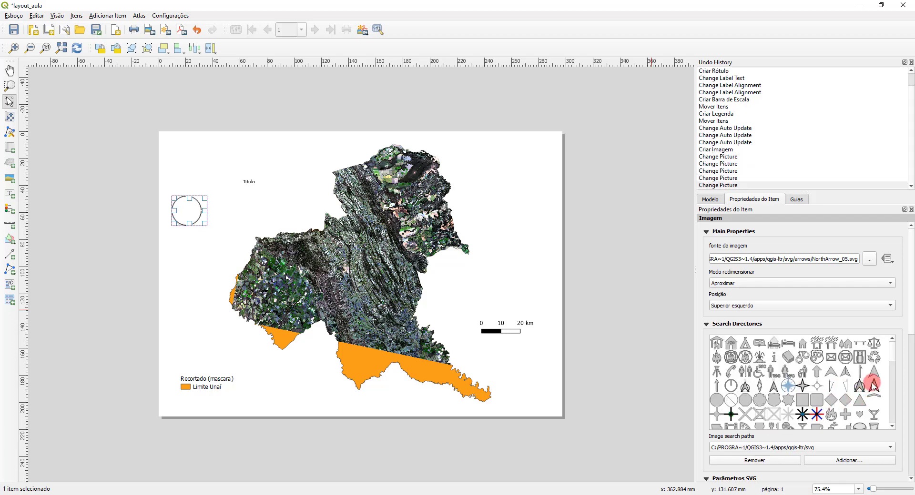
pyautogui.click(874, 373)
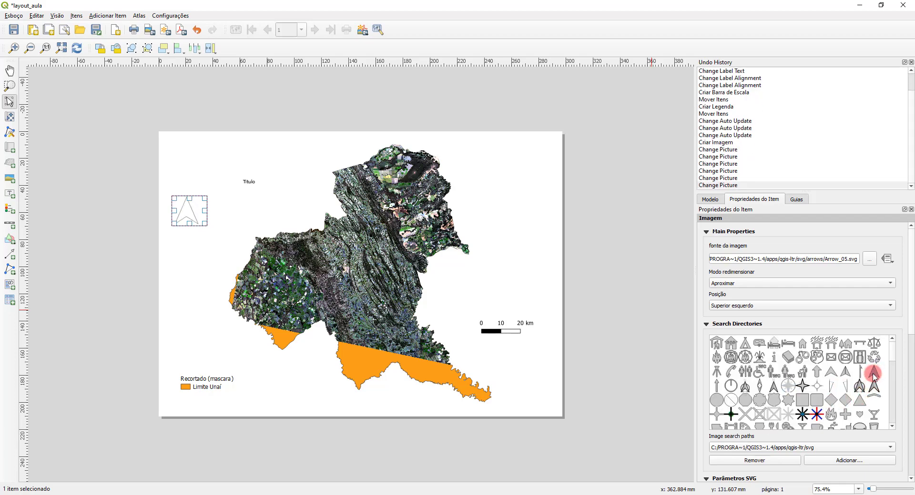
pyautogui.click(774, 389)
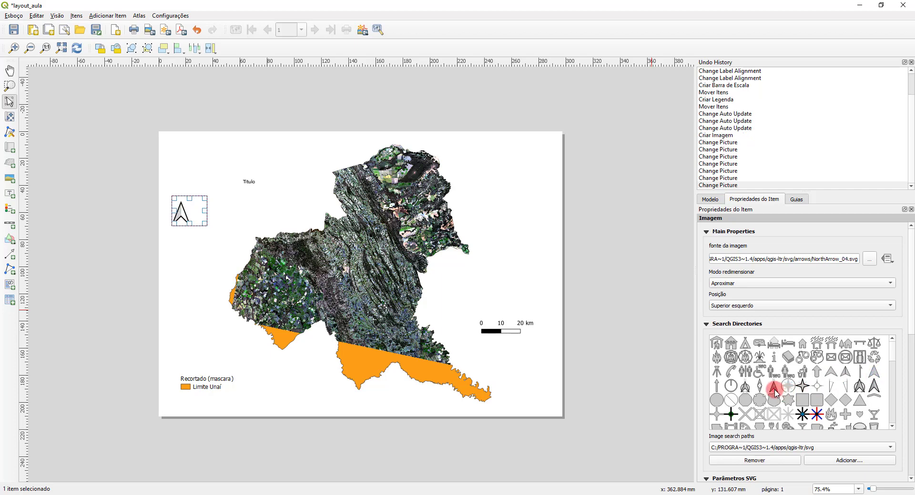
# Step: Move the north arrow to the blank area at the page's upper right and save the project
pyautogui.click(662, 355)
pyautogui.moveTo(177, 214); pyautogui.dragTo(509, 168)
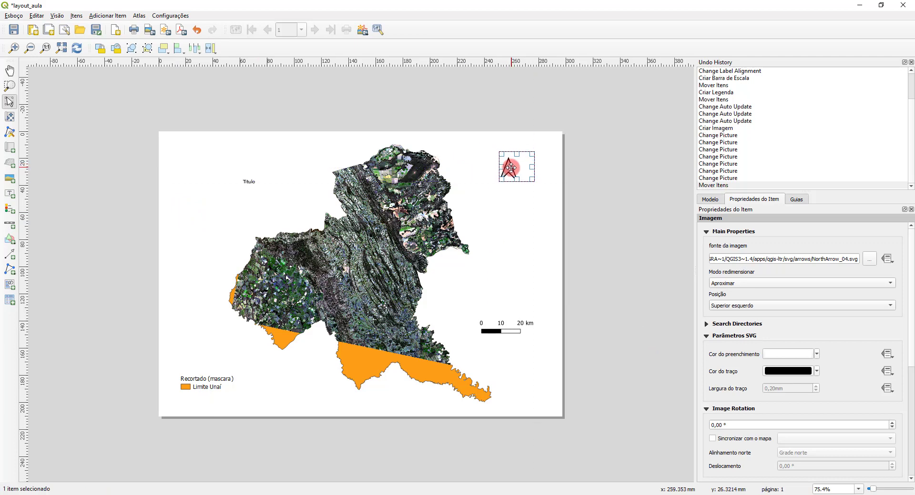
pyautogui.click(146, 163)
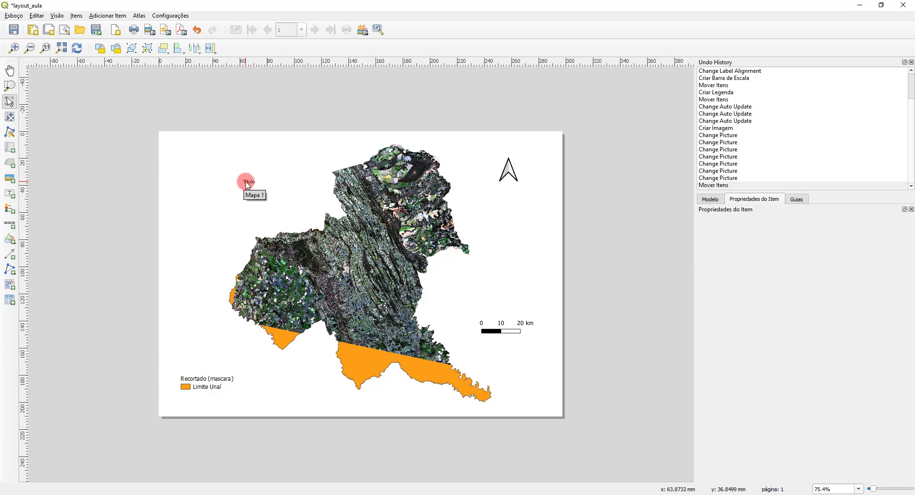
pyautogui.click(15, 32)
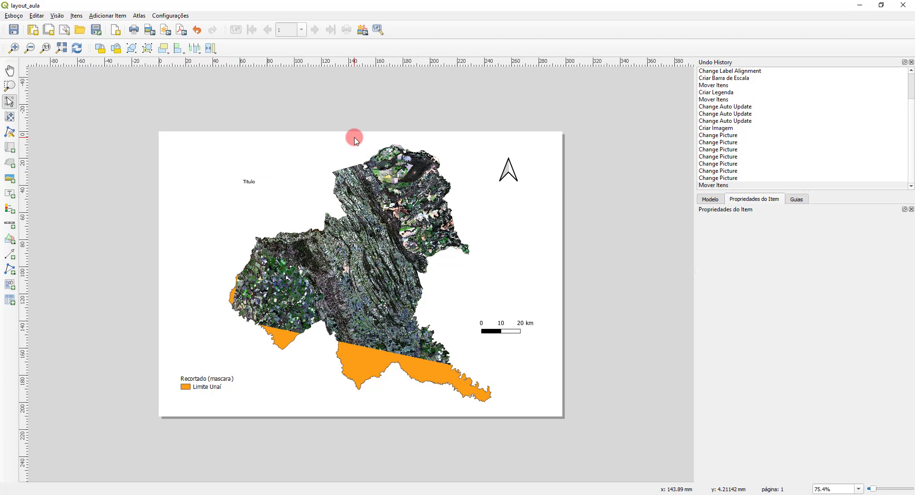
# Step: Start exporting the layout as an image and create and enter a new folder named figuras in the project directory
pyautogui.click(13, 17)
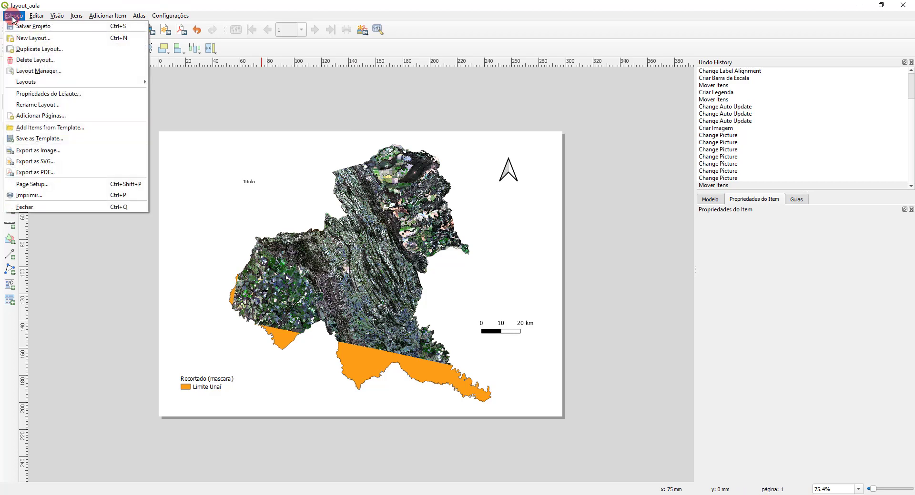
pyautogui.click(66, 151)
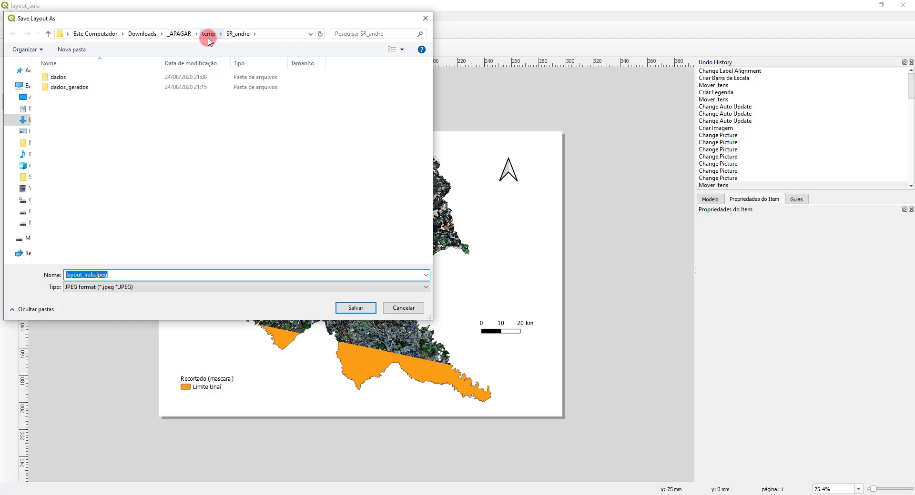
pyautogui.click(73, 50)
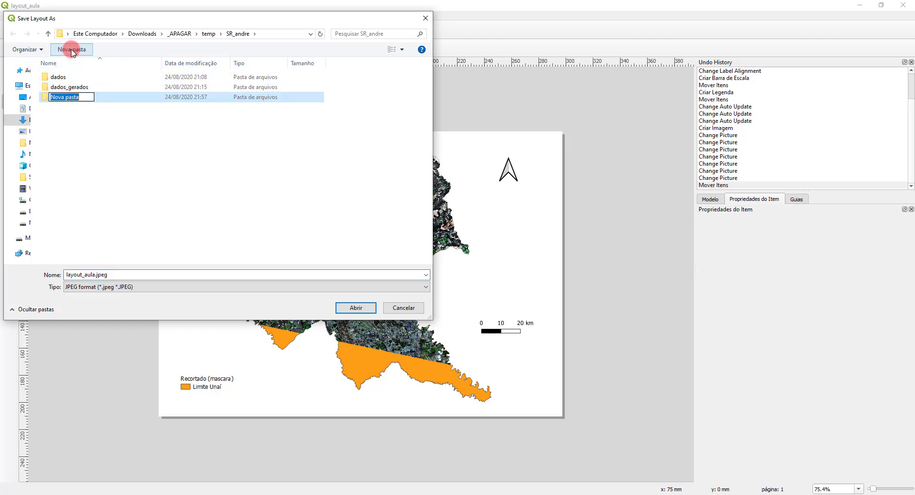
pyautogui.write('figuras')
pyautogui.click(85, 117)
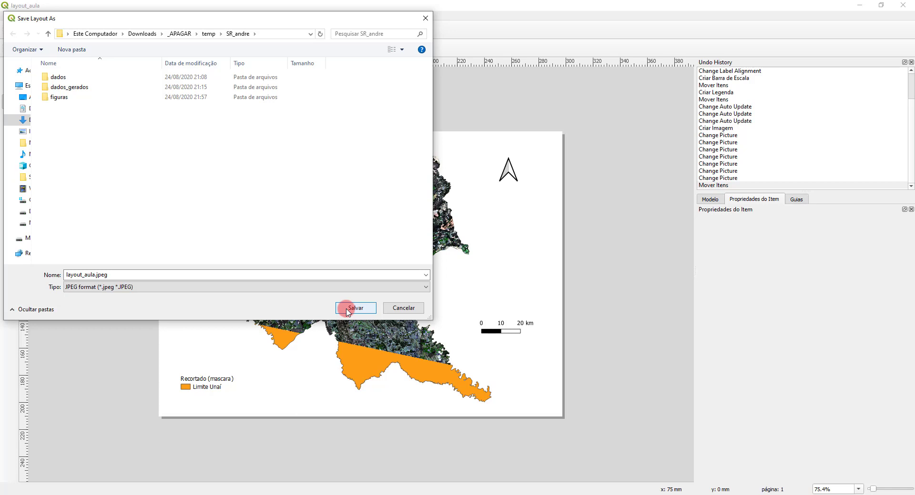
pyautogui.doubleClick(59, 97)
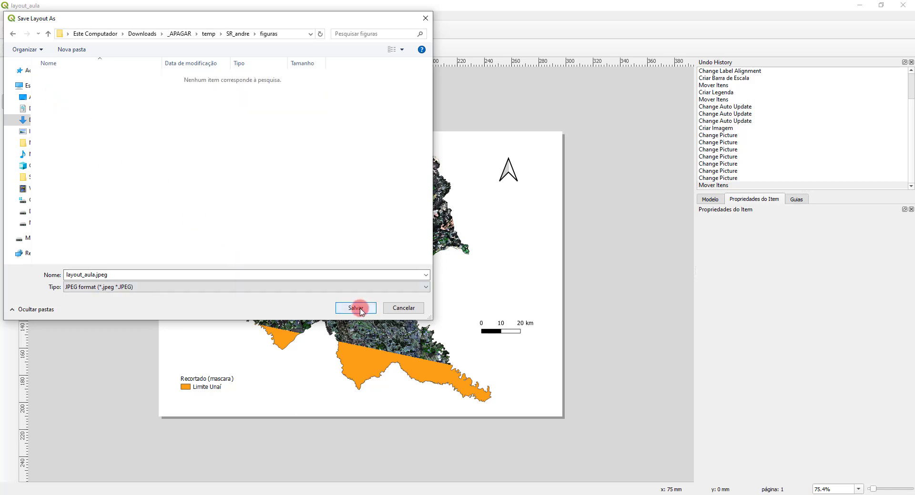
# Step: Name the JPEG file layout_aula2.jpeg and export it at 300 dpi with antialiasing enabled
pyautogui.click(129, 275)
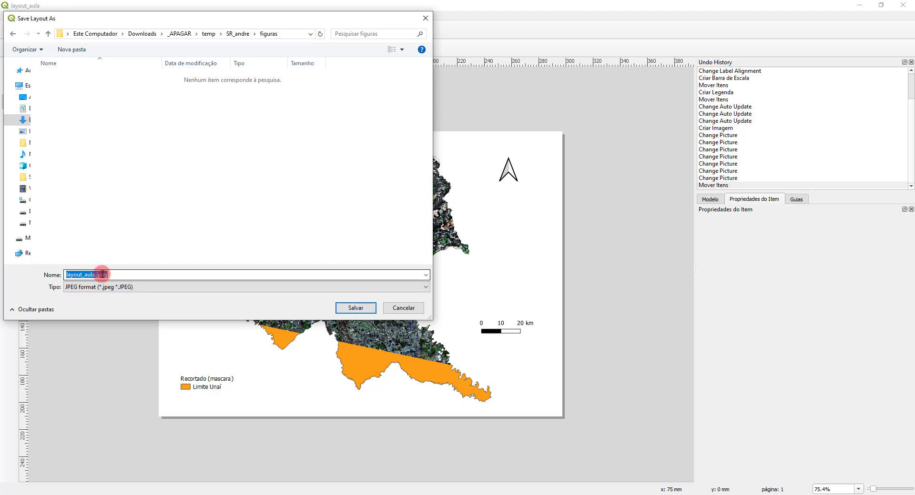
pyautogui.click(97, 275)
pyautogui.write('2')
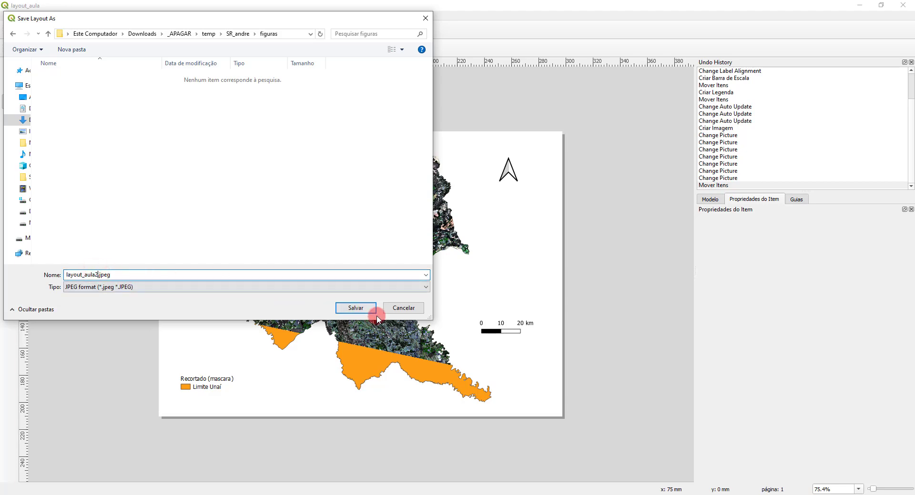
pyautogui.click(357, 309)
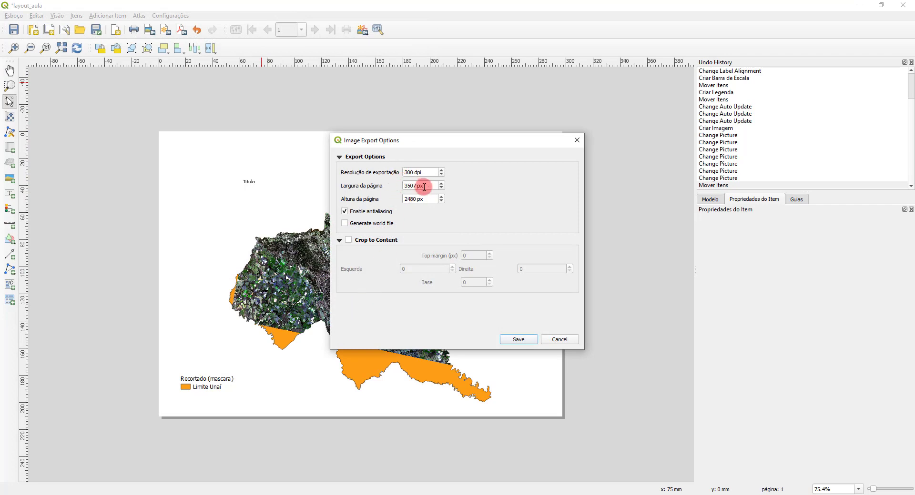
pyautogui.click(521, 340)
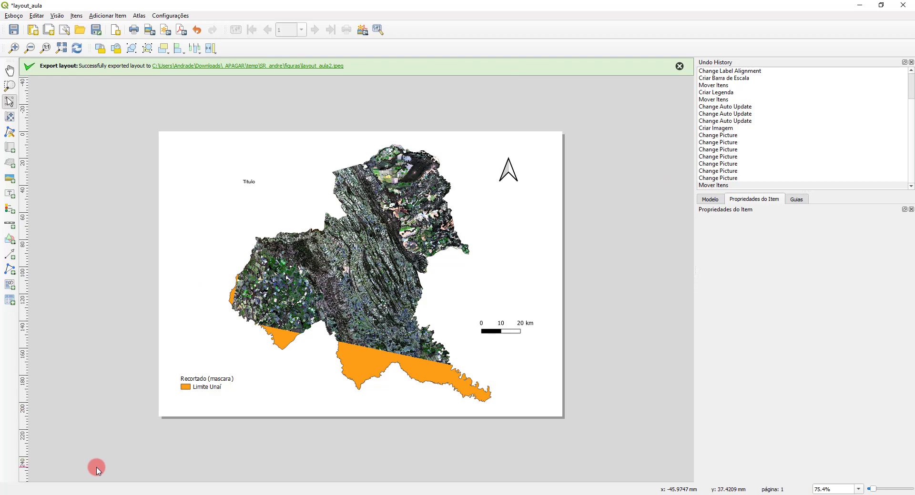
# Step: Switch to File Explorer and open the figuras folder to check the exported layout_aula2.jpeg
pyautogui.click(85, 494)
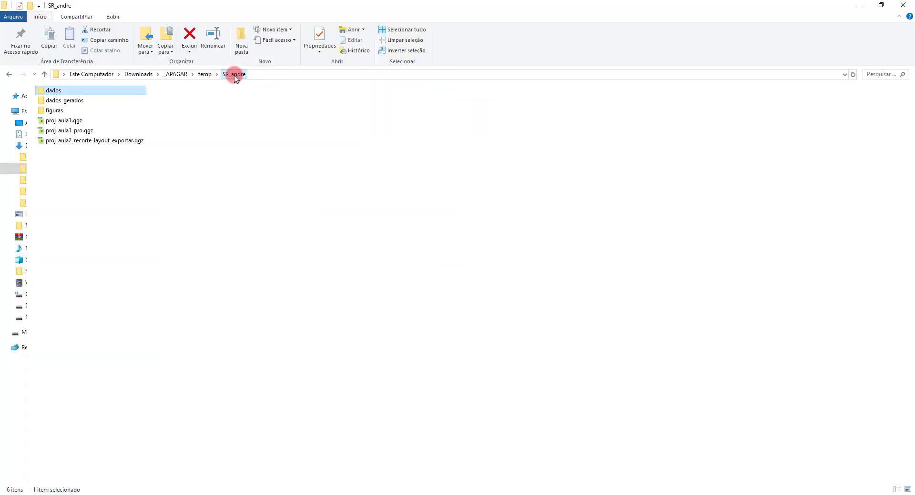
pyautogui.click(66, 110)
pyautogui.doubleClick(66, 111)
pyautogui.doubleClick(61, 111)
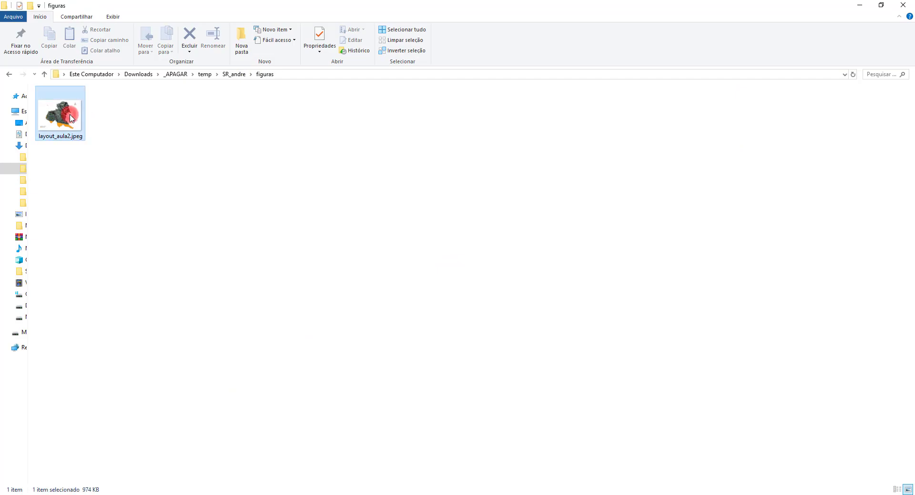